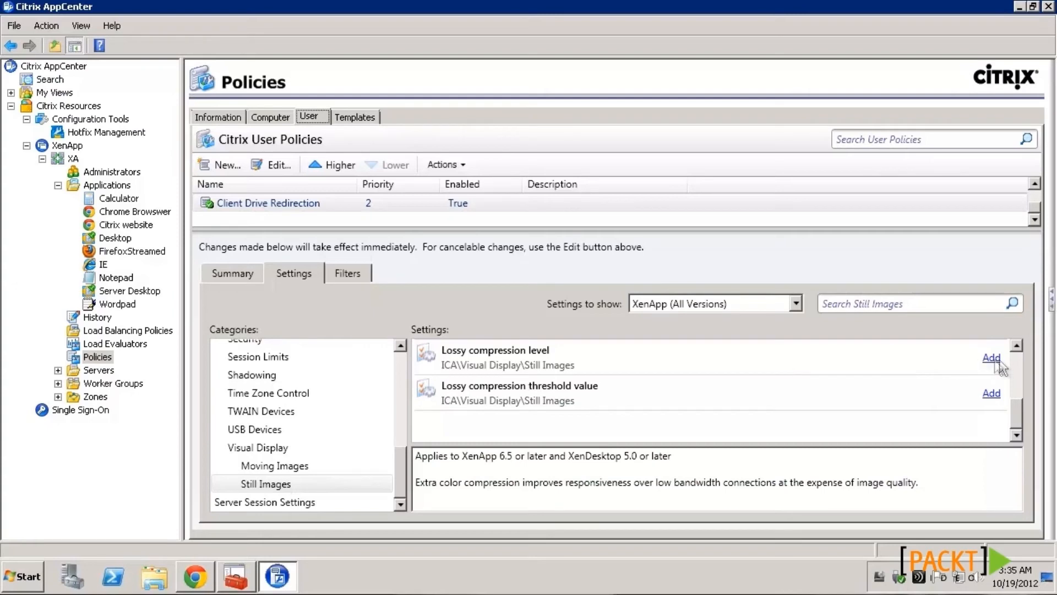
# - Add the Lossy compression level setting at Medium to the user policy and open the Lossy compression threshold value setting
pyautogui.click(991, 357)
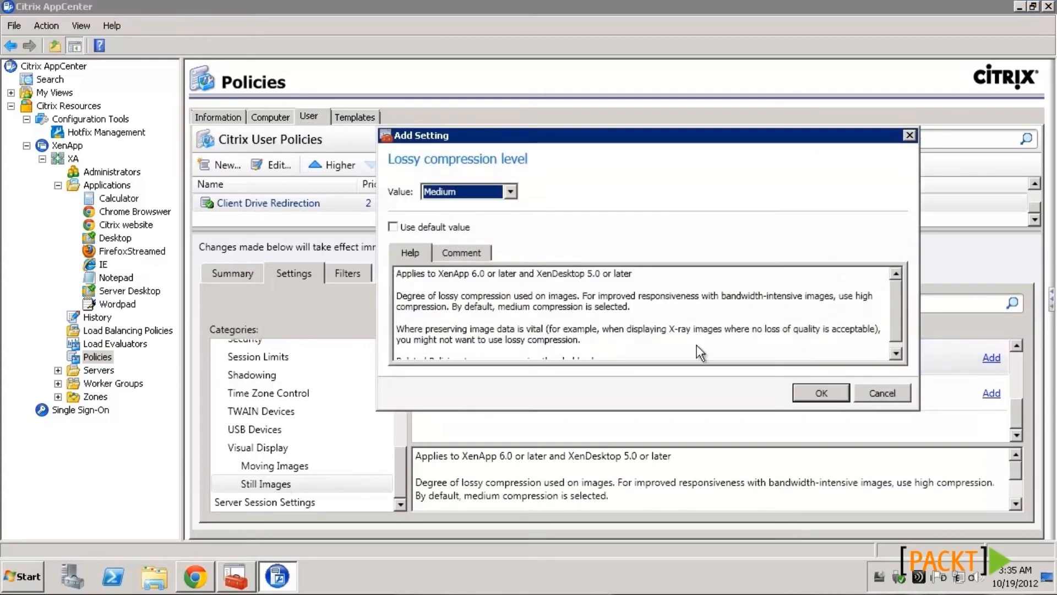
pyautogui.click(511, 193)
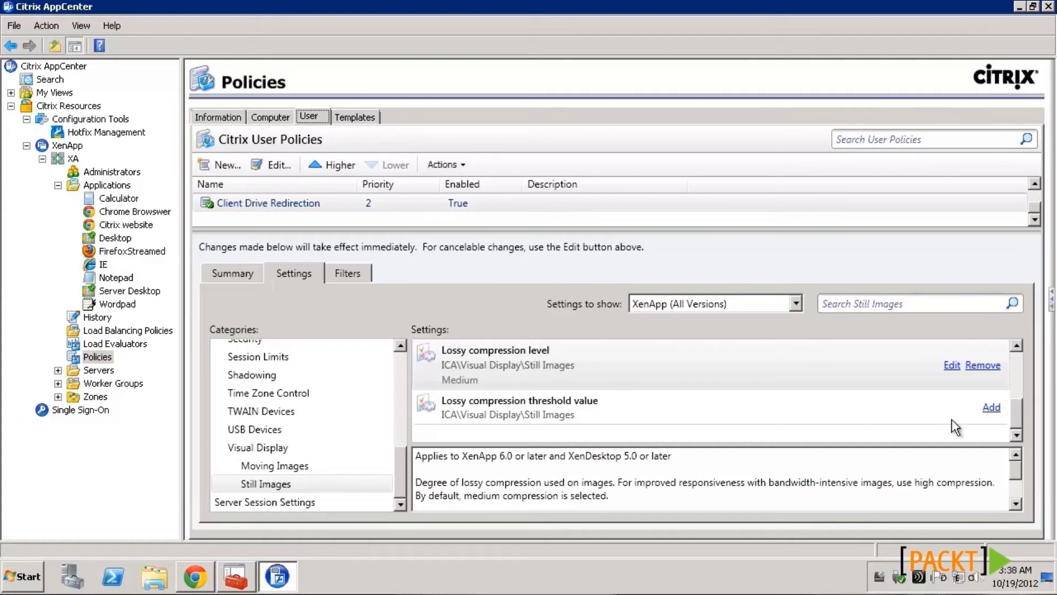
pyautogui.click(991, 407)
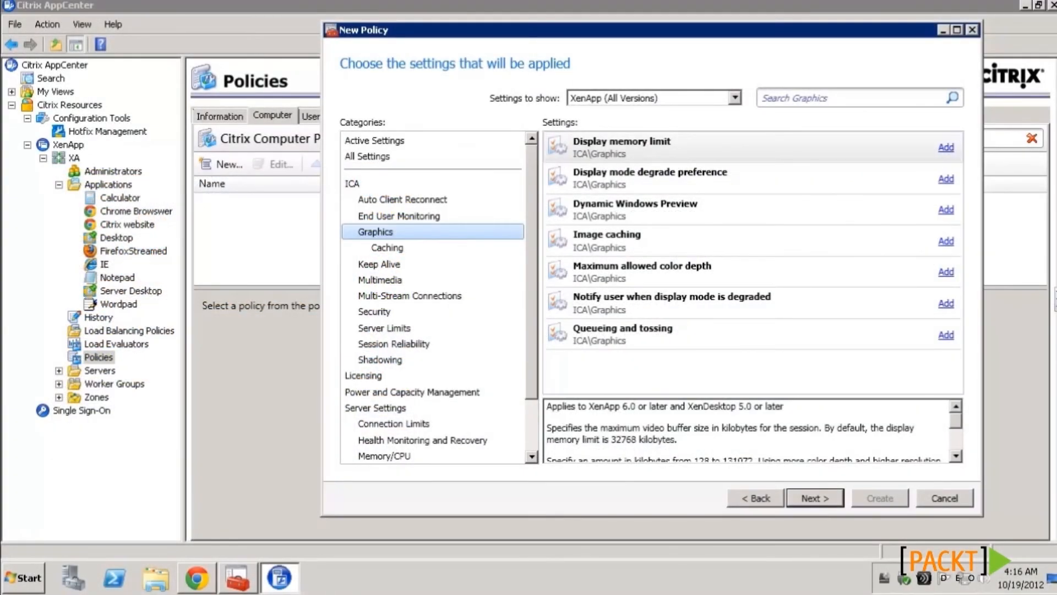
# - Add the Display memory limit of 32768 KB and the Display mode degrade preference of Degrade color depth first to the new computer policy
pyautogui.click(946, 147)
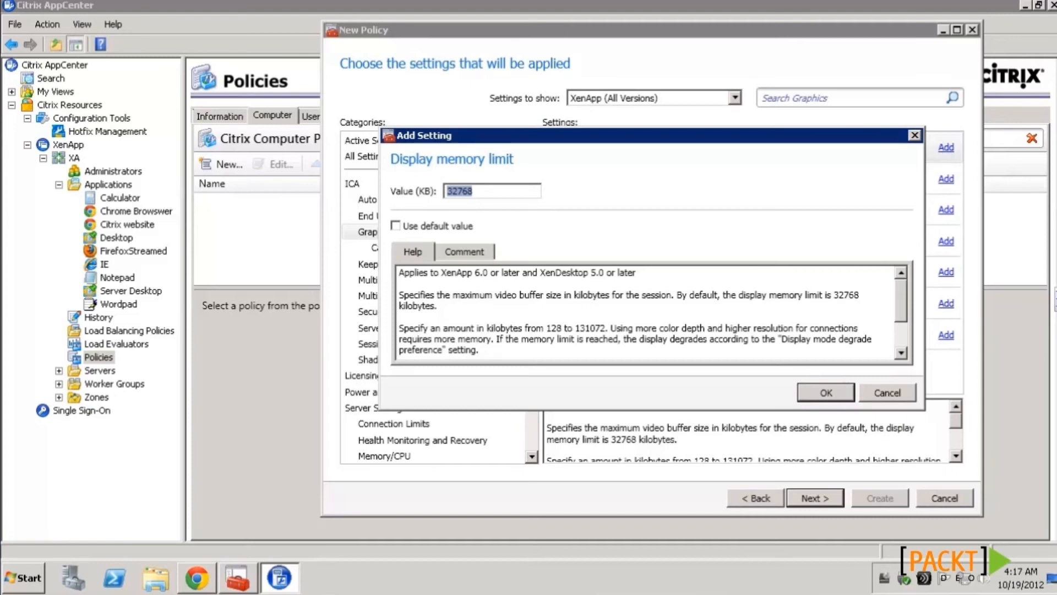
pyautogui.click(850, 391)
pyautogui.click(946, 191)
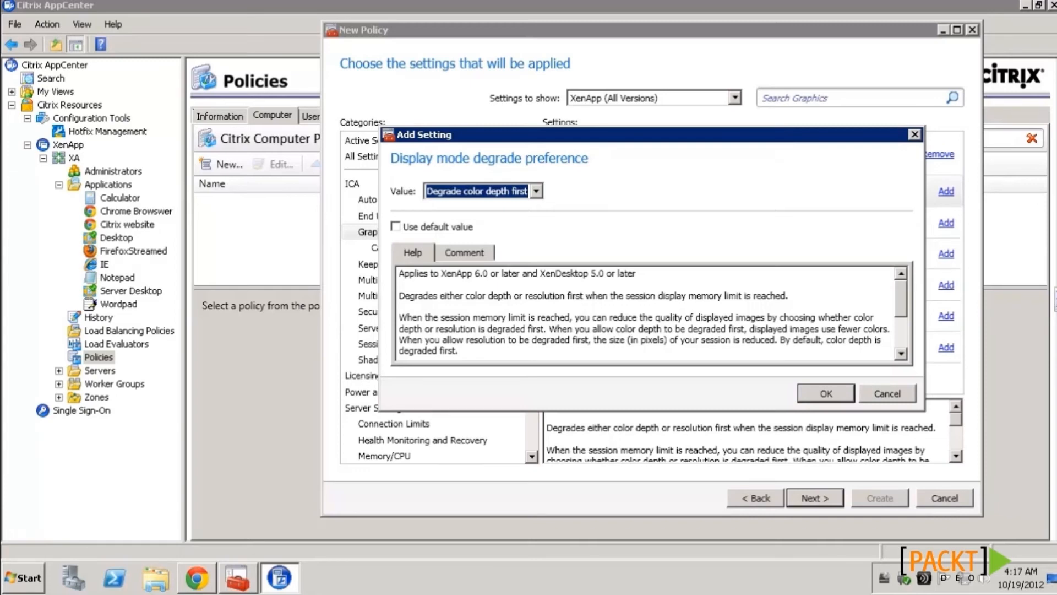
# - Add the Image caching setting as Enabled and the Maximum allowed color depth as 32 Bits Per Pixel
pyautogui.click(947, 267)
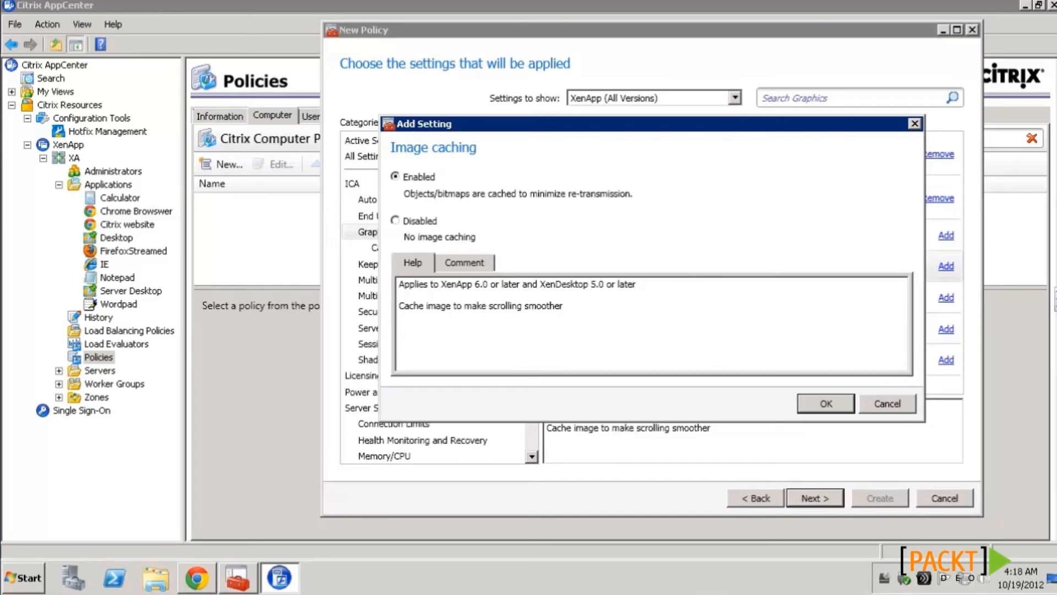
pyautogui.click(837, 404)
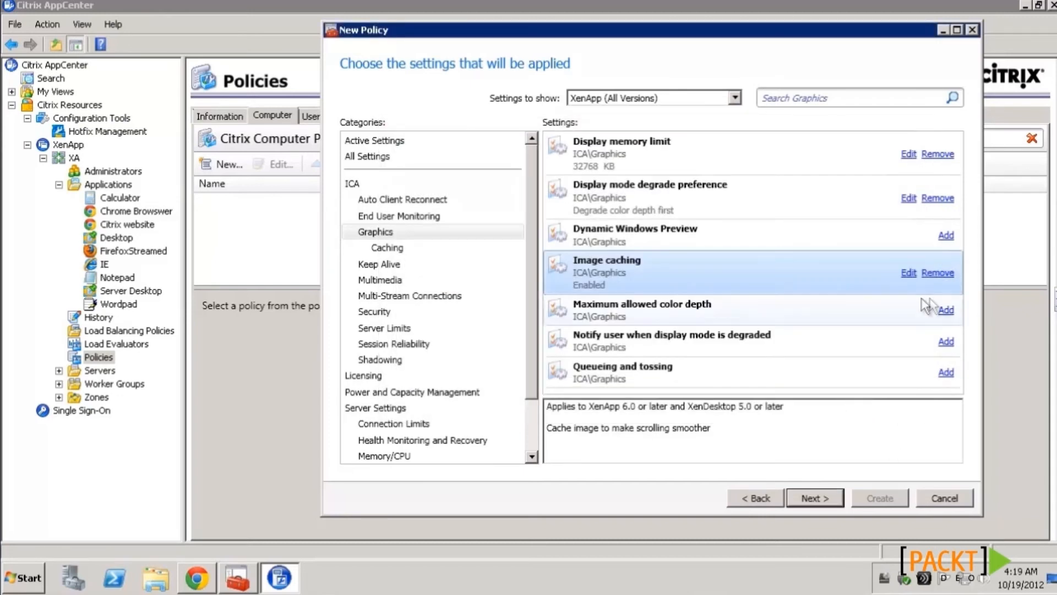
pyautogui.click(947, 311)
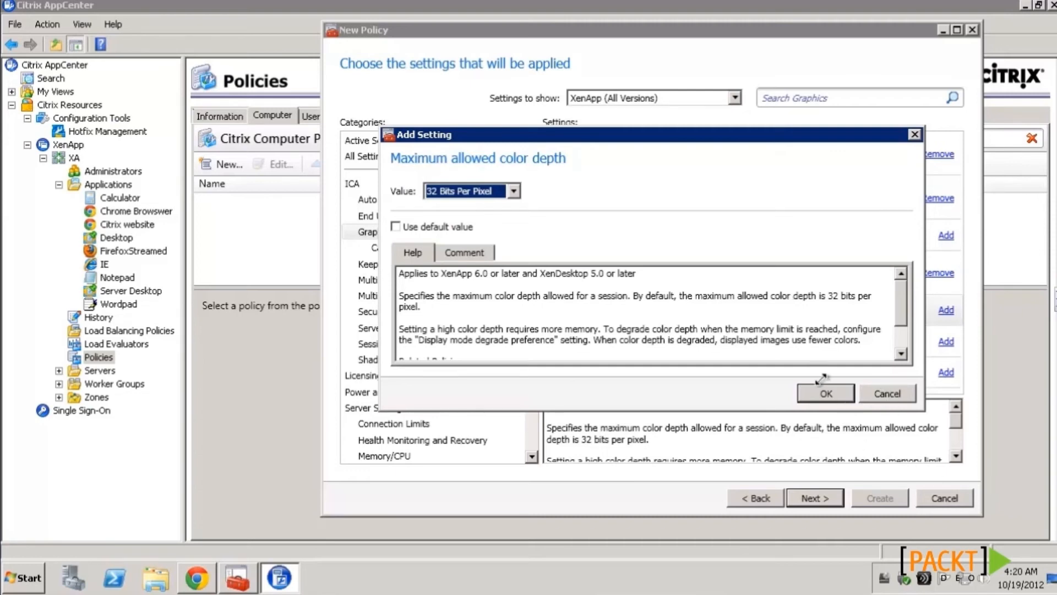
pyautogui.click(824, 395)
# - Add the Notify user when display mode is degraded setting as Disabled and go on to the Queueing and tossing setting
pyautogui.doubleClick(828, 355)
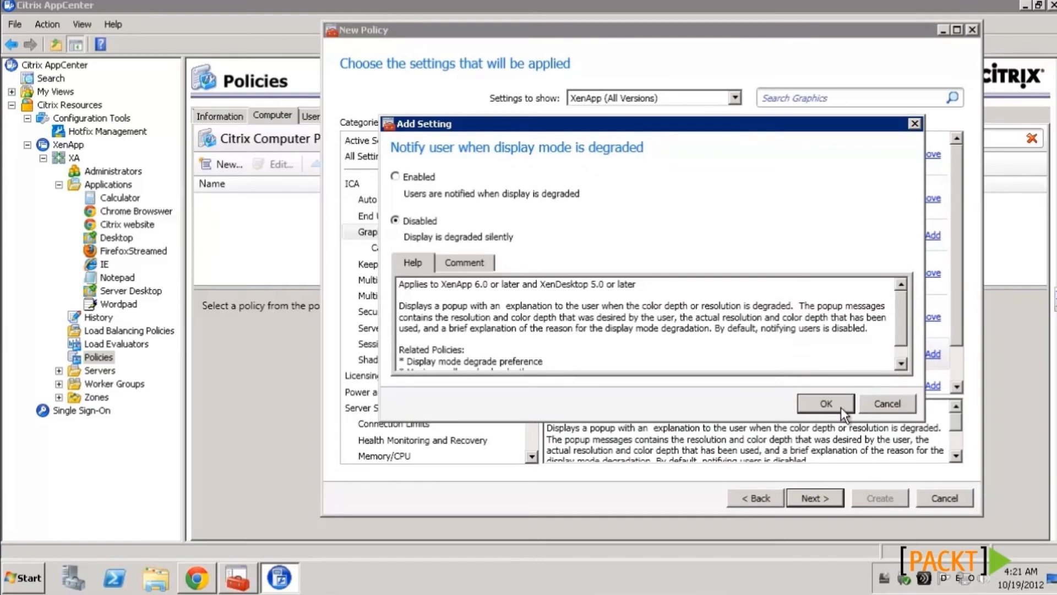
pyautogui.click(826, 403)
pyautogui.click(958, 389)
pyautogui.click(934, 355)
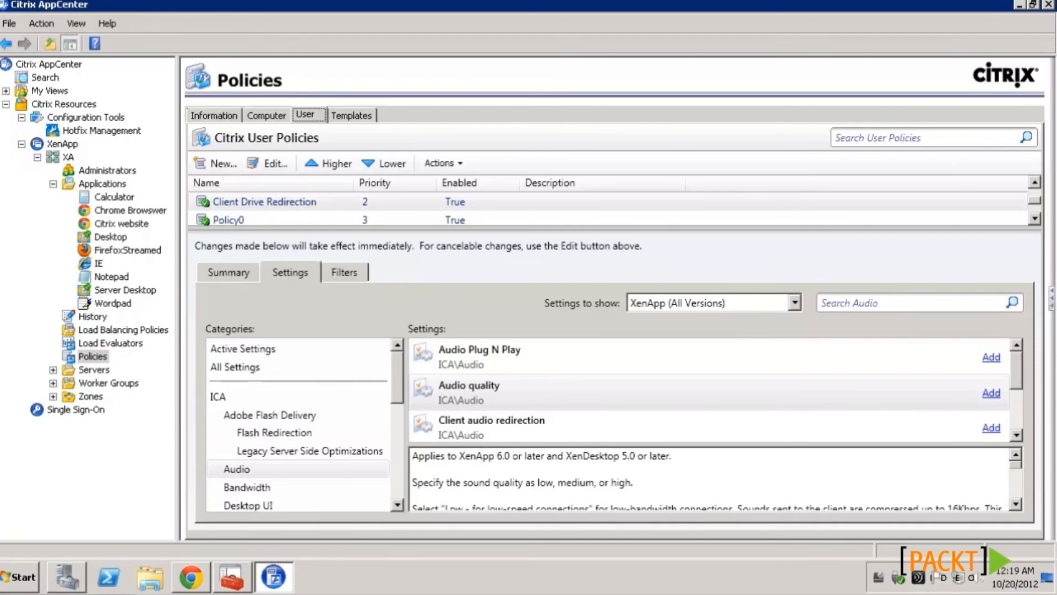
# - Examine the descriptions of the Client audio redirection setting and of the Flash latency threshold and server-side content fetching URL list settings
pyautogui.hotkey('alt', 'Tab')
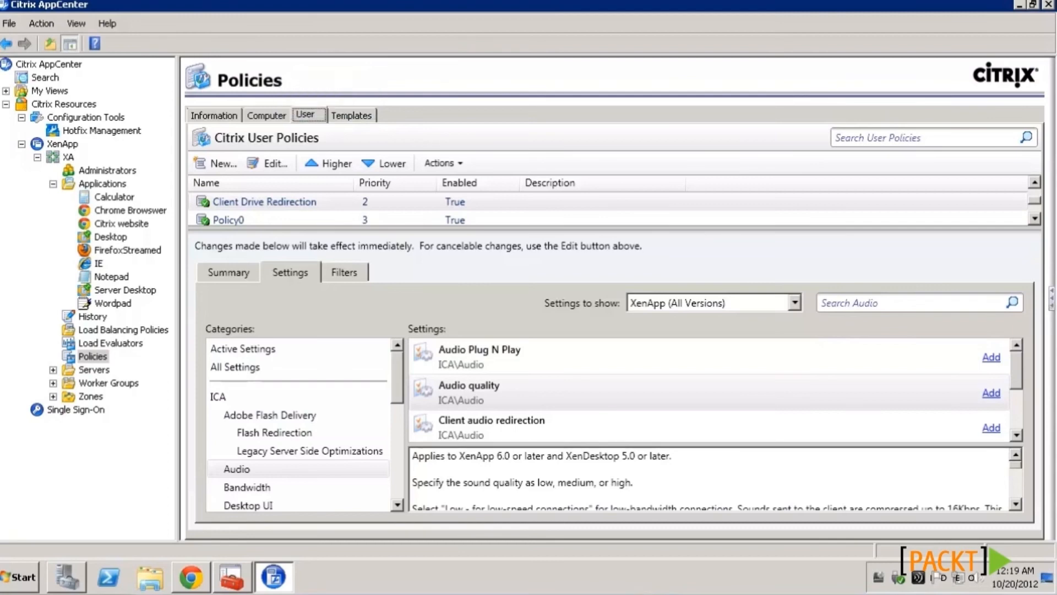
pyautogui.click(492, 424)
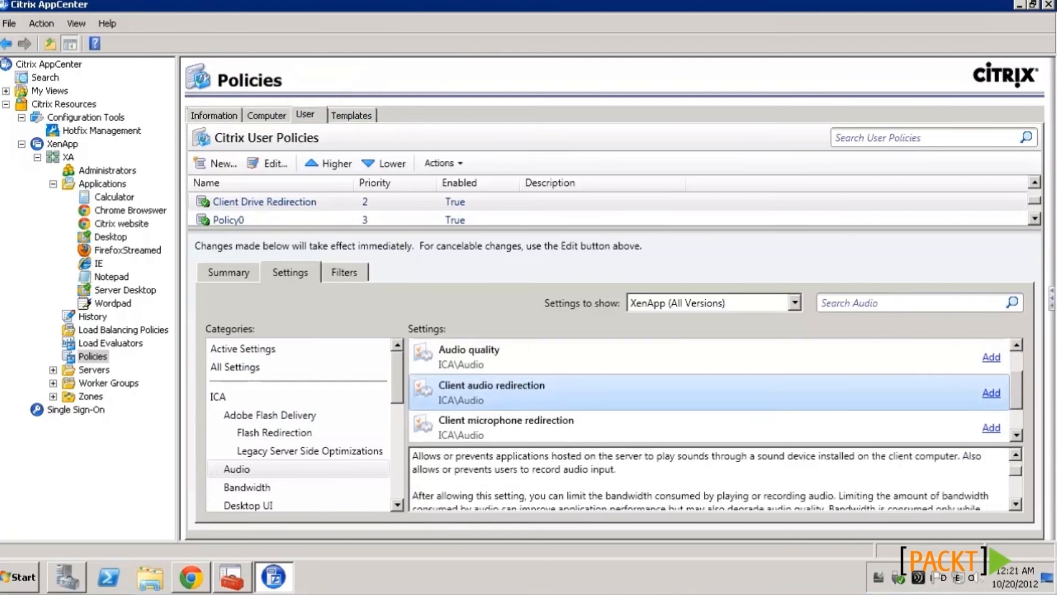
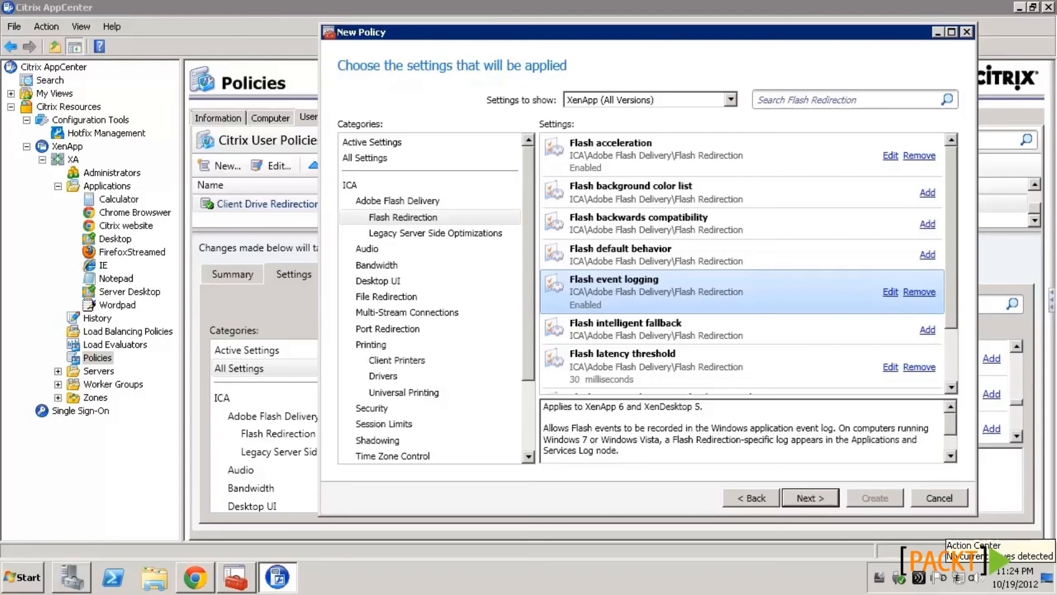
pyautogui.click(742, 366)
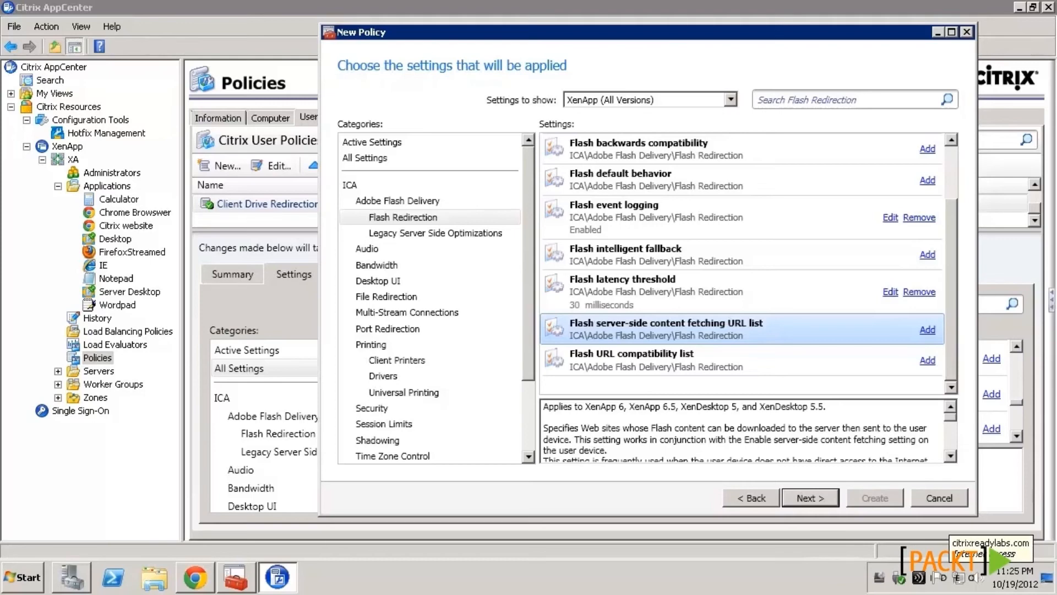
pyautogui.press('Down')
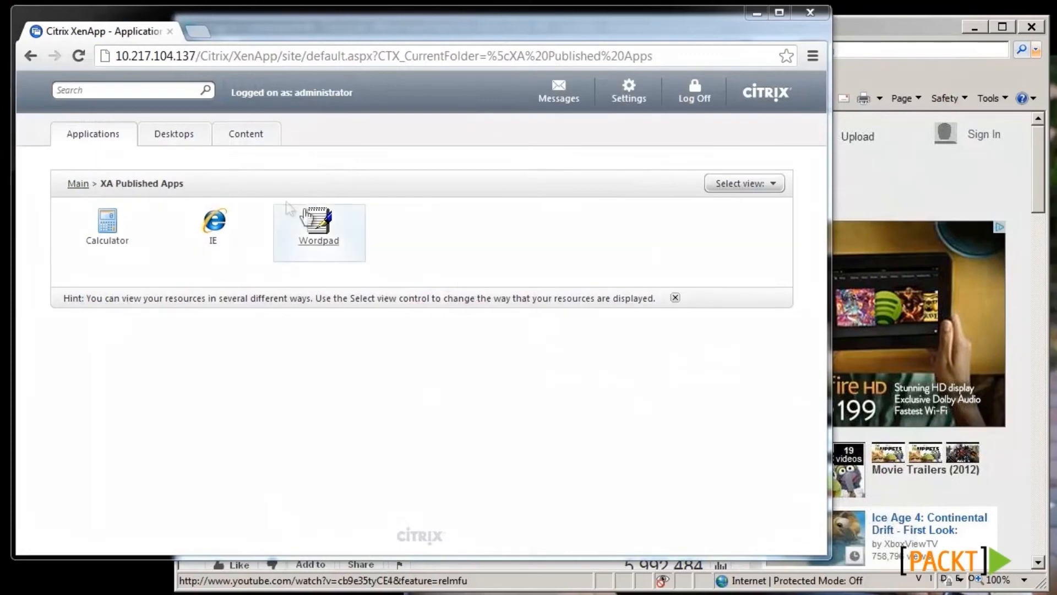
# - Bring up the published IE application and play the Ice Age 4 YouTube video at 1080p while shifting the browser window
pyautogui.click(226, 248)
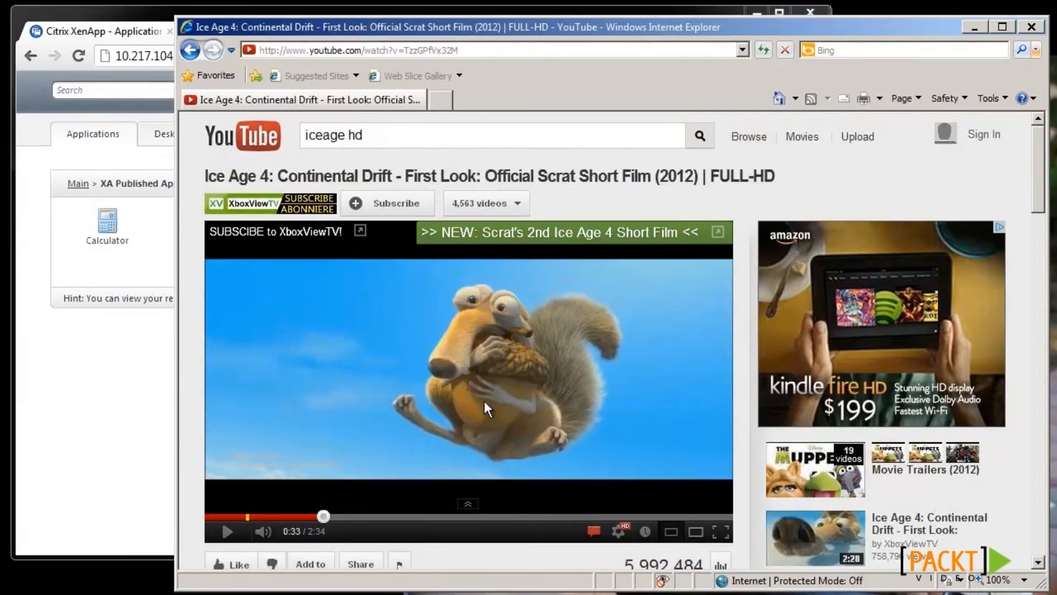
pyautogui.click(619, 532)
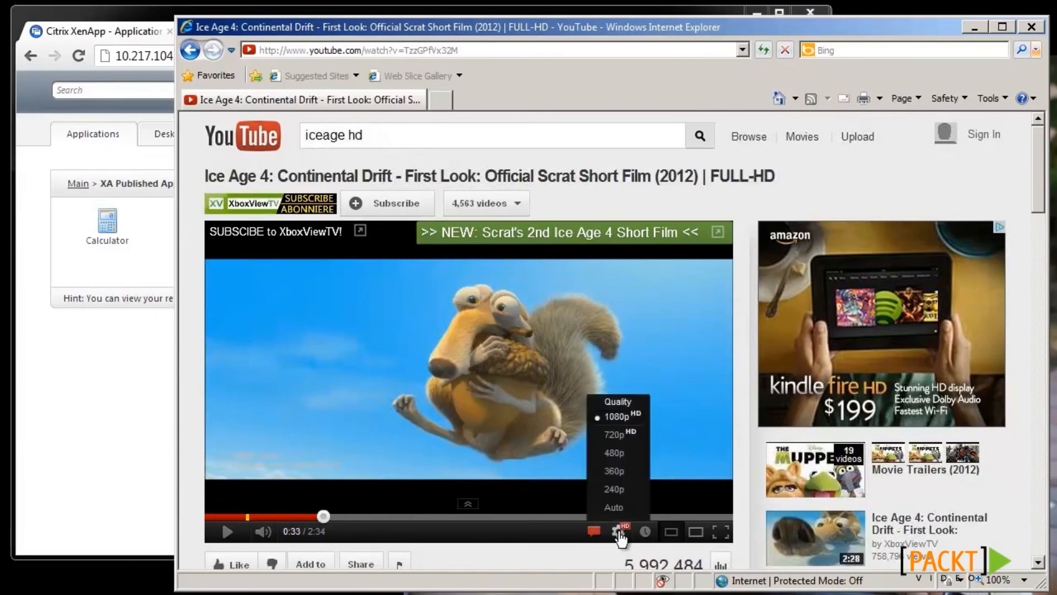
pyautogui.click(611, 419)
pyautogui.click(228, 532)
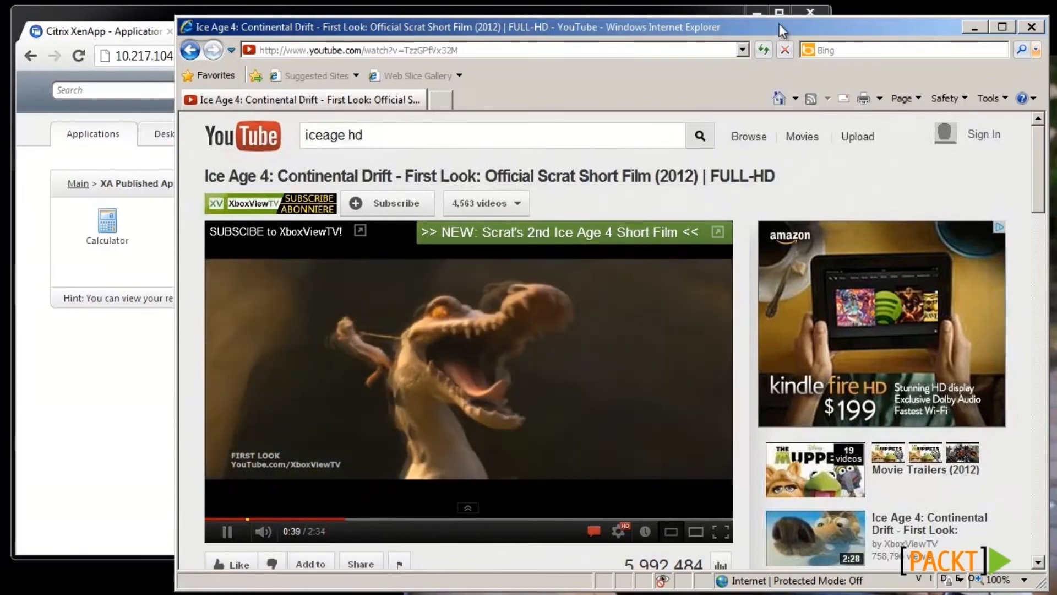
pyautogui.moveTo(782, 30); pyautogui.dragTo(759, 34)
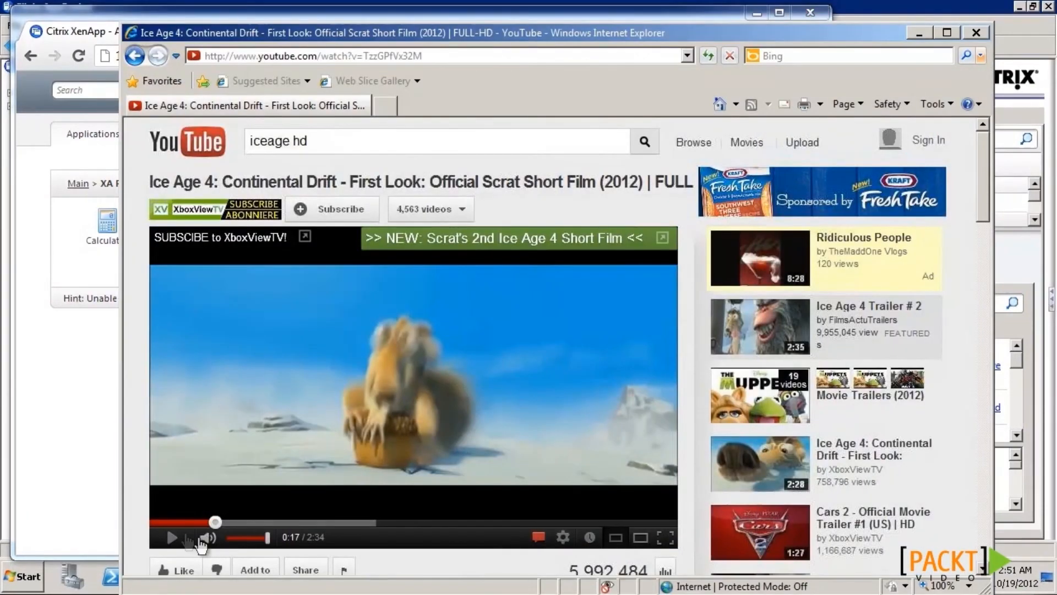
# - Resume the paused Ice Age 4 video at 0:17 and move the browser window during playback
pyautogui.click(172, 537)
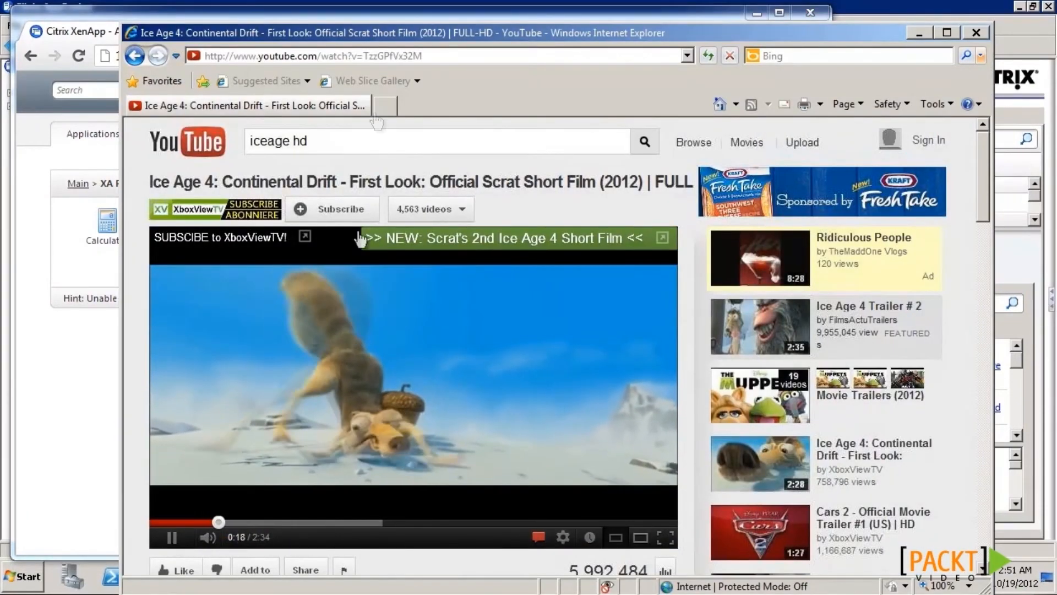
pyautogui.moveTo(376, 33); pyautogui.dragTo(463, 32)
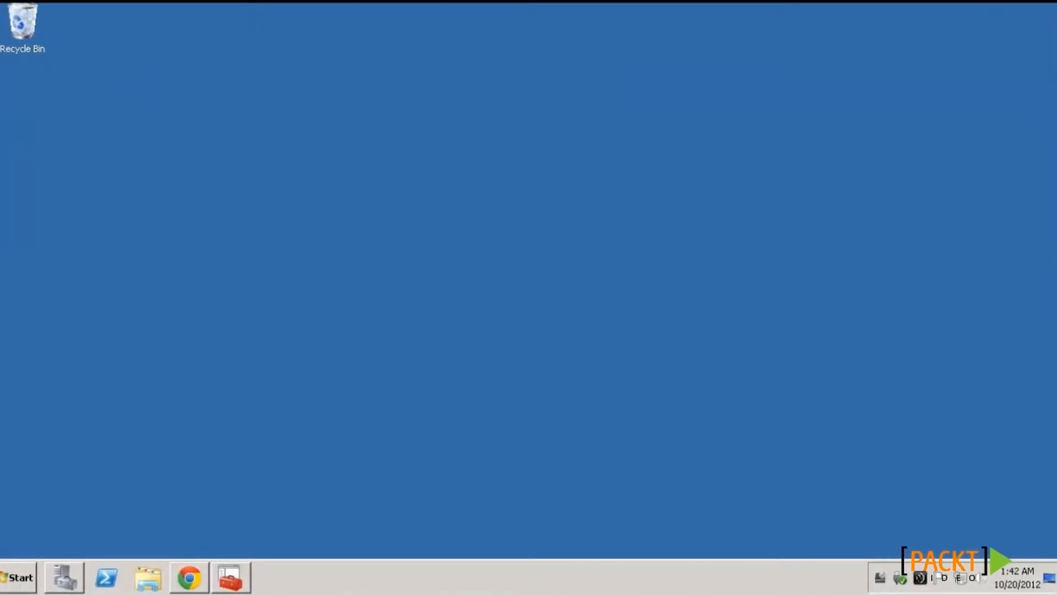
# - Launch the Citrix AppCenter management console
pyautogui.click(30, 578)
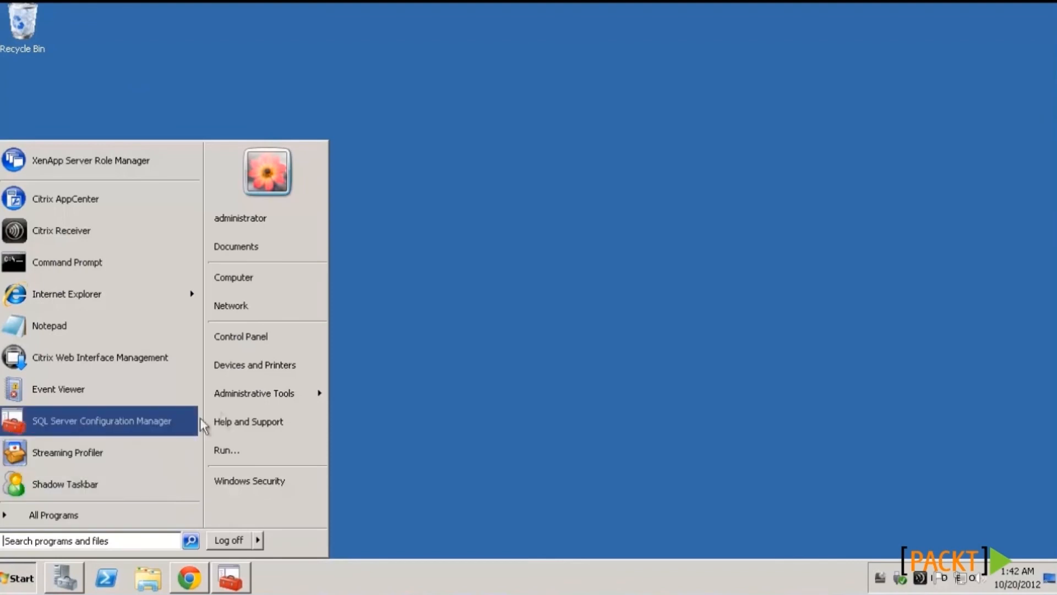
pyautogui.moveTo(259, 394)
pyautogui.moveTo(443, 48)
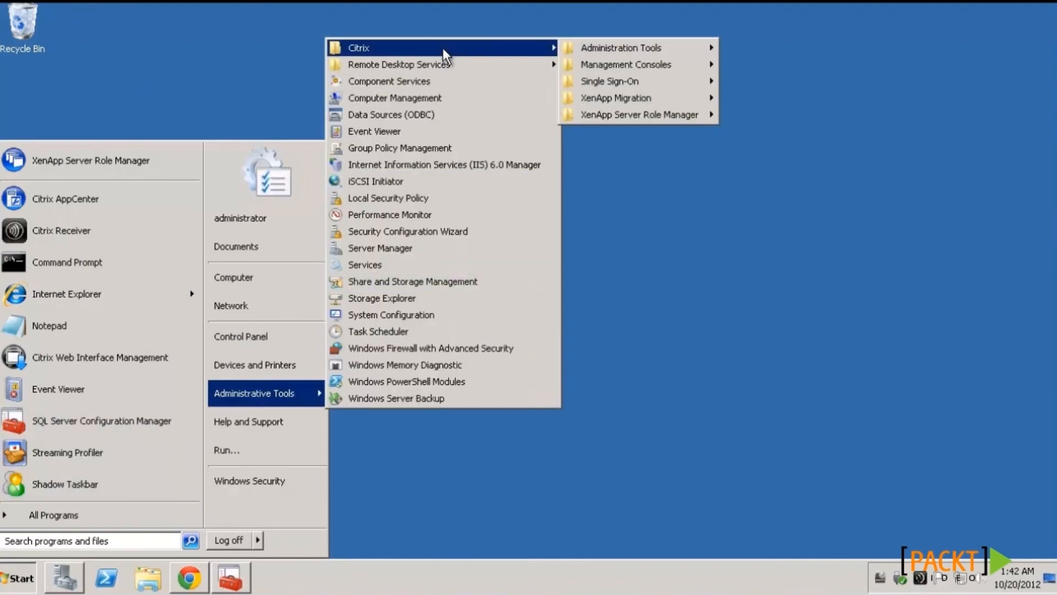
pyautogui.moveTo(583, 66)
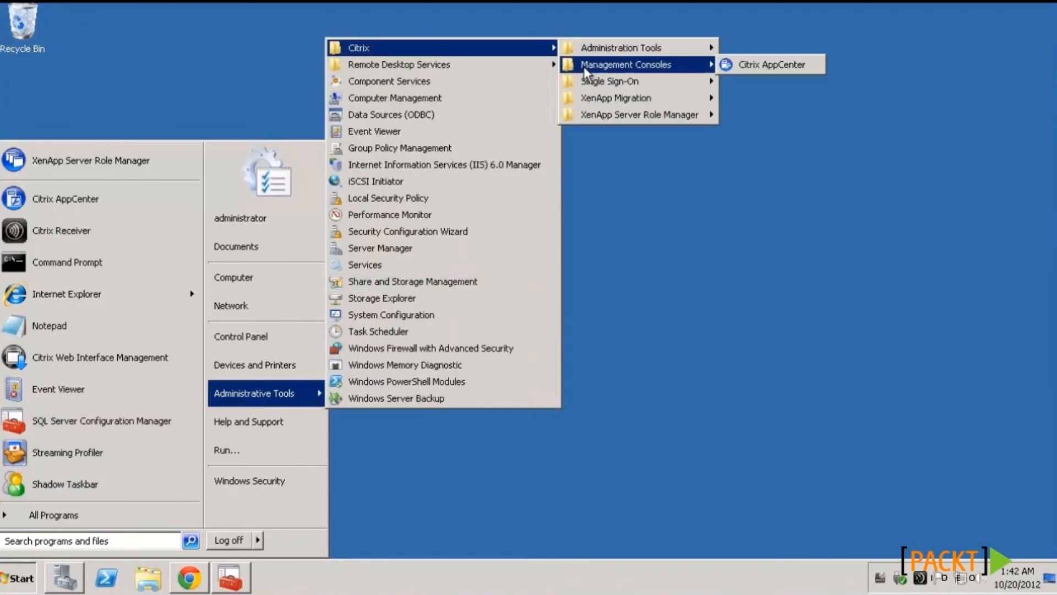
pyautogui.click(781, 76)
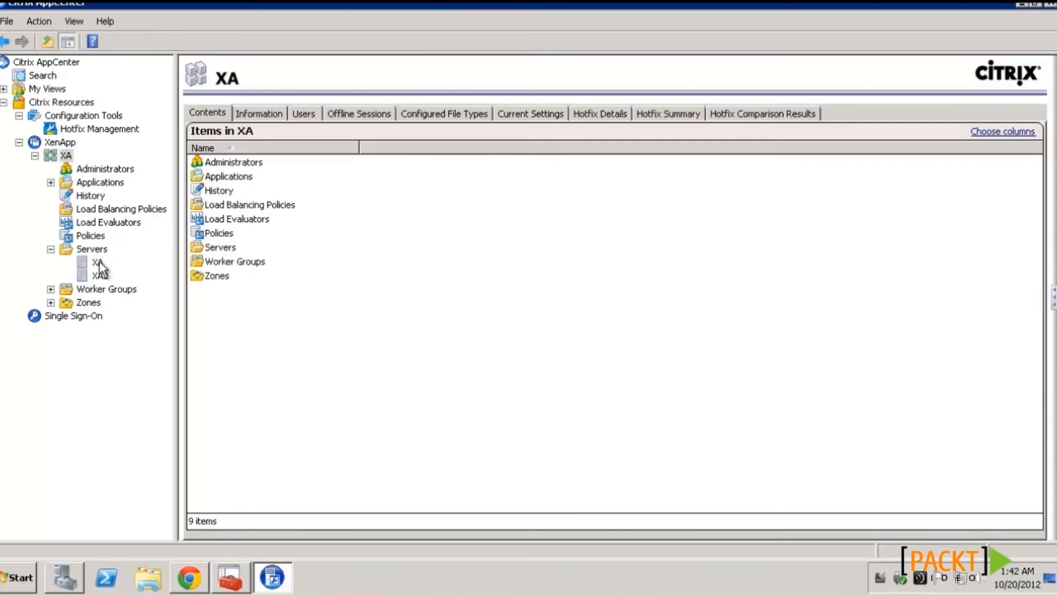
# - Examine the sessions on servers XA and XA2, including the details of the IE session on XA
pyautogui.click(97, 263)
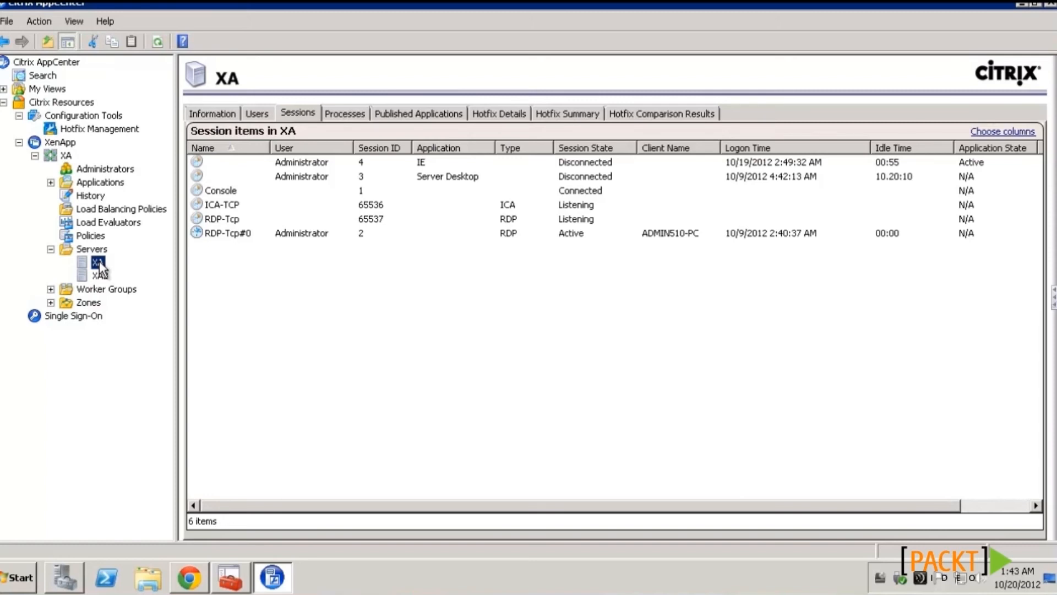
pyautogui.click(101, 275)
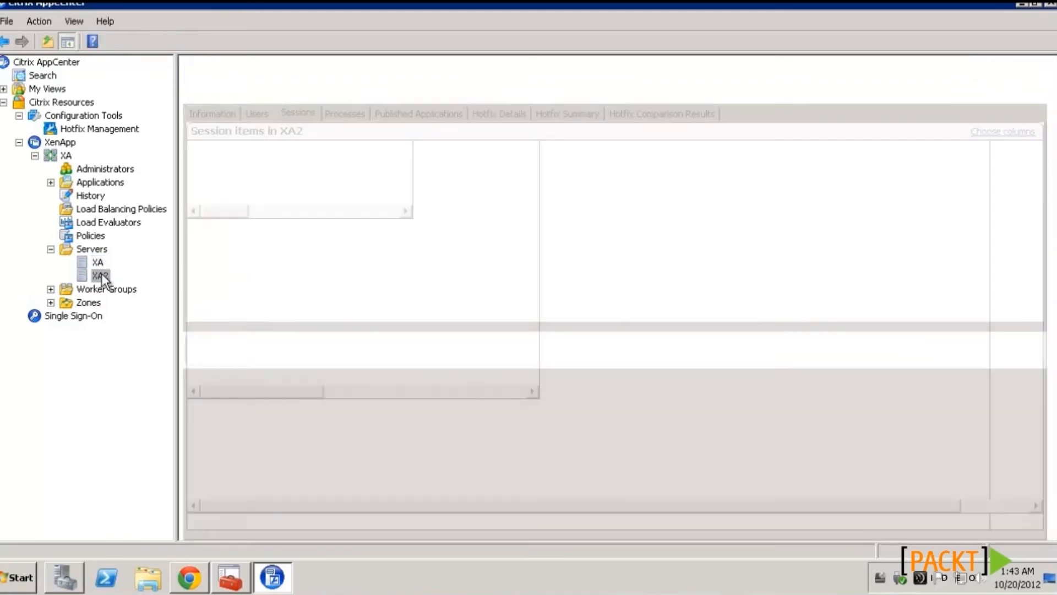
pyautogui.click(98, 262)
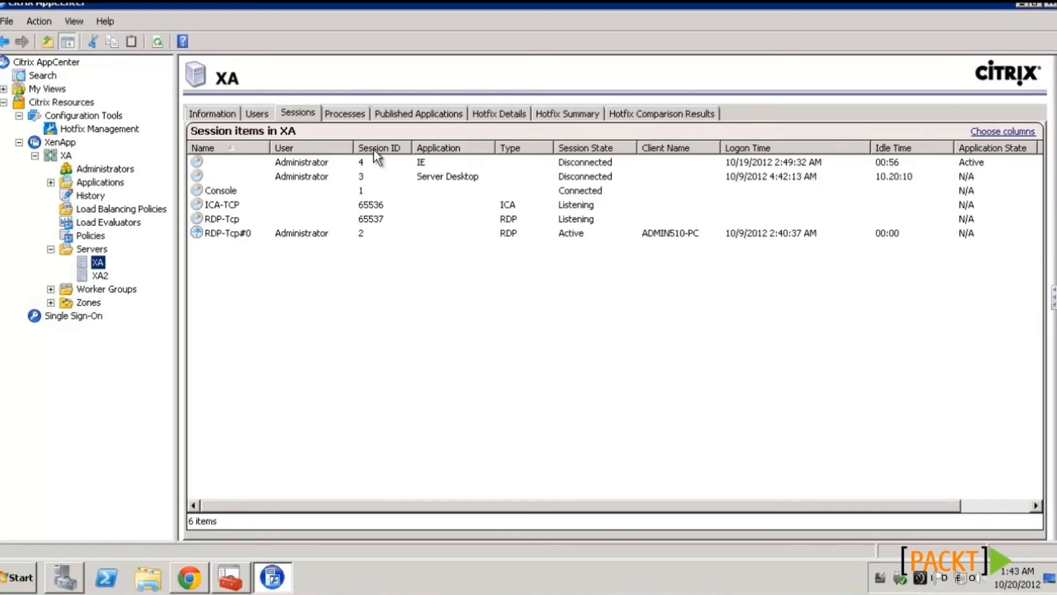
pyautogui.click(442, 163)
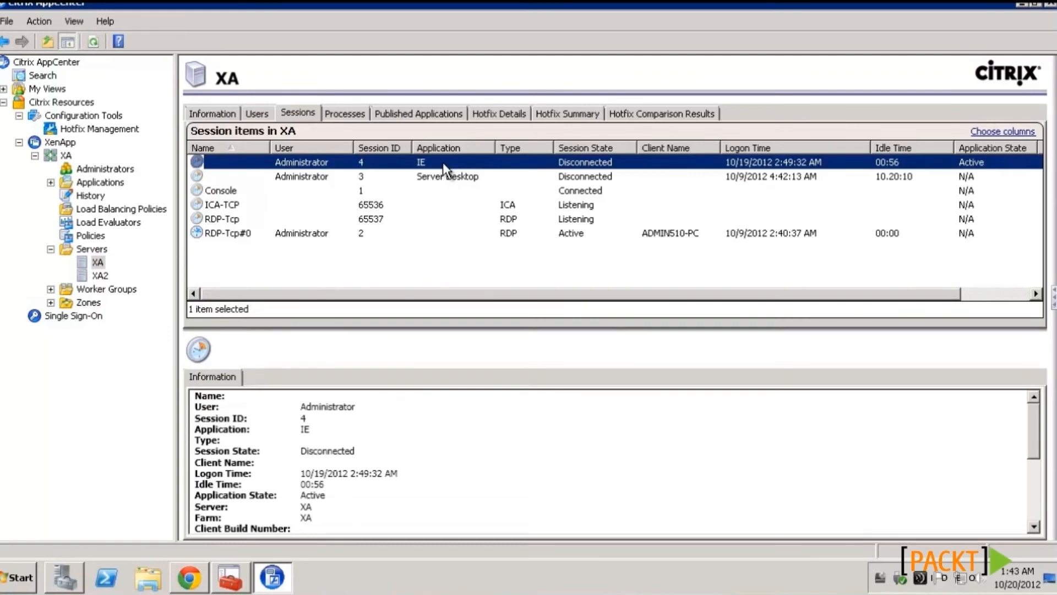
# - Examine the RDP-Tcp#0 session's client cache, session information, client modules and processes
pyautogui.click(514, 241)
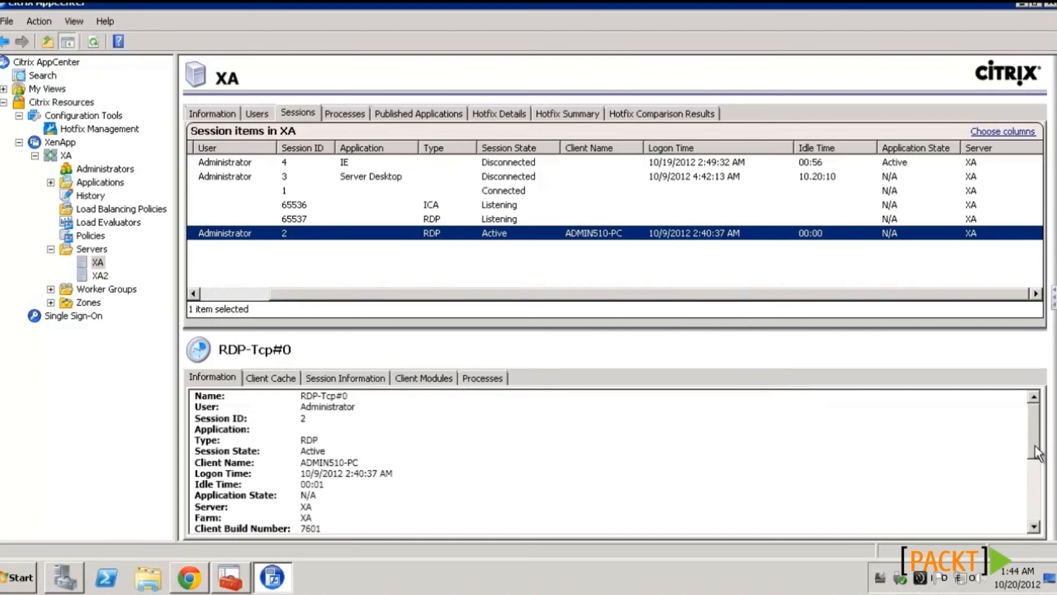
pyautogui.click(259, 379)
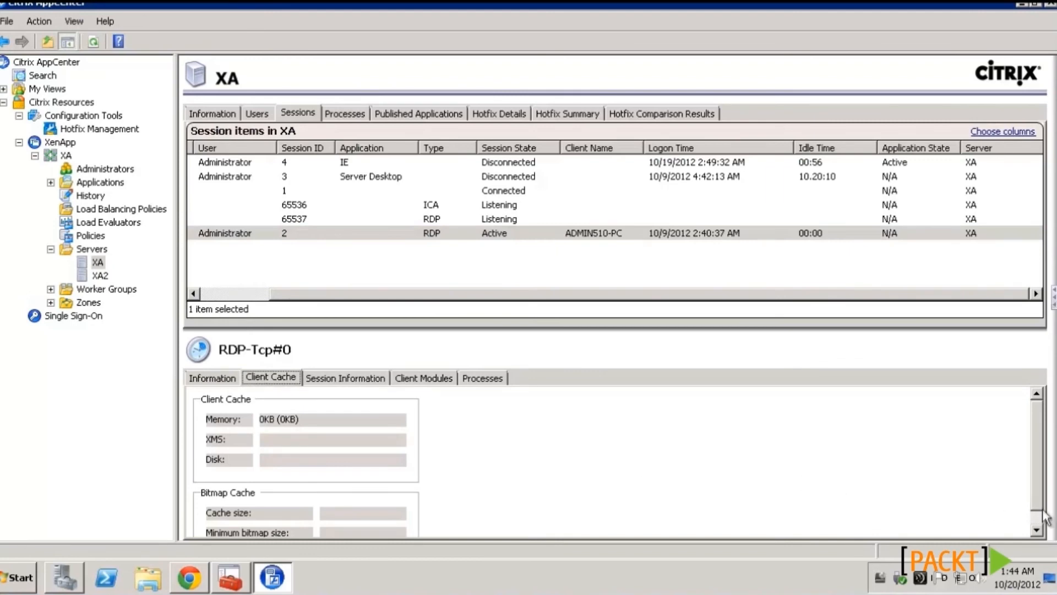
pyautogui.scroll(-1, 1041, 512)
pyautogui.click(346, 378)
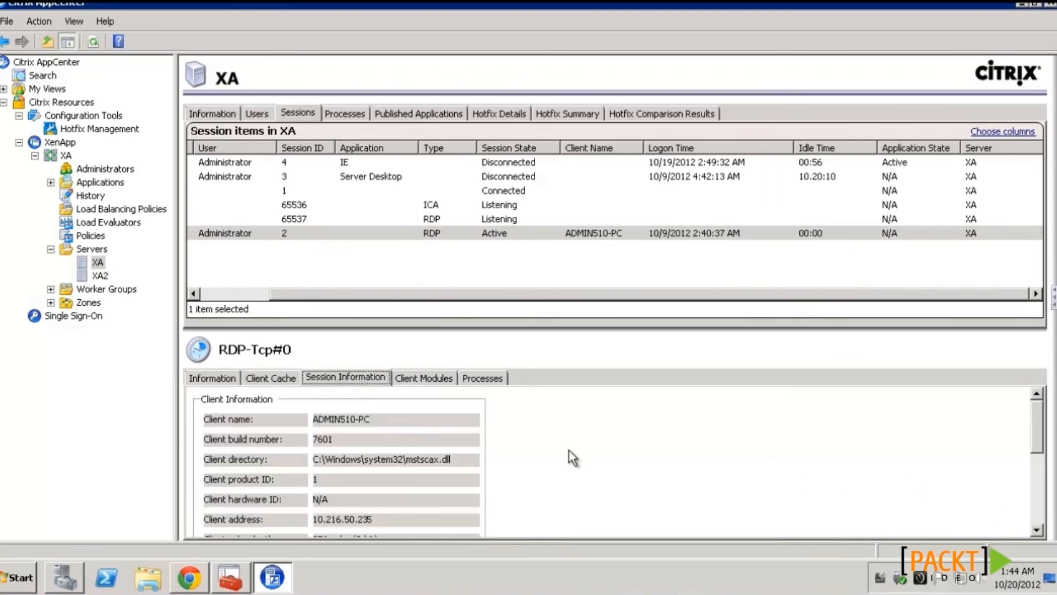
pyautogui.click(433, 377)
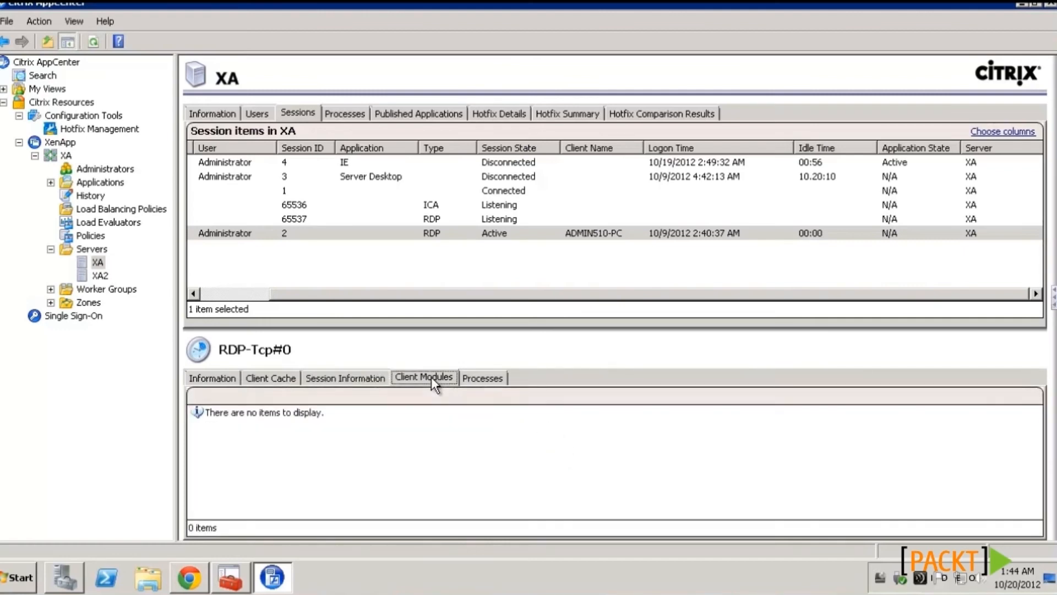
pyautogui.click(482, 378)
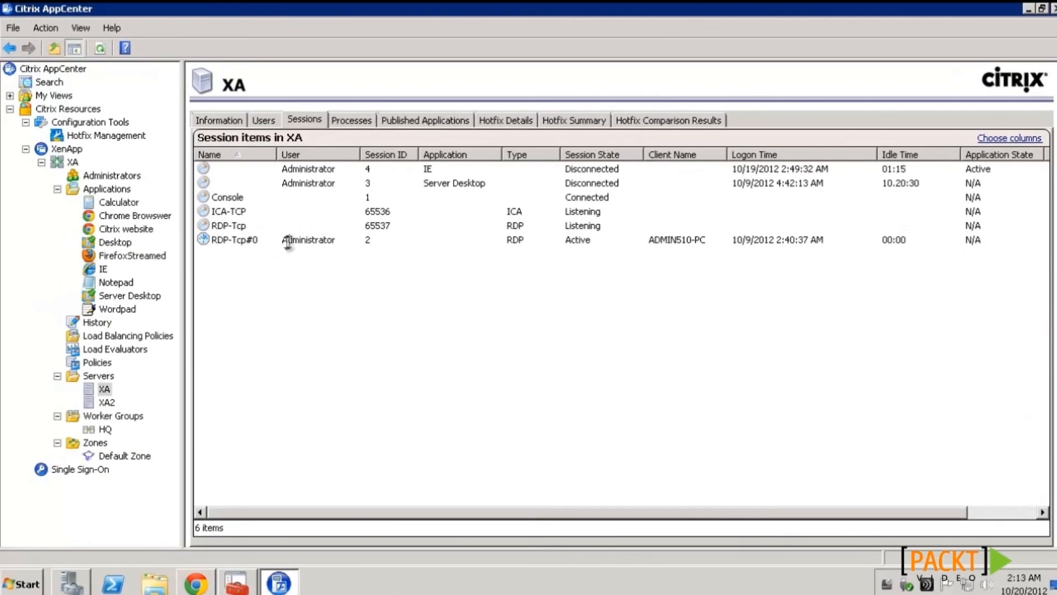
# - Show the management actions available for the RDP-Tcp#0 session on server XA
pyautogui.click(289, 240)
pyautogui.rightClick(289, 241)
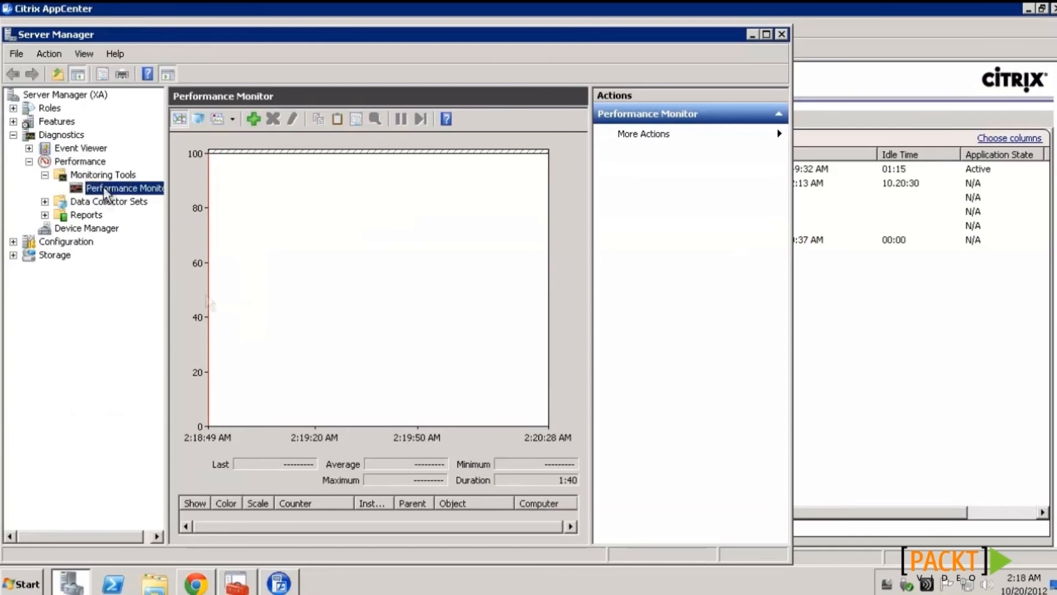
# - Add all ICA Session counters from the local computer to Performance Monitor through its properties
pyautogui.click(49, 54)
pyautogui.click(61, 117)
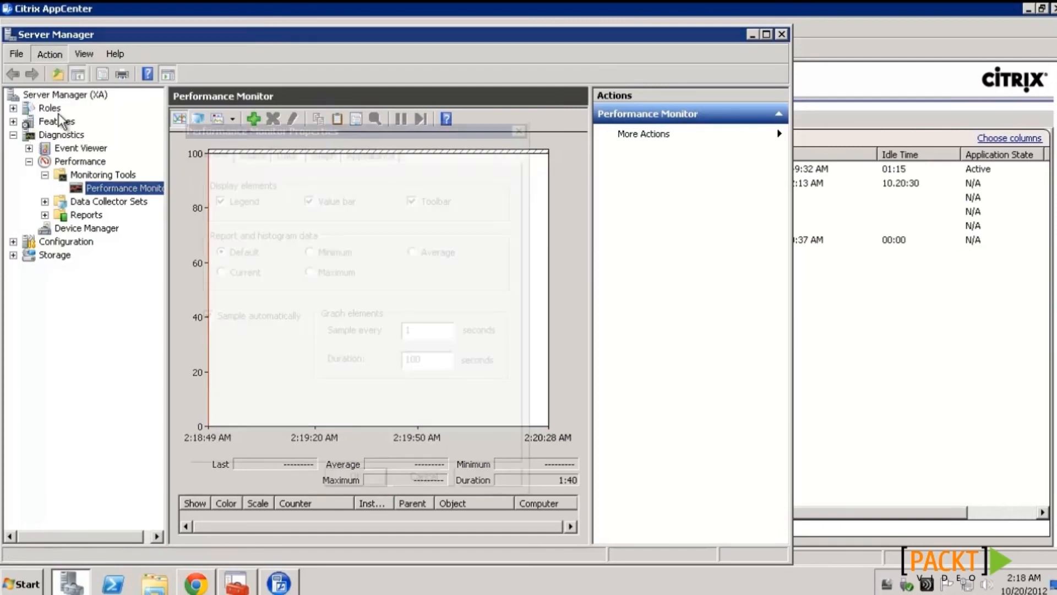
pyautogui.click(288, 154)
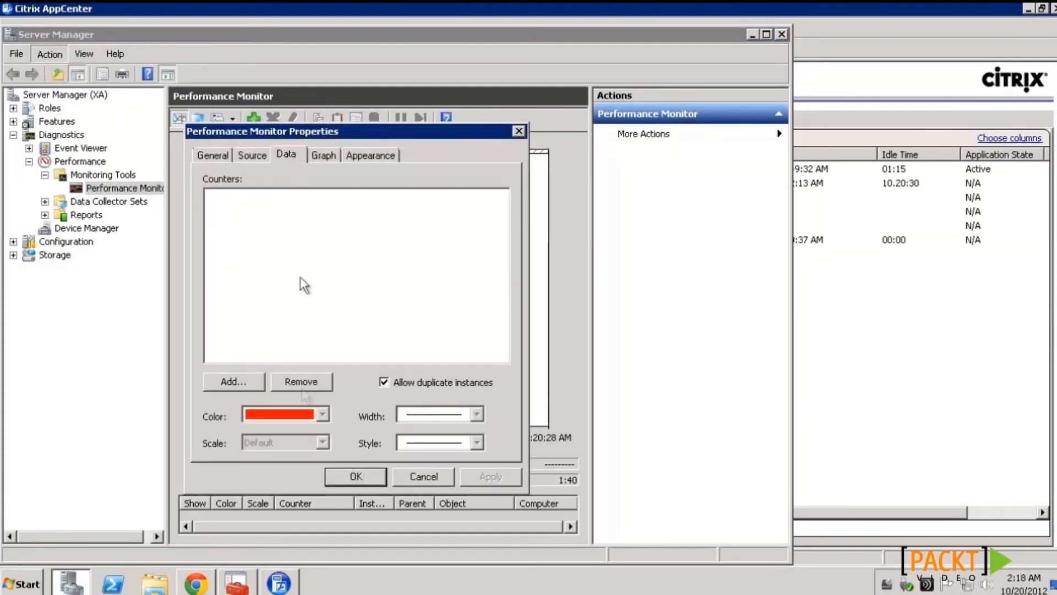
pyautogui.click(246, 384)
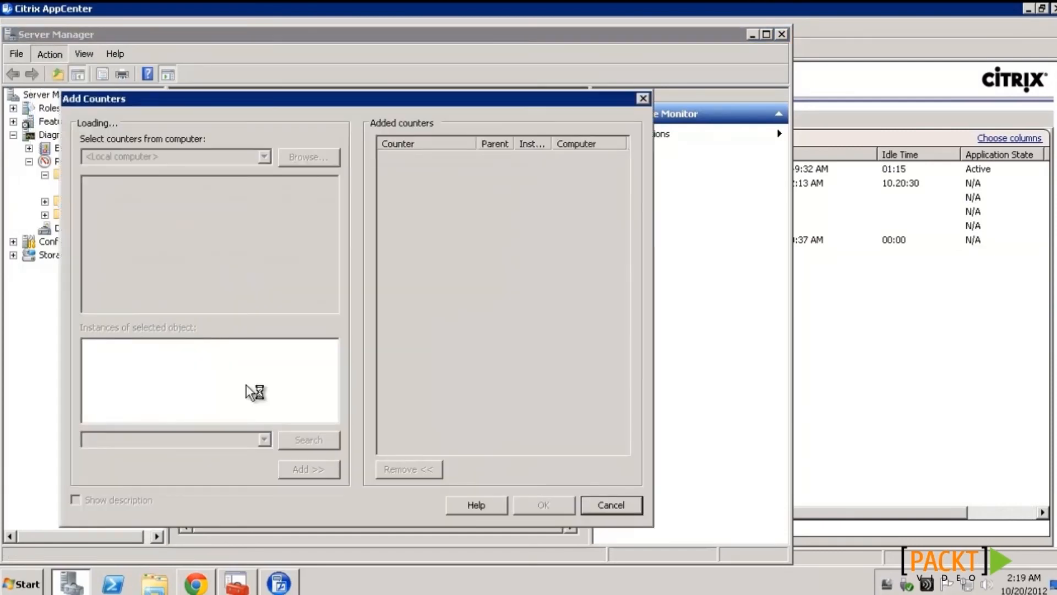
pyautogui.moveTo(335, 262); pyautogui.dragTo(336, 228)
pyautogui.doubleClick(150, 184)
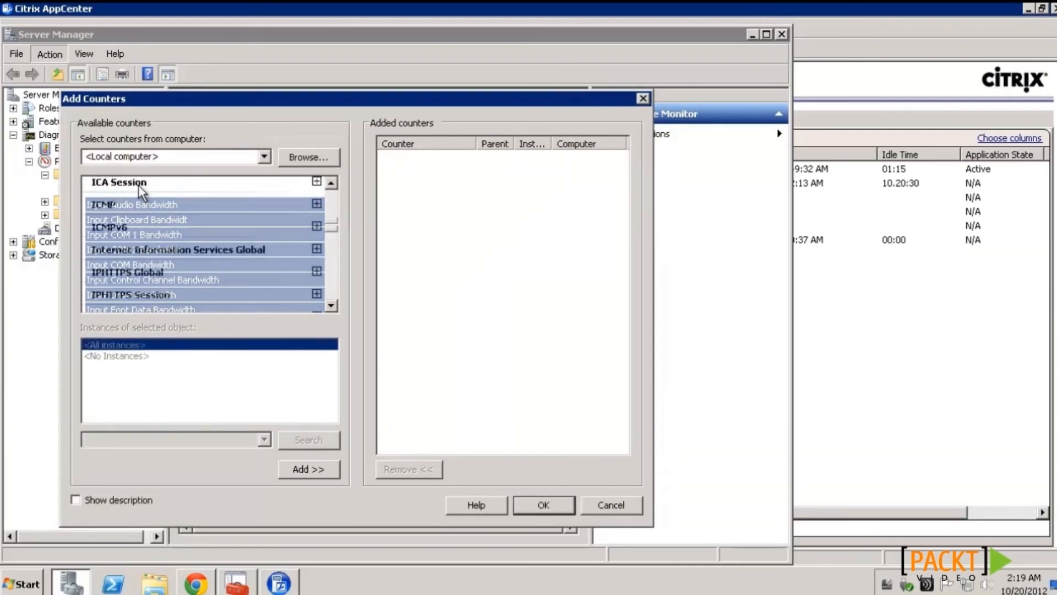
pyautogui.click(301, 469)
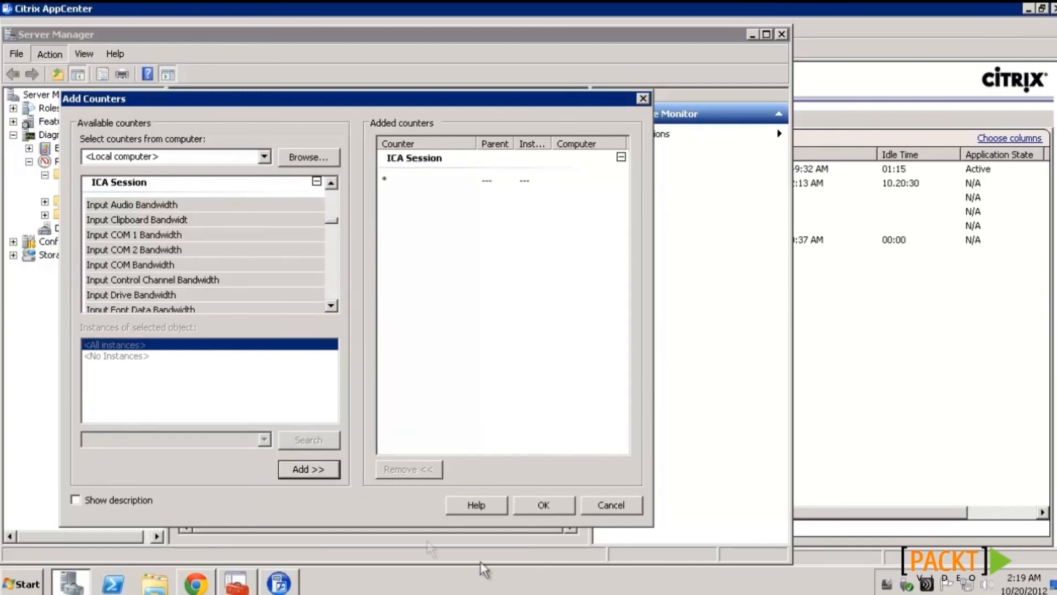
pyautogui.click(545, 504)
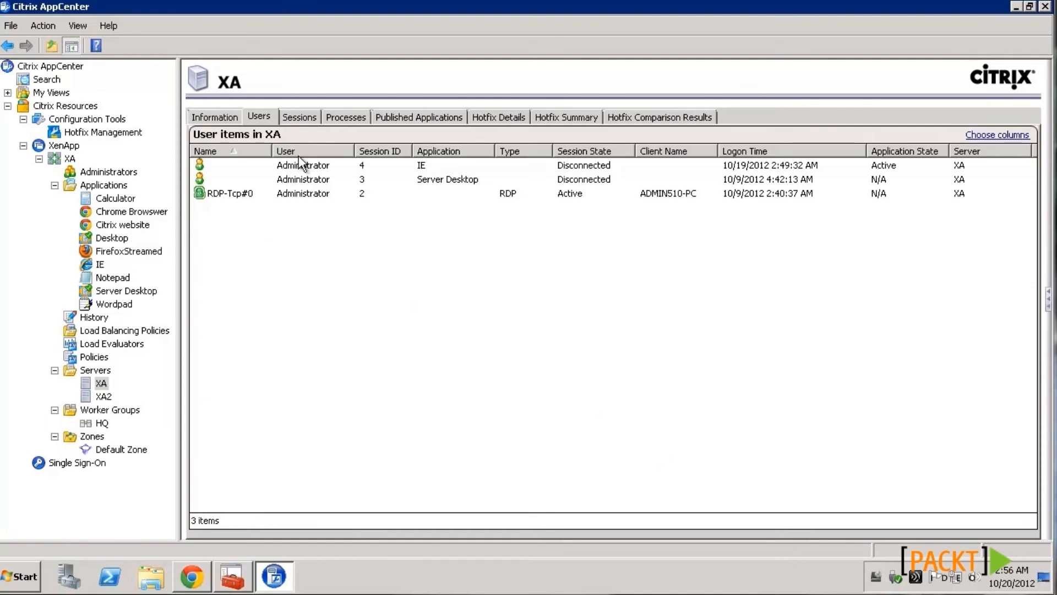
# - Show the actions available for the RDP-Tcp#0 session on server XA and for its AuthManSvr.exe process
pyautogui.click(307, 118)
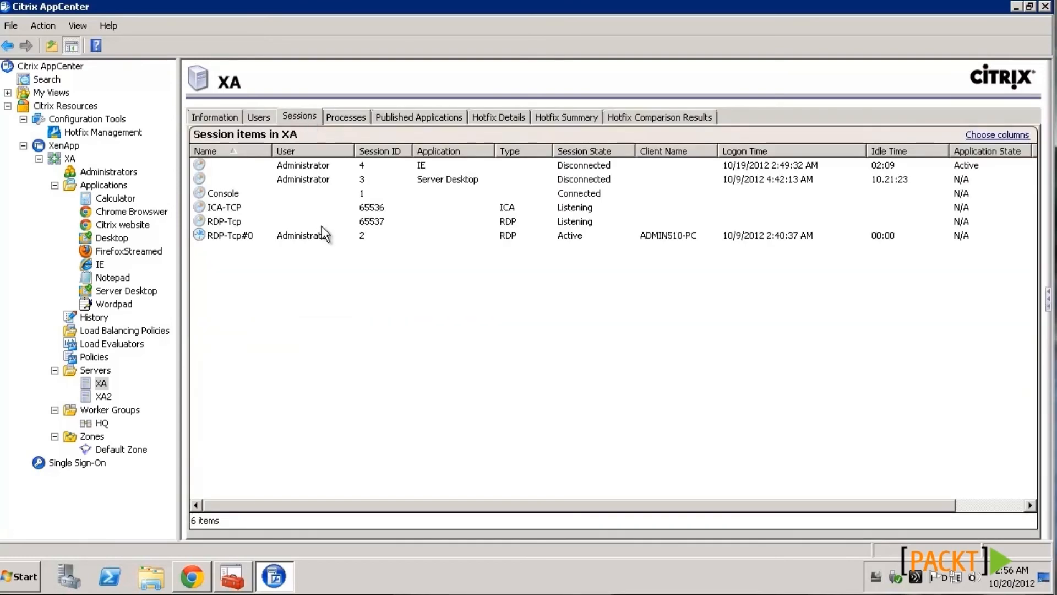
pyautogui.rightClick(322, 234)
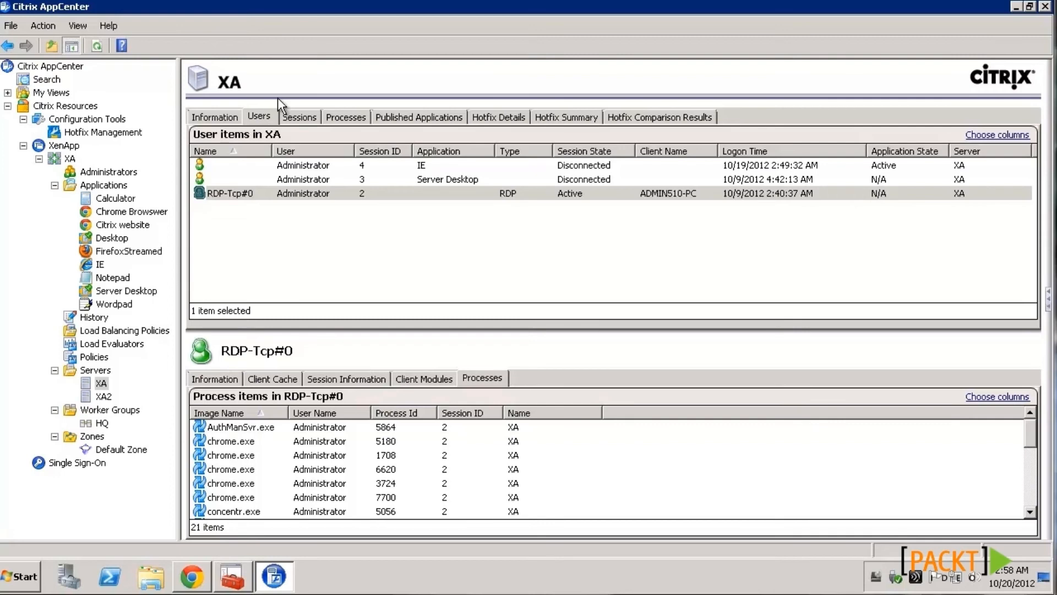
pyautogui.click(325, 430)
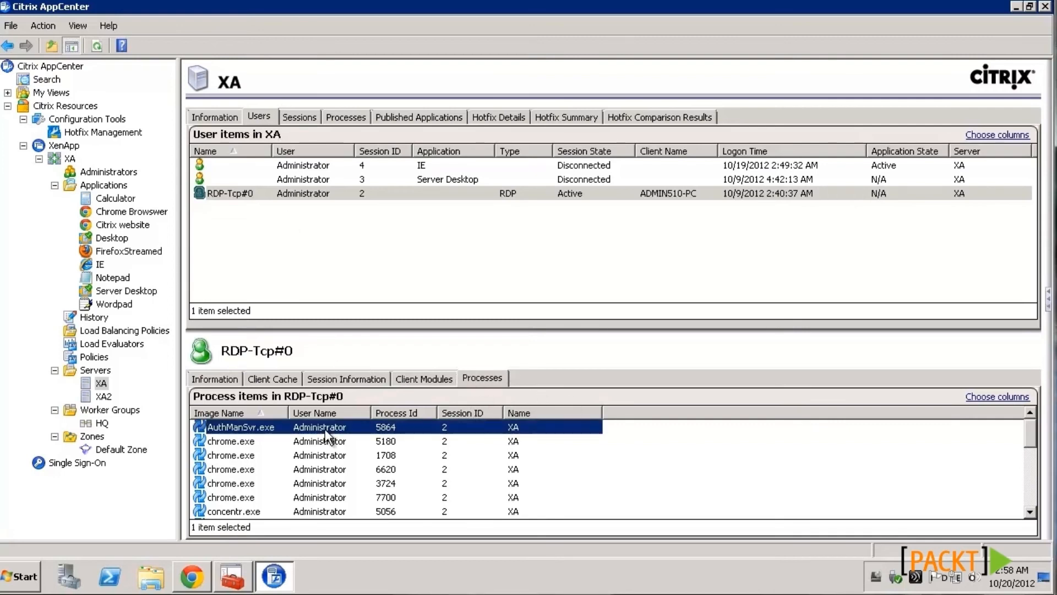
pyautogui.rightClick(326, 431)
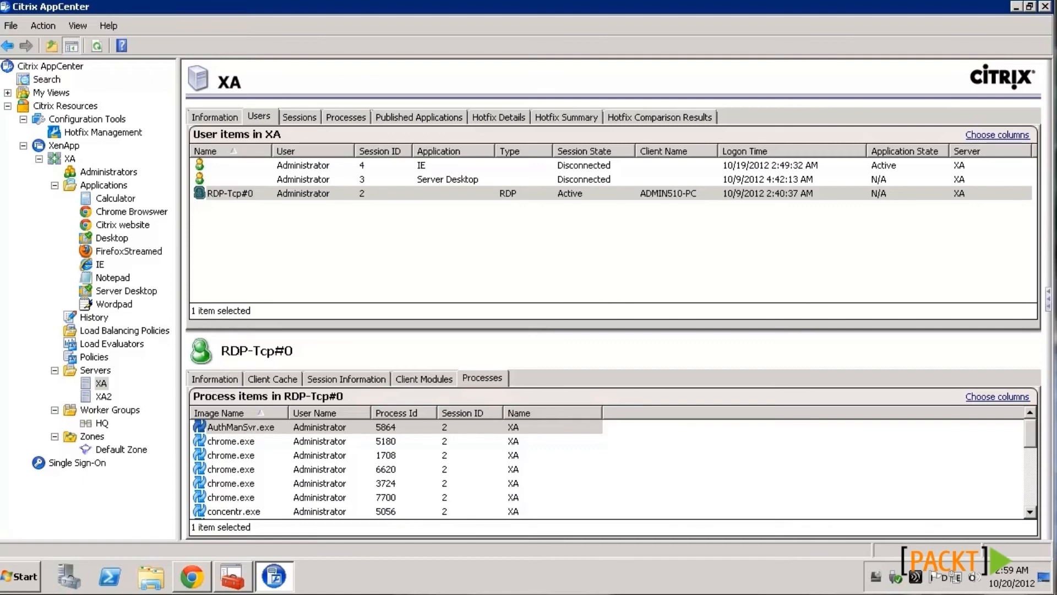
# - Send the RDP-Tcp#0 session on server XA the message "XenApp is going down in 15 minutes for maintenance."
pyautogui.click(300, 116)
pyautogui.click(304, 235)
pyautogui.rightClick(304, 235)
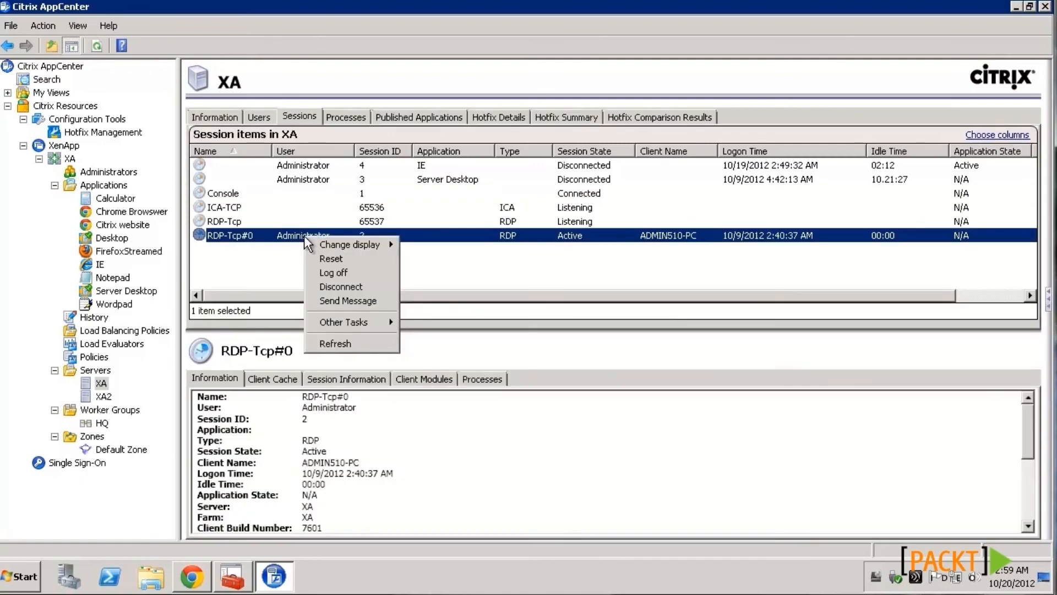
pyautogui.click(351, 300)
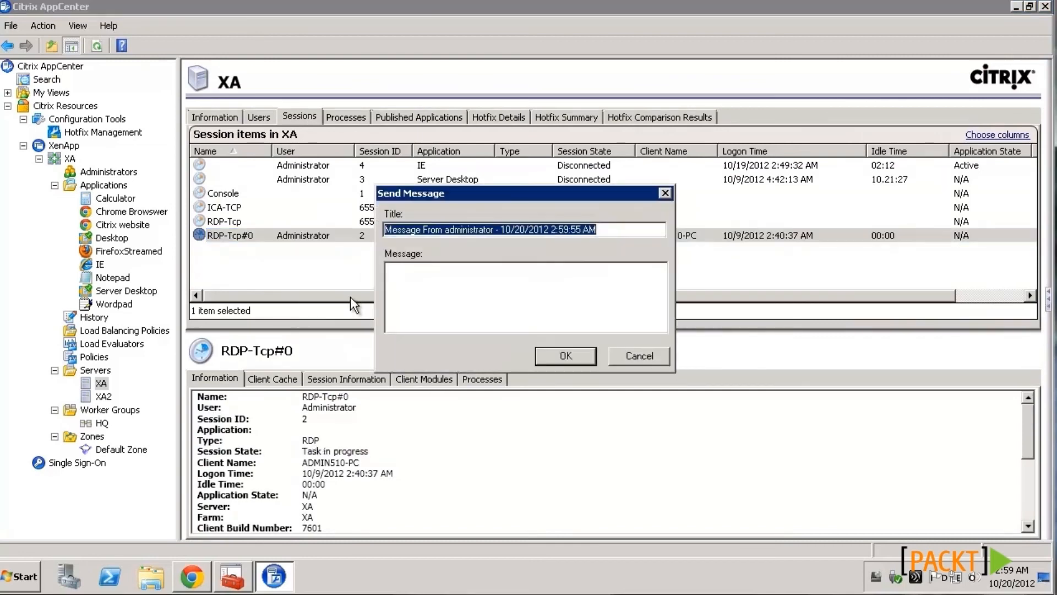
pyautogui.press('Tab')
pyautogui.write('XenApp is going down in 15 minutes for maintenance.')
pyautogui.click(580, 354)
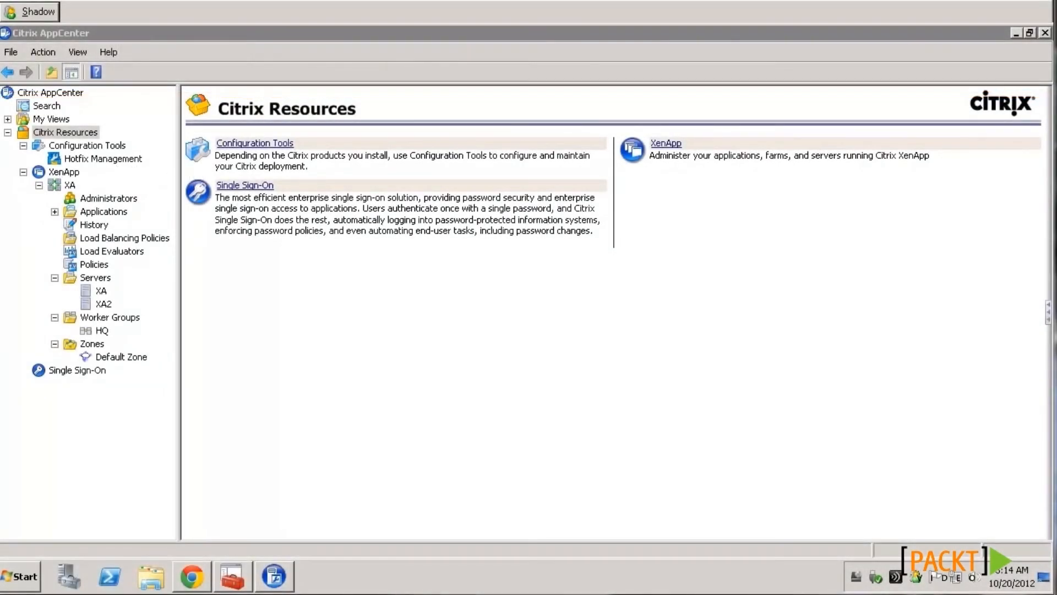
# - Launch the Shadow Taskbar from the Citrix administration tools
pyautogui.click(29, 580)
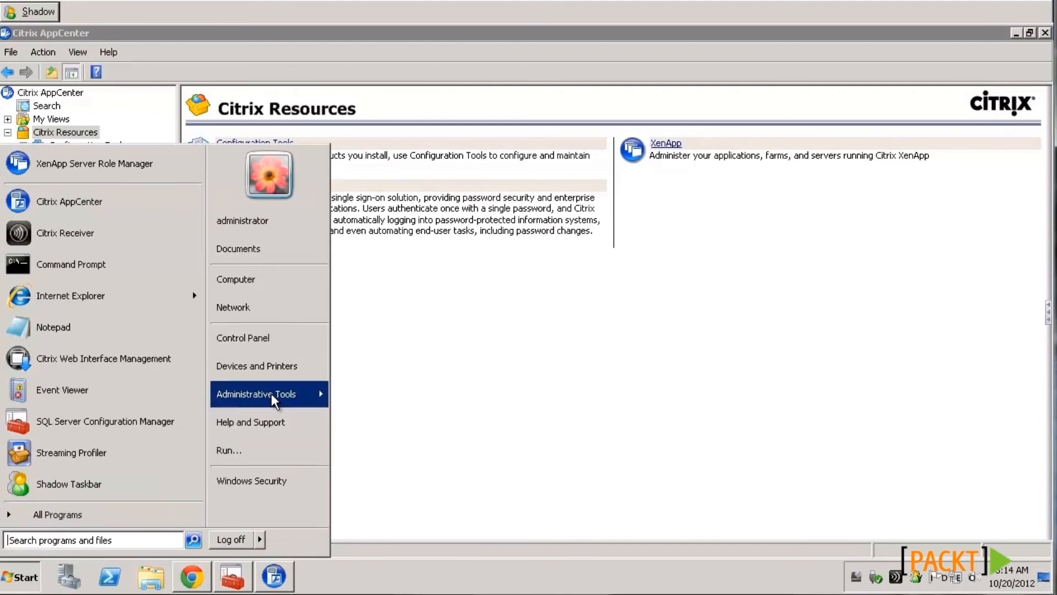
pyautogui.moveTo(271, 393)
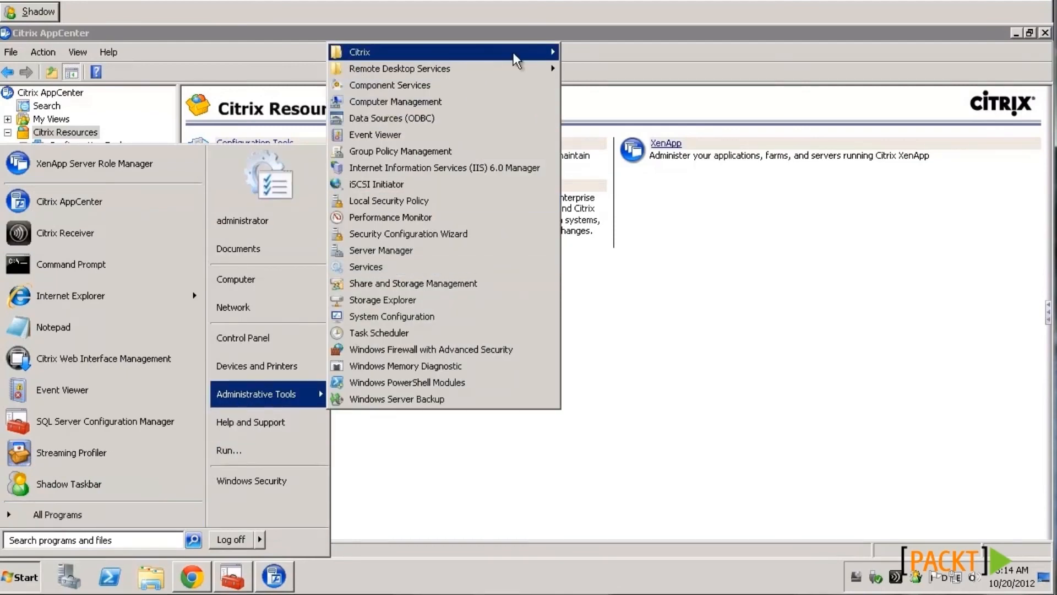
pyautogui.moveTo(513, 52)
pyautogui.moveTo(622, 52)
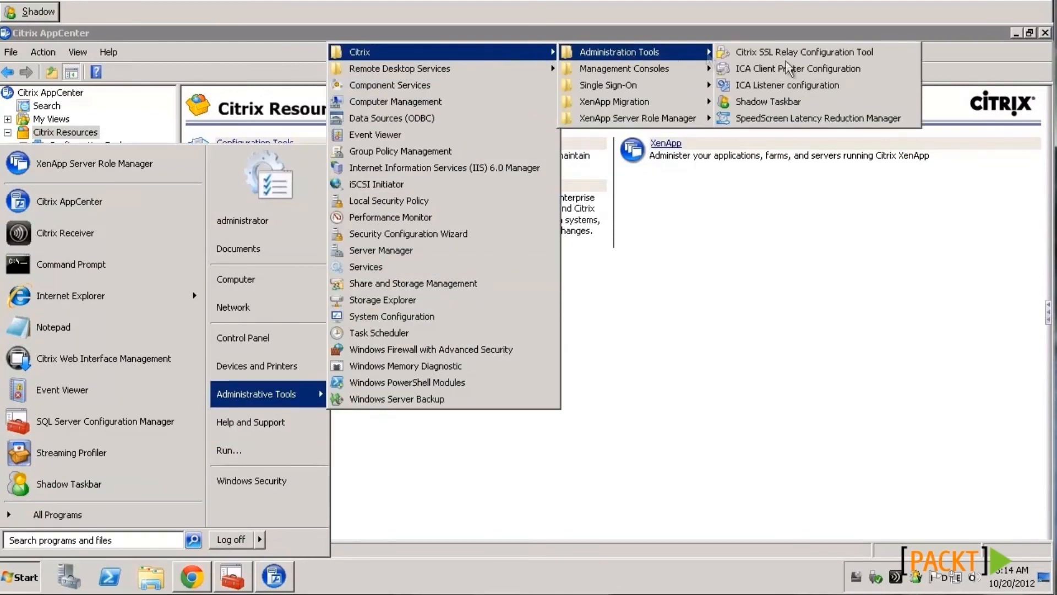
pyautogui.click(785, 101)
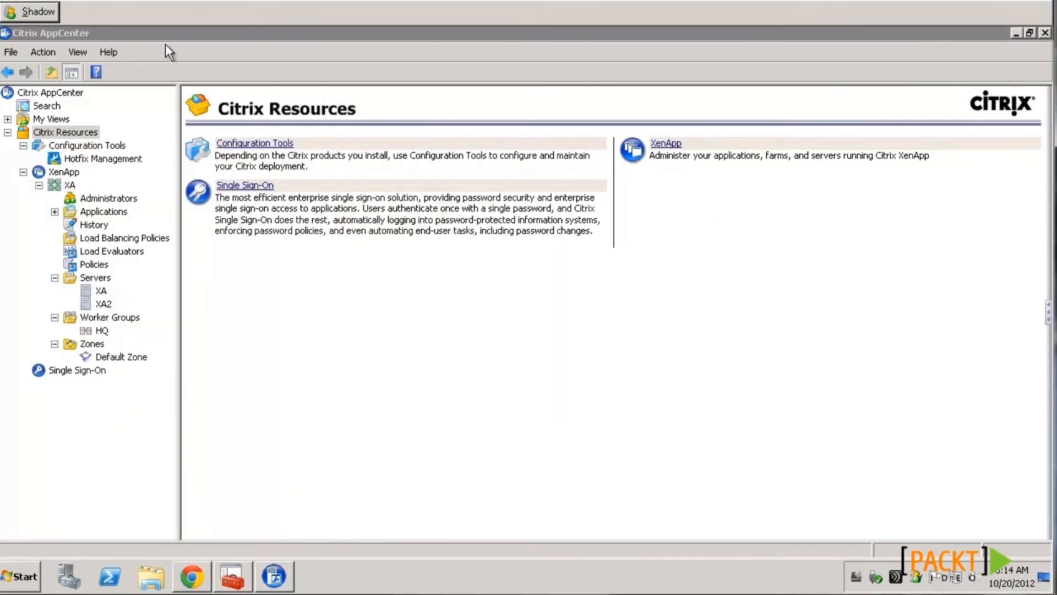
# - Start a new shadow session and add the administrator user to the shadowed users
pyautogui.click(48, 12)
pyautogui.click(287, 119)
pyautogui.click(348, 135)
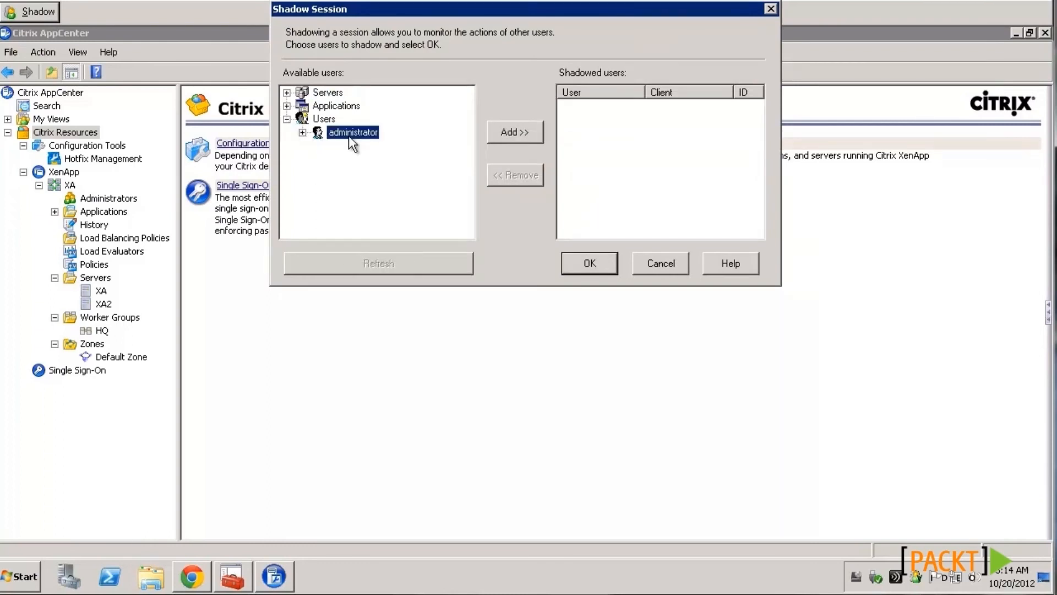
pyautogui.click(518, 134)
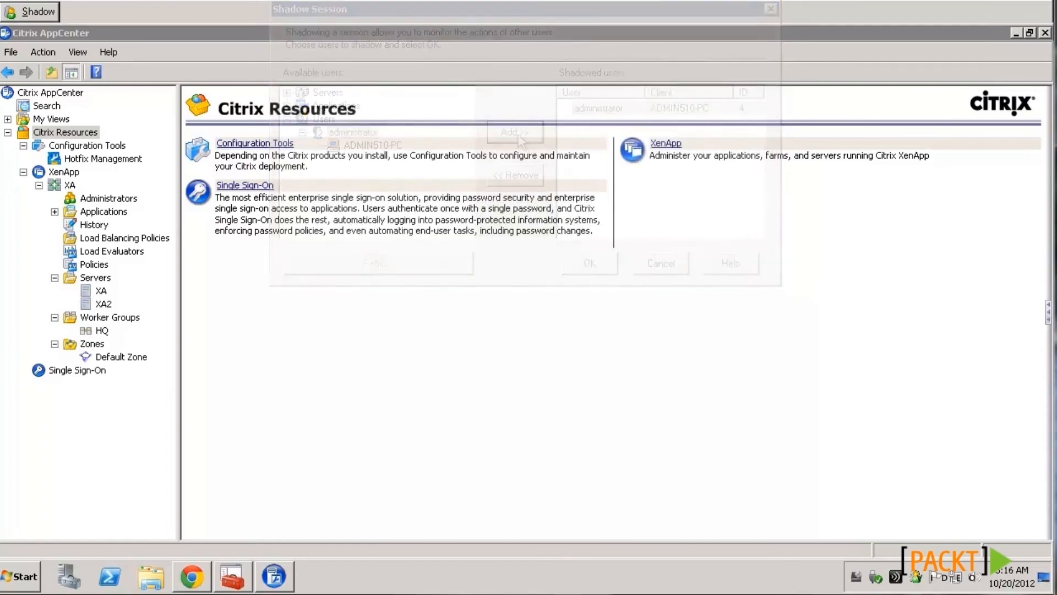
# - Add the ICA Shadowing setting to the Citrix computer policies with the value Allowed
pyautogui.click(99, 266)
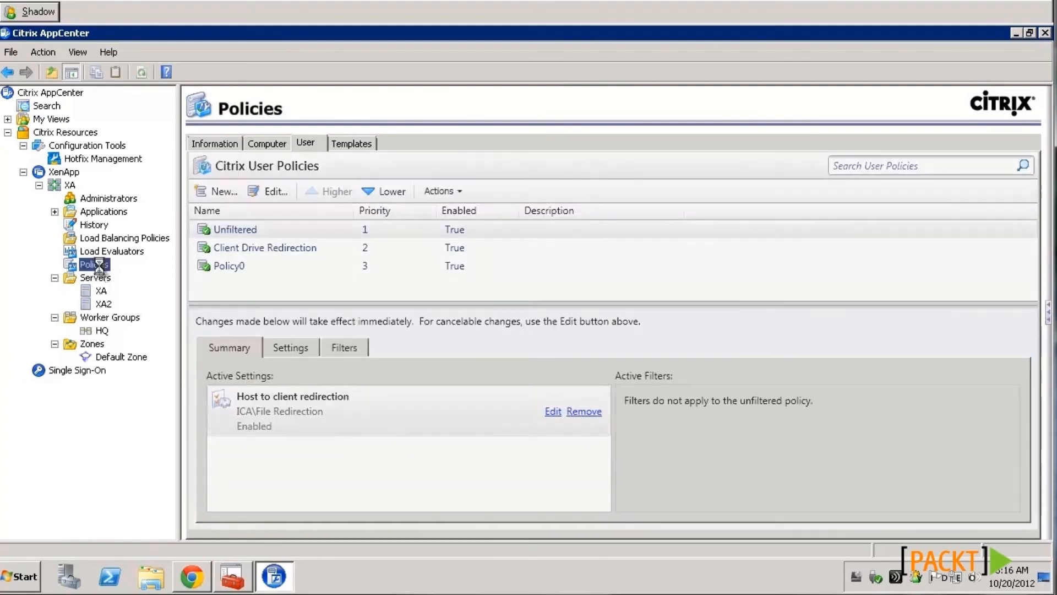
pyautogui.click(268, 143)
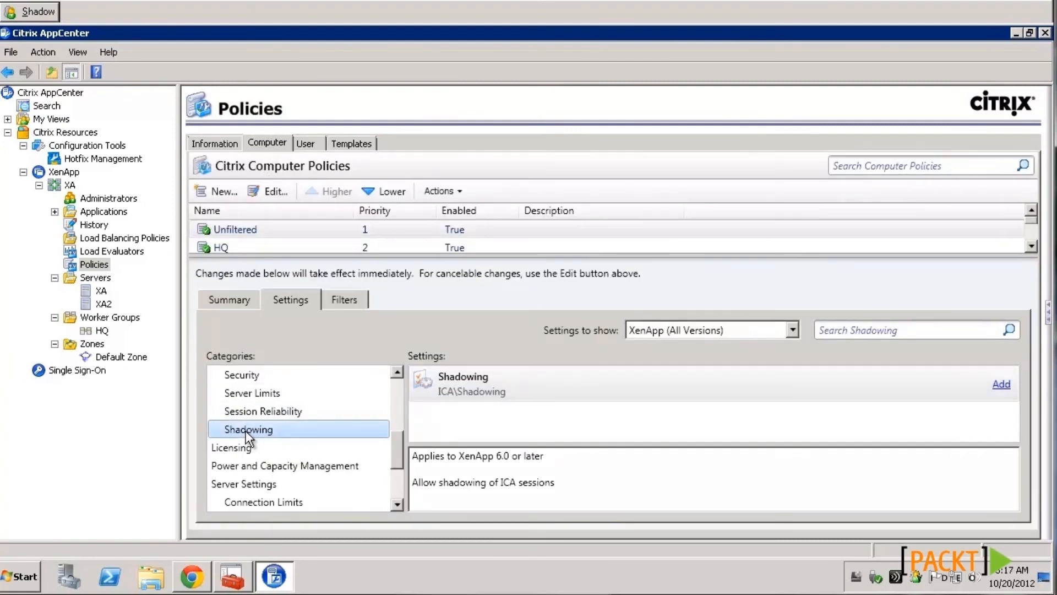
pyautogui.click(1002, 386)
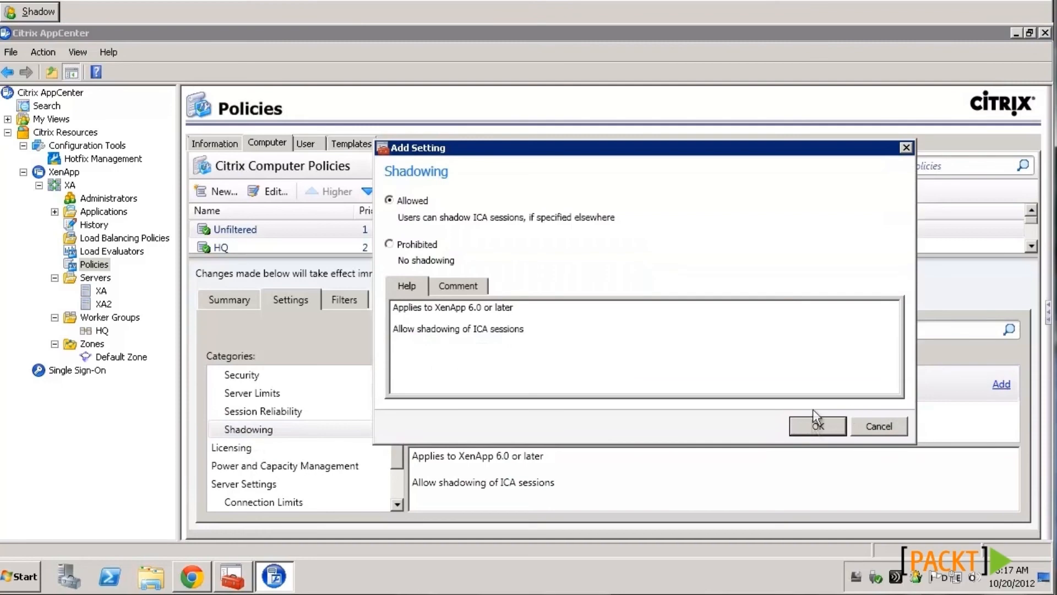
pyautogui.click(819, 426)
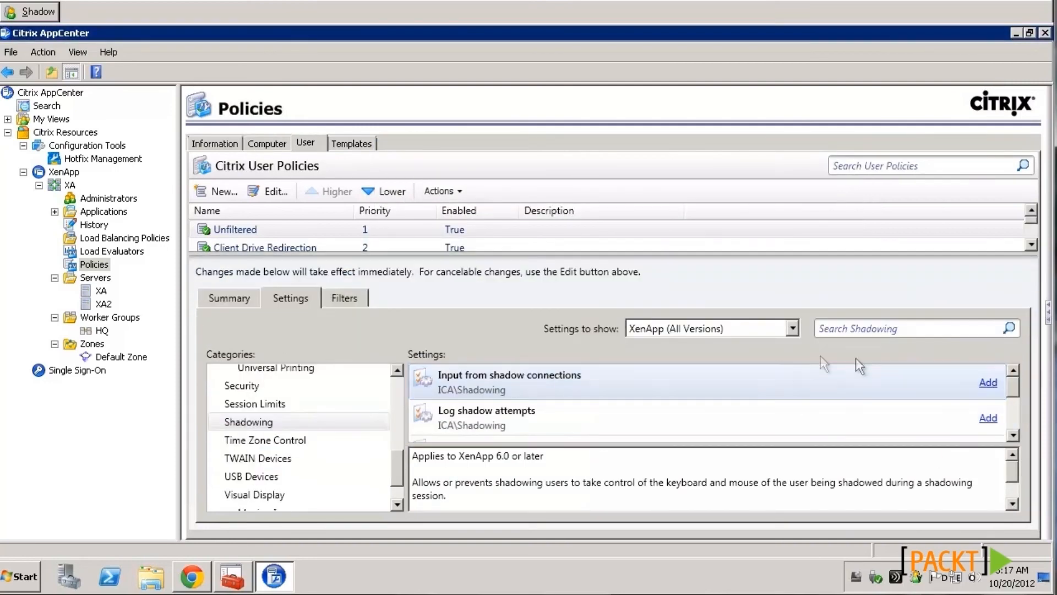
# - Examine the user policy shadowing settings and the computer policy settings for session reliability, auto client reconnect and keep alive
pyautogui.click(1013, 417)
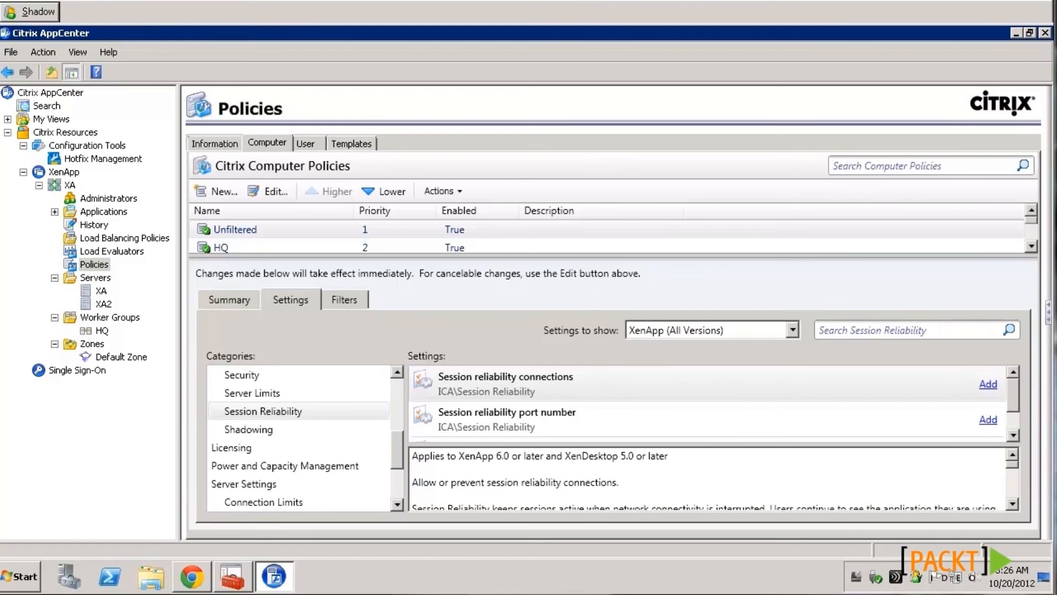
pyautogui.click(1014, 424)
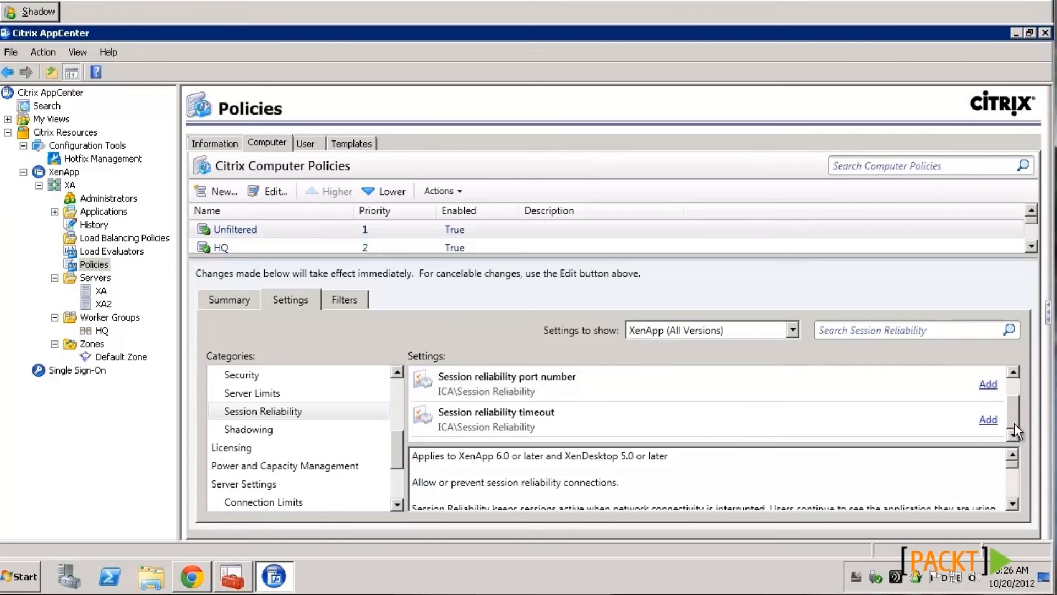
pyautogui.click(398, 383)
pyautogui.click(398, 383)
pyautogui.click(308, 441)
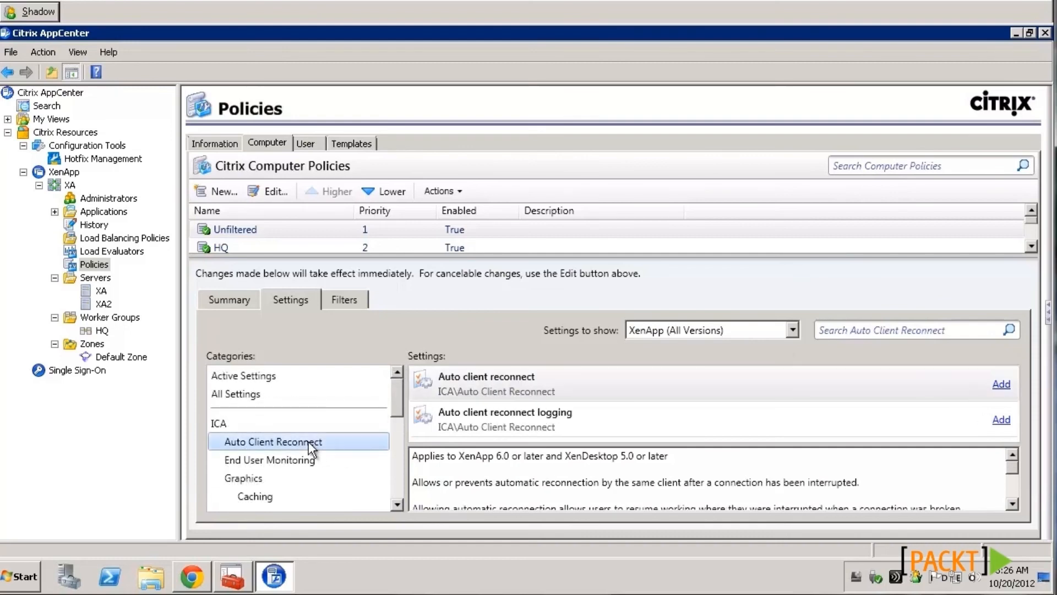
pyautogui.click(619, 382)
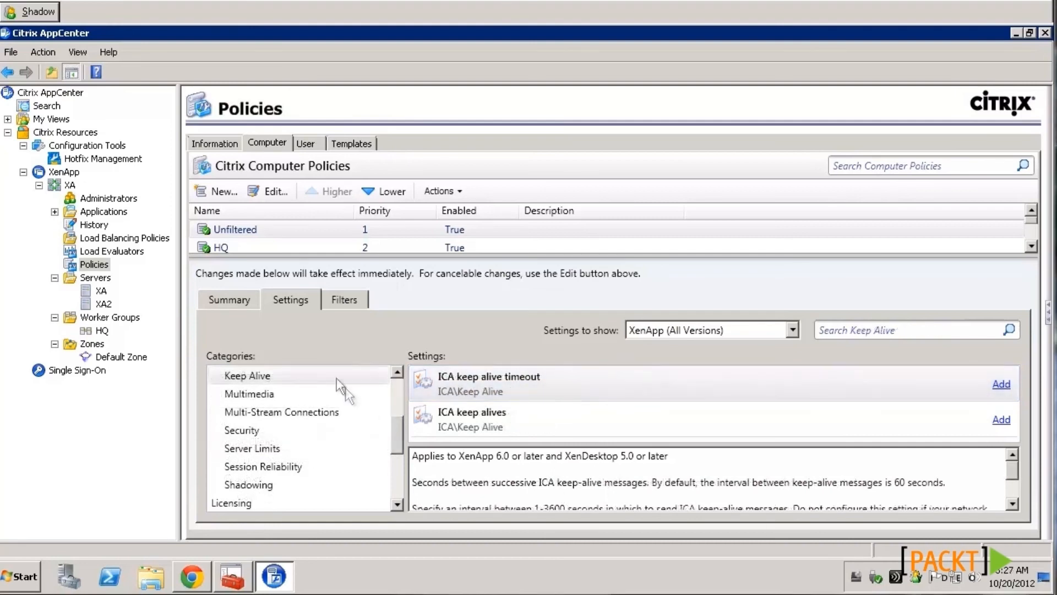
pyautogui.click(336, 377)
pyautogui.click(652, 387)
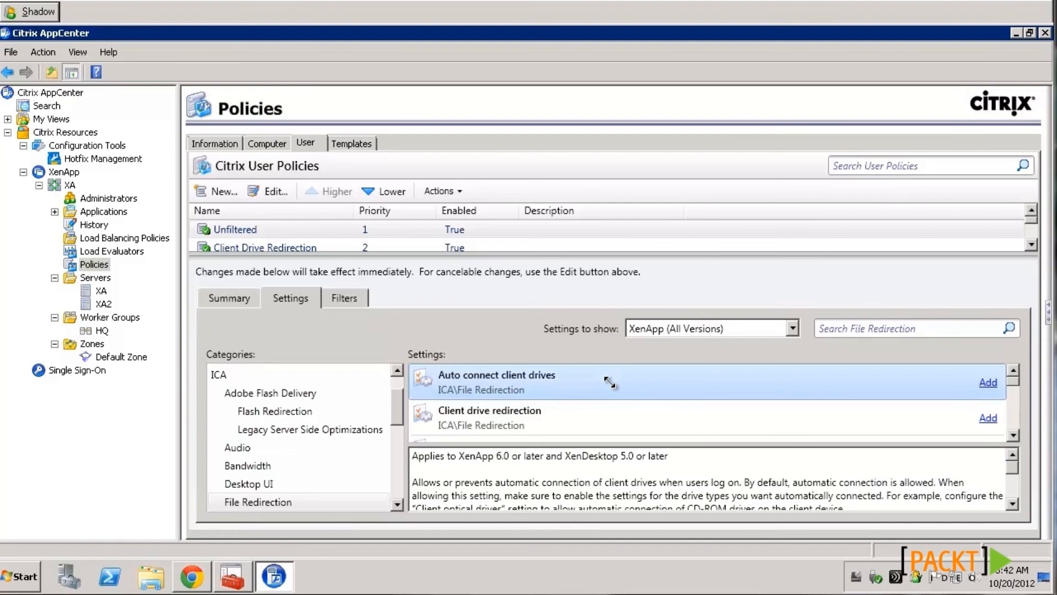
# - Examine the client drive and other file redirection settings and the port redirection category in the Citrix user policies
pyautogui.click(611, 426)
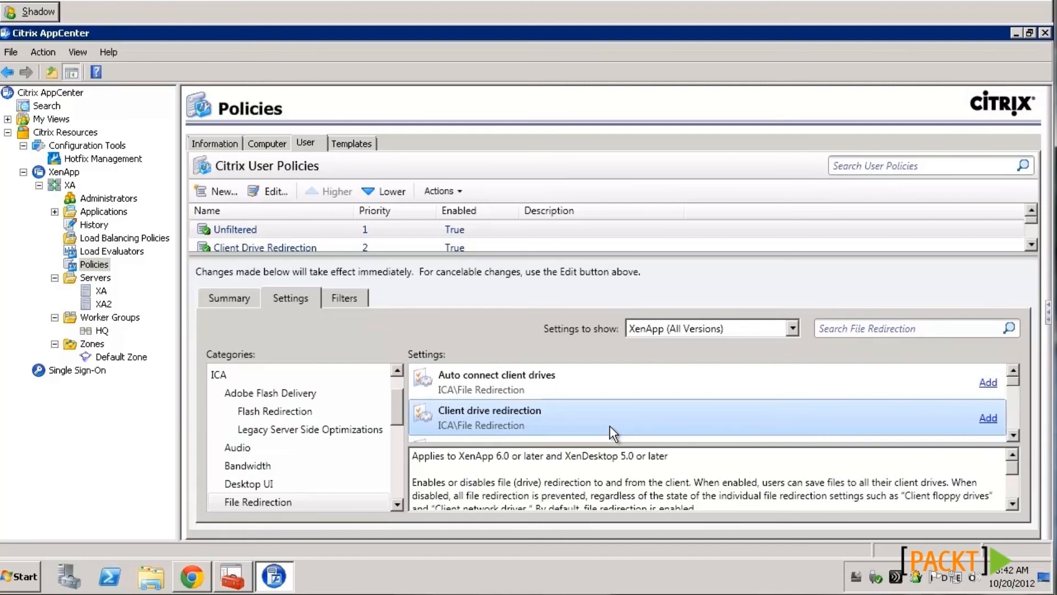
pyautogui.scroll(-2, 268, 424)
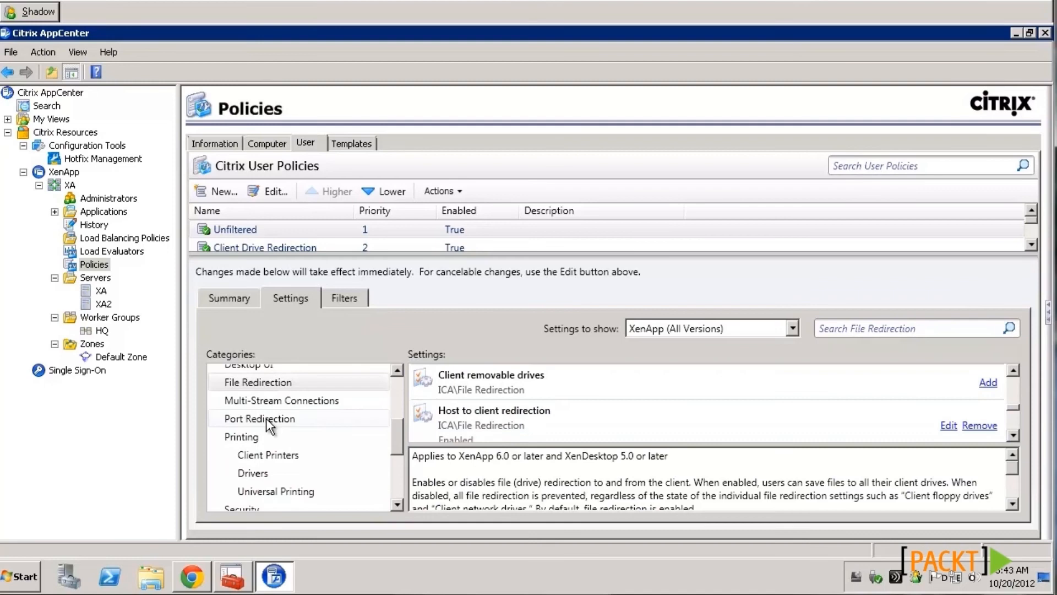
pyautogui.click(267, 420)
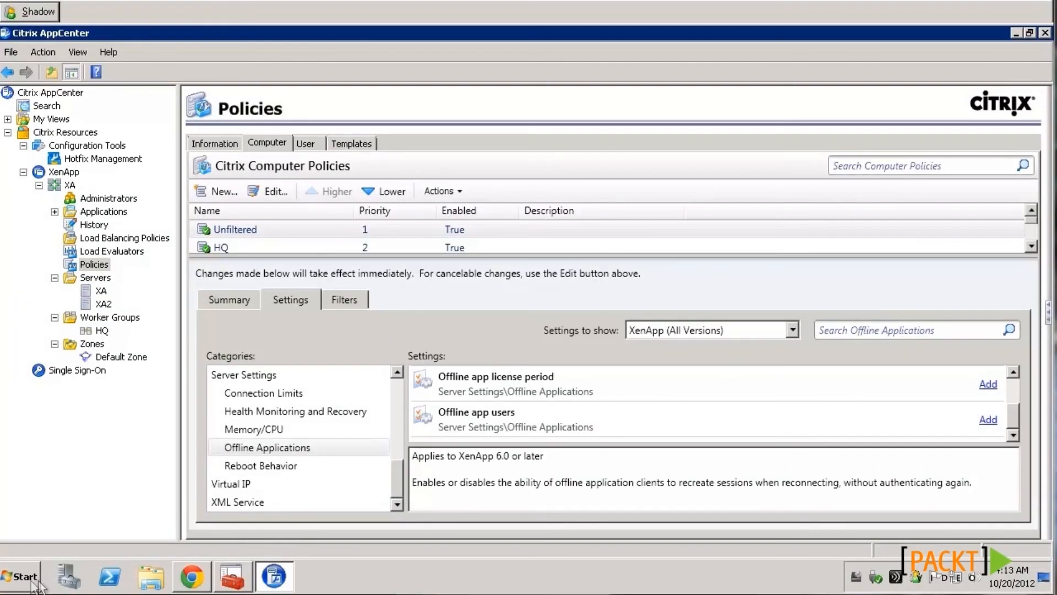
# - Open the SpeedScreen Latency Reduction Manager from the Citrix administration tools
pyautogui.click(31, 582)
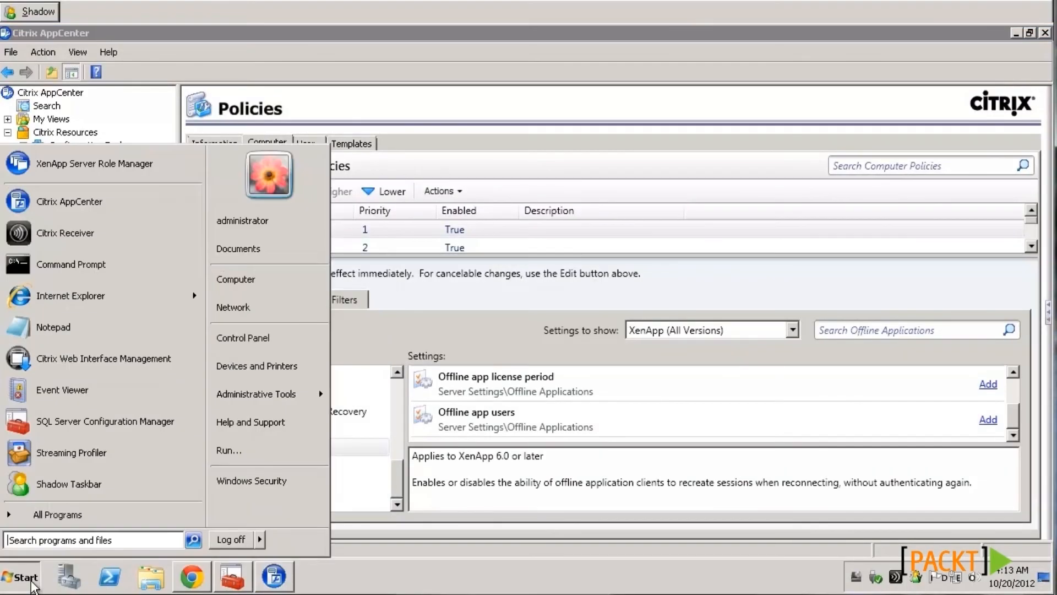
pyautogui.moveTo(256, 411)
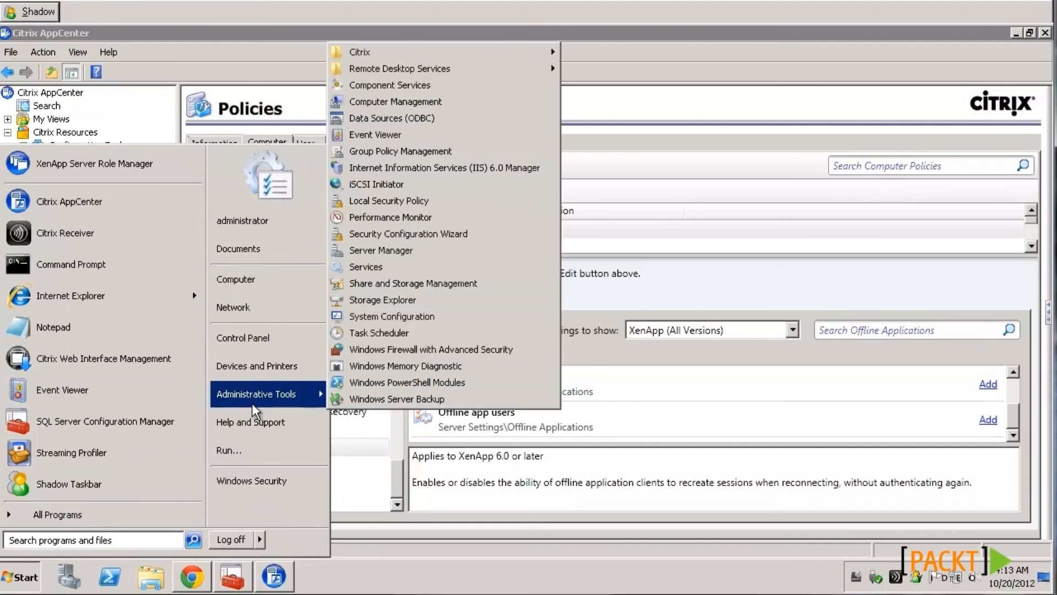
pyautogui.moveTo(532, 57)
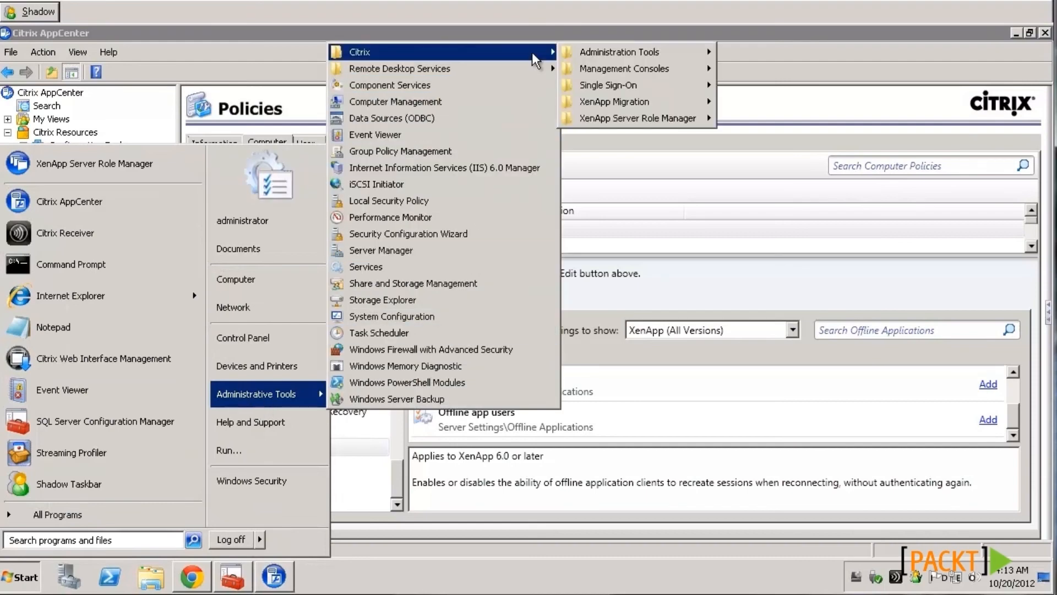
pyautogui.moveTo(667, 57)
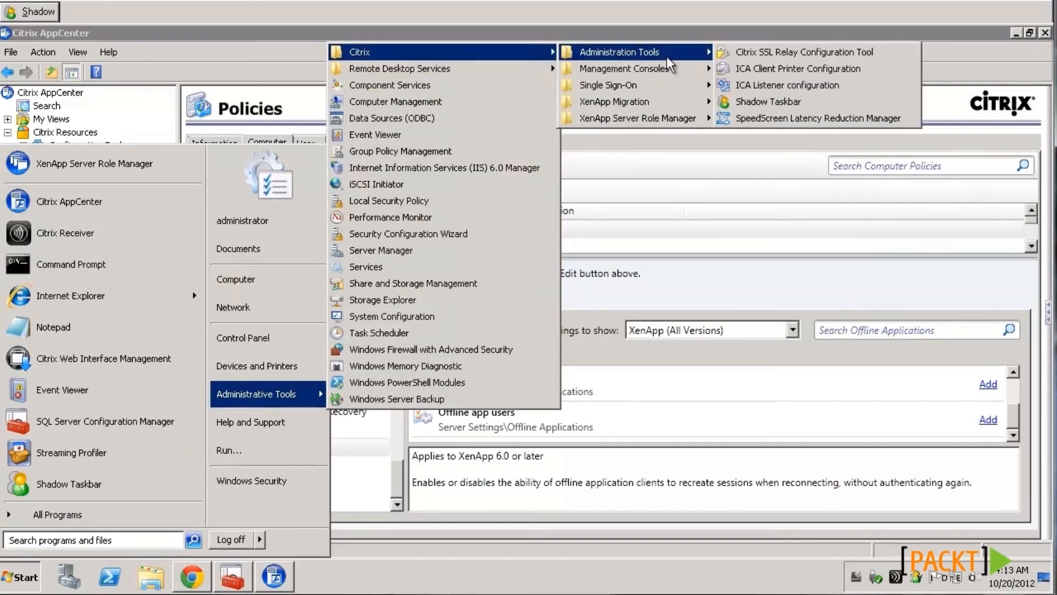
pyautogui.click(799, 122)
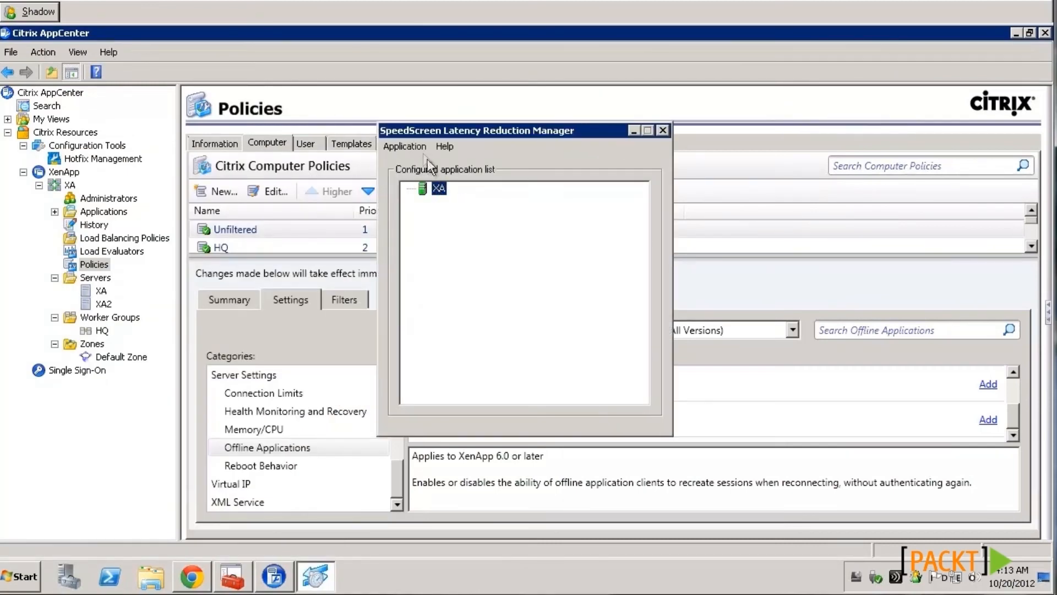
# - Add the wordpad application to SpeedScreen Latency Reduction with local text echo enabled, applying the settings to all installations of it
pyautogui.click(410, 145)
pyautogui.click(411, 163)
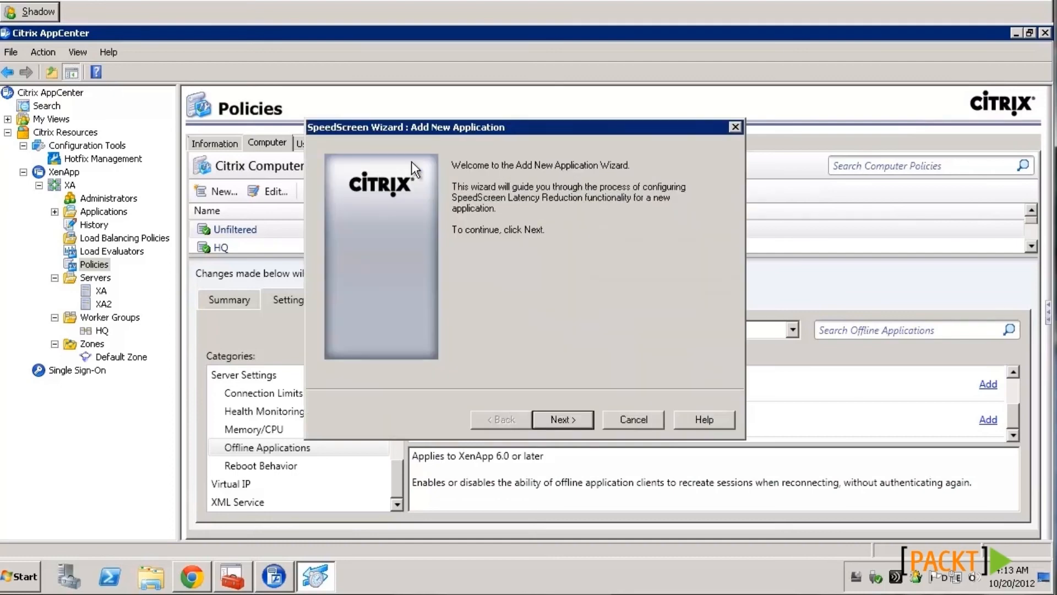
pyautogui.click(557, 421)
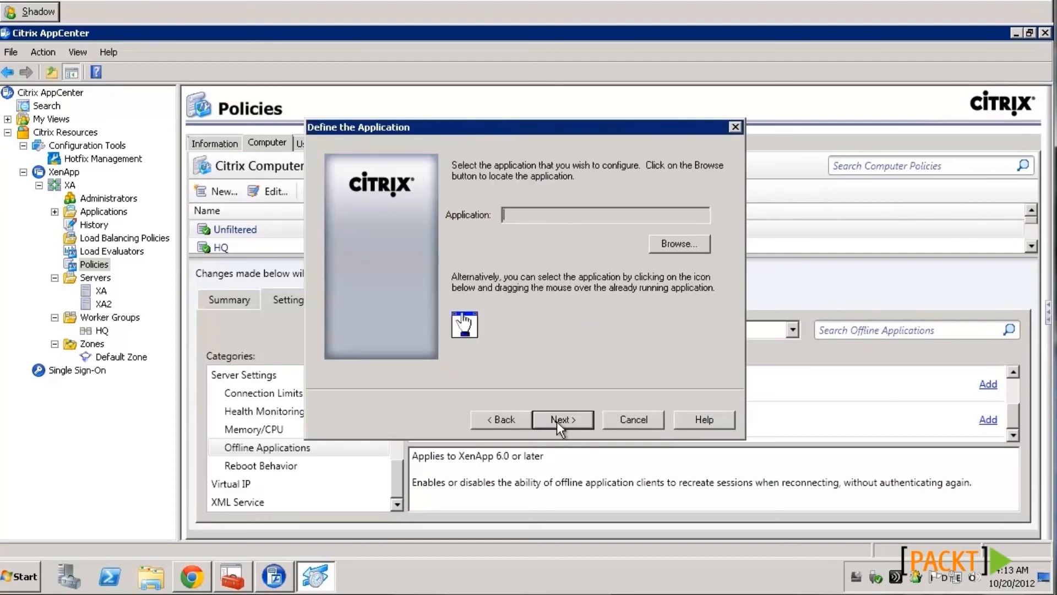
pyautogui.click(674, 242)
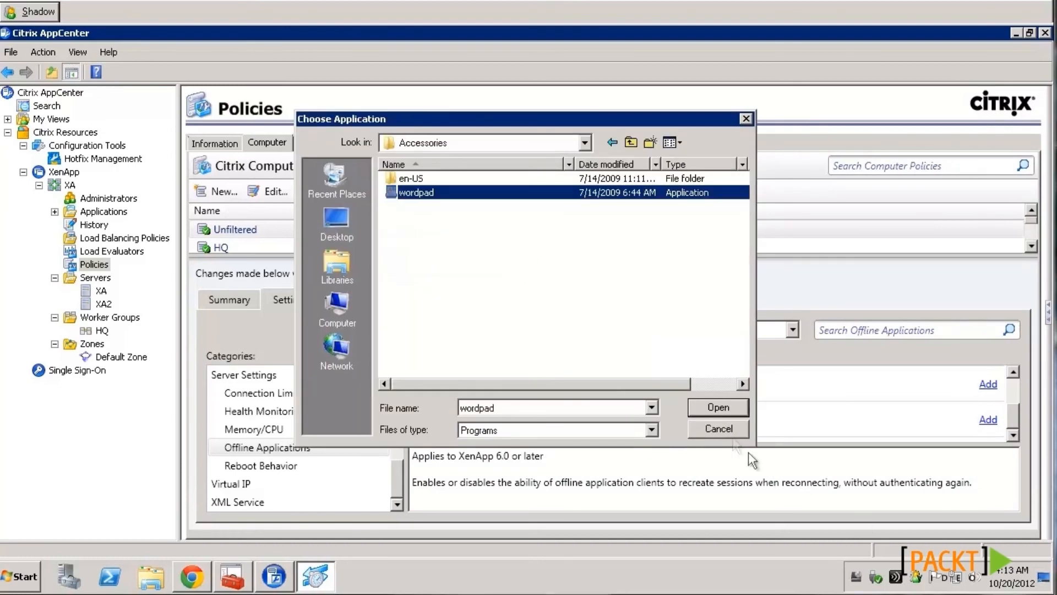
pyautogui.click(716, 408)
pyautogui.click(551, 420)
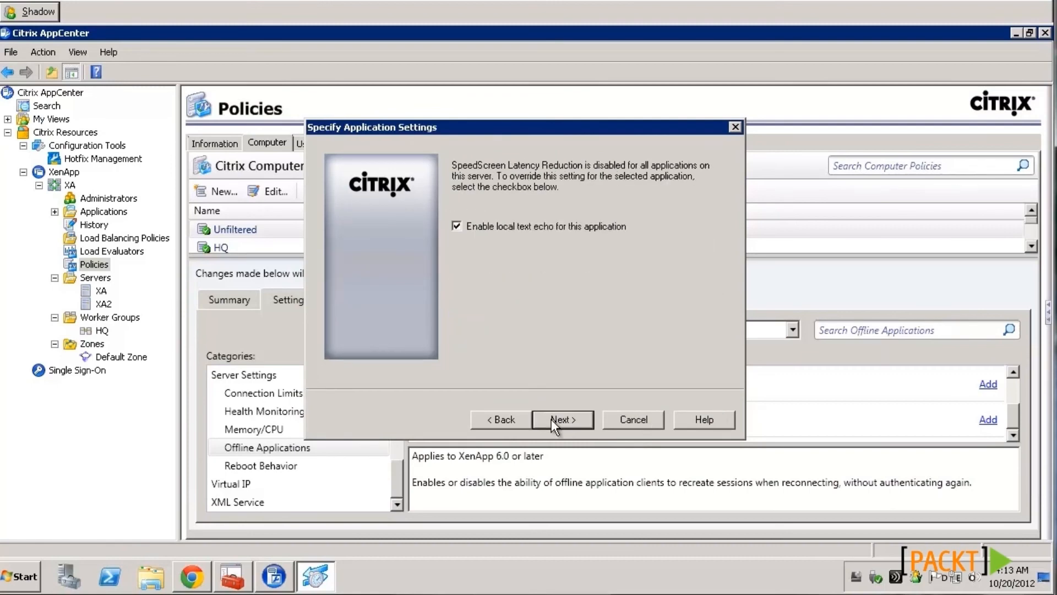
pyautogui.click(550, 419)
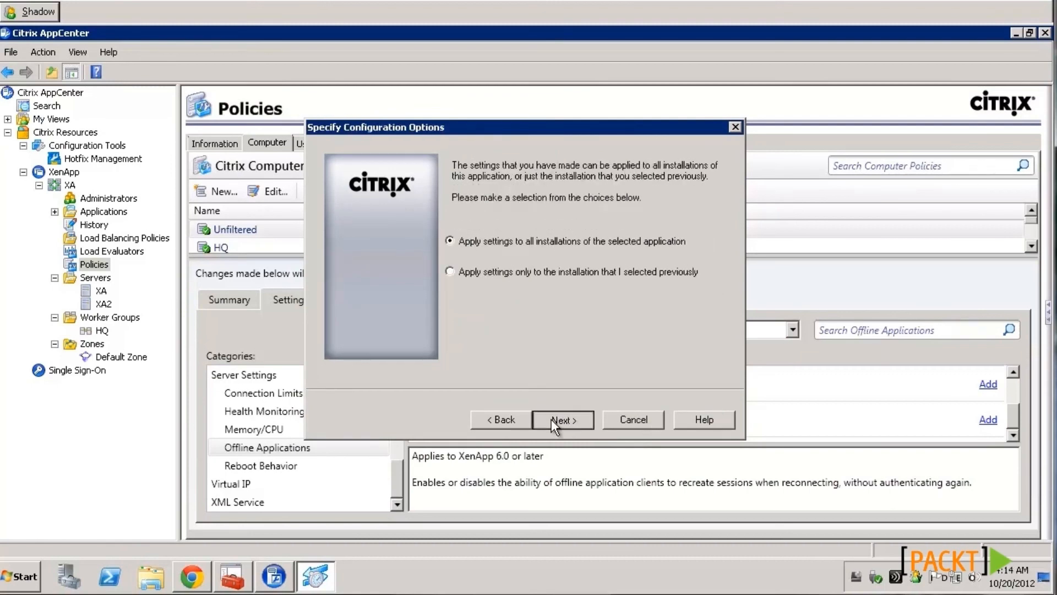
pyautogui.click(551, 419)
pyautogui.click(551, 419)
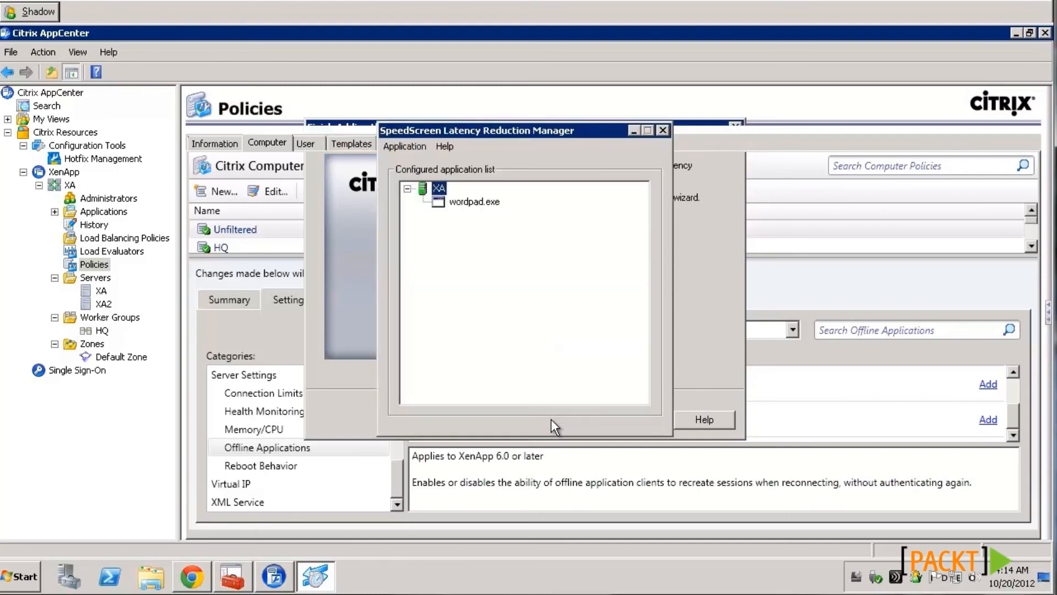
# - Examine the SpeedScreen application properties and input field configuration for wordpad.exe and the server properties of XA
pyautogui.doubleClick(466, 202)
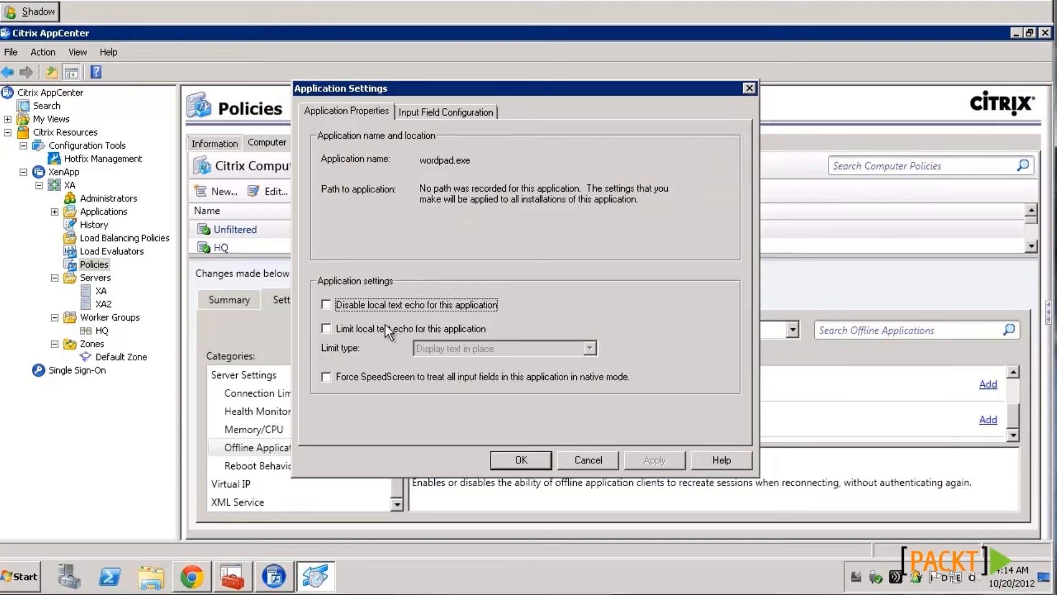
pyautogui.click(464, 116)
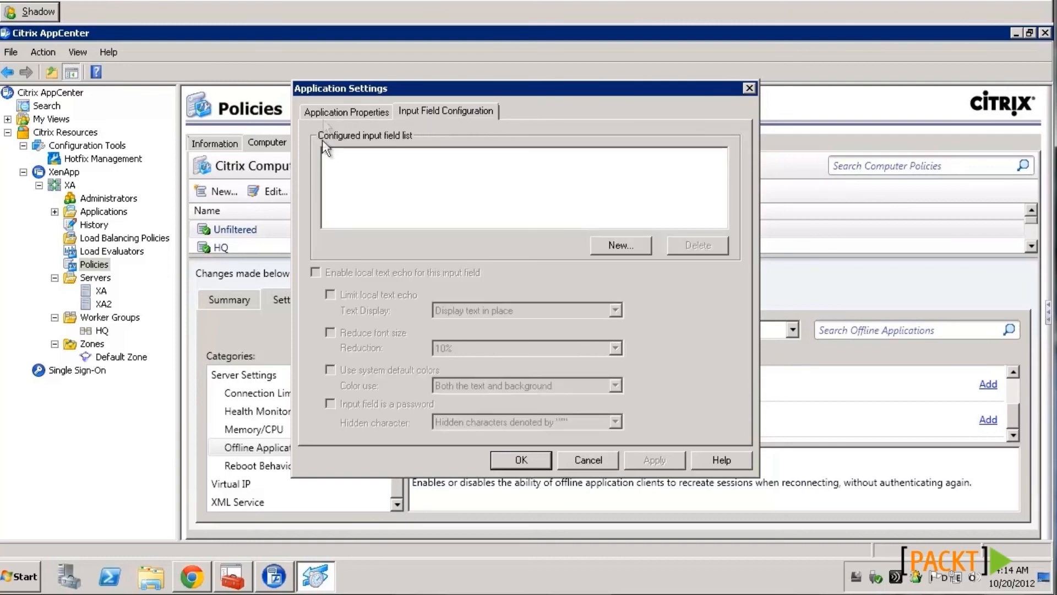
pyautogui.click(323, 113)
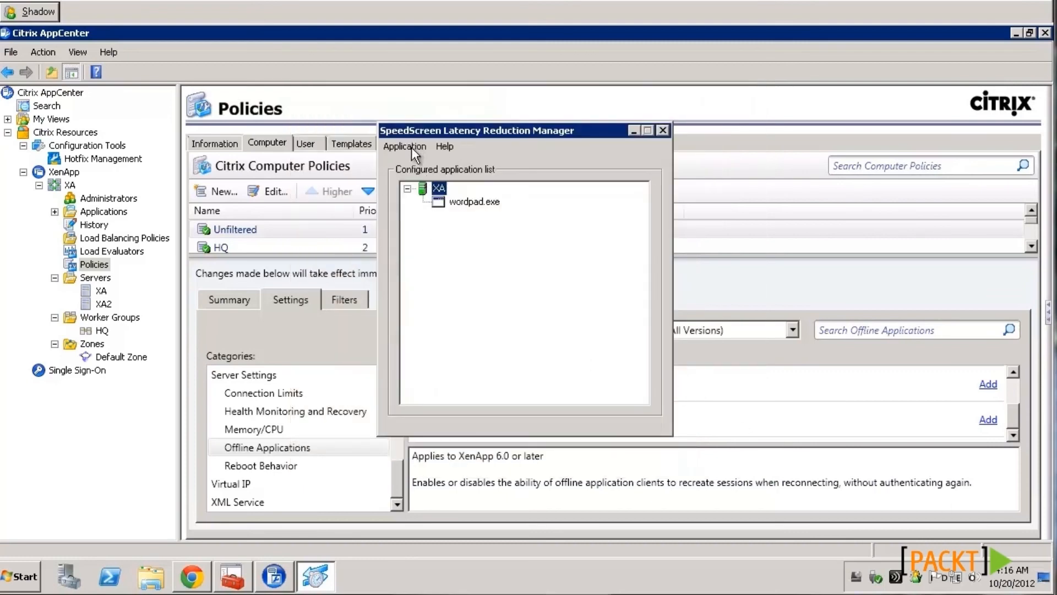
pyautogui.click(411, 147)
pyautogui.click(431, 236)
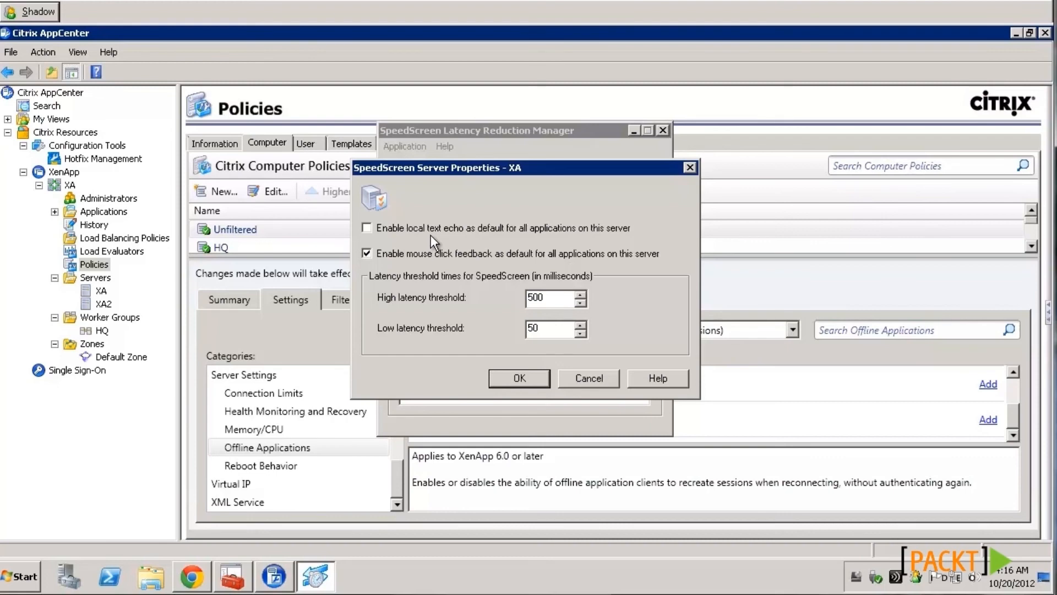
# - Switch to Citrix Web Interface Management and examine the Local Resources session settings of the XenApp web site
pyautogui.click(21, 577)
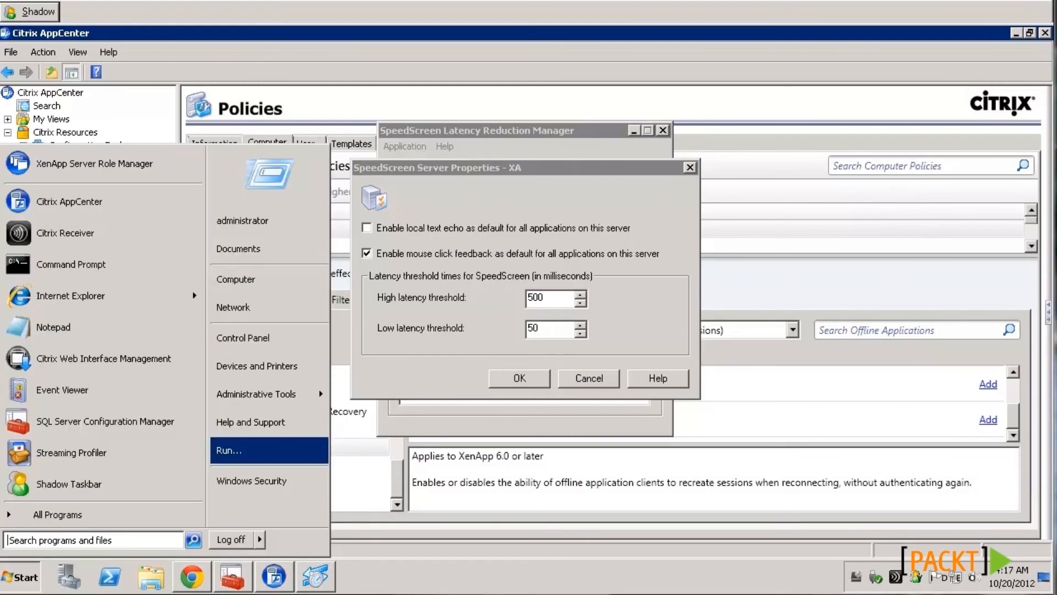
pyautogui.click(93, 368)
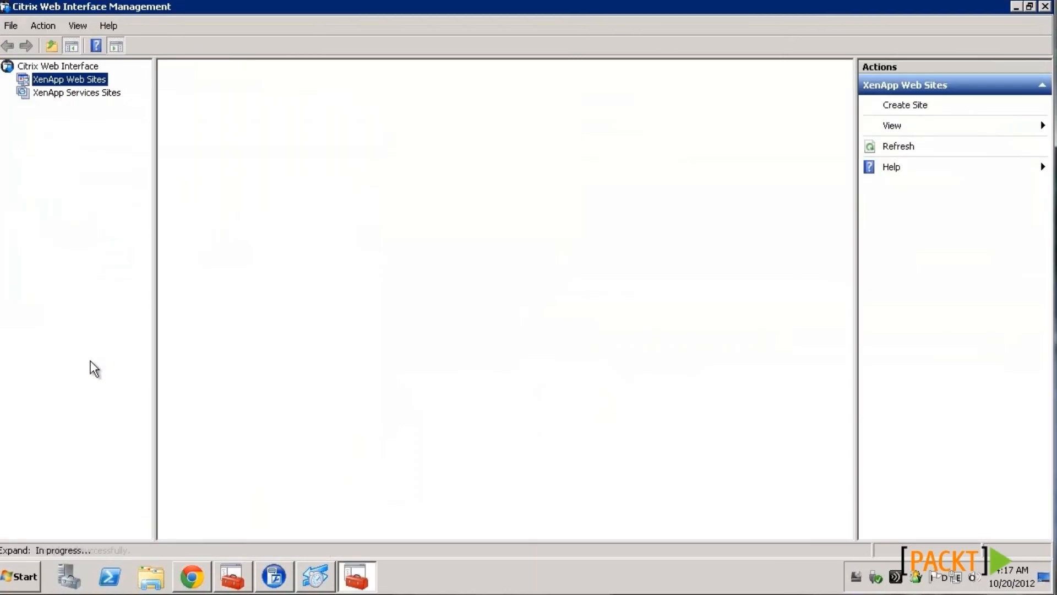
pyautogui.click(341, 109)
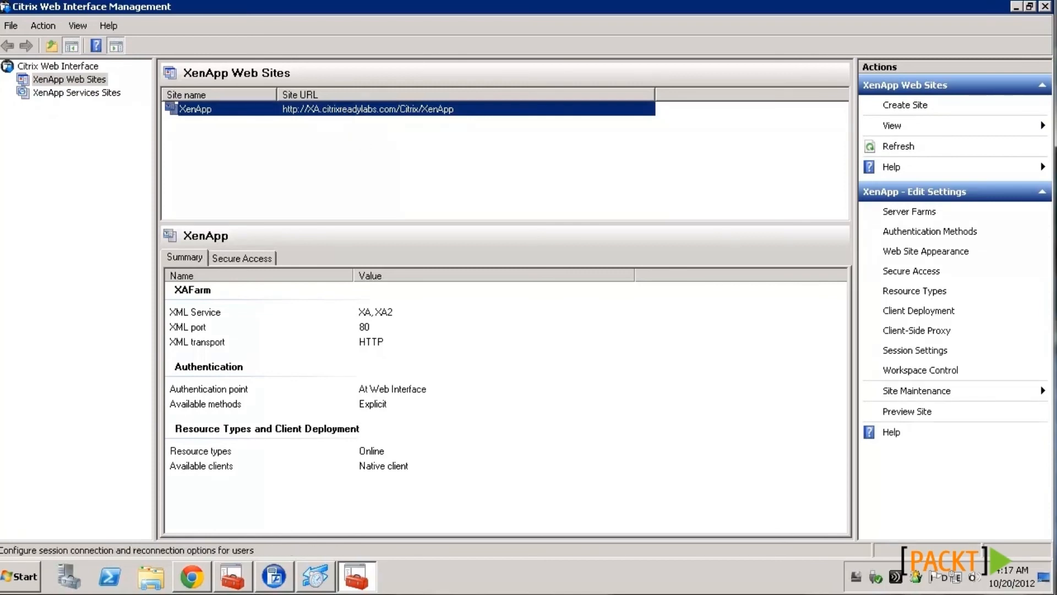
pyautogui.click(918, 350)
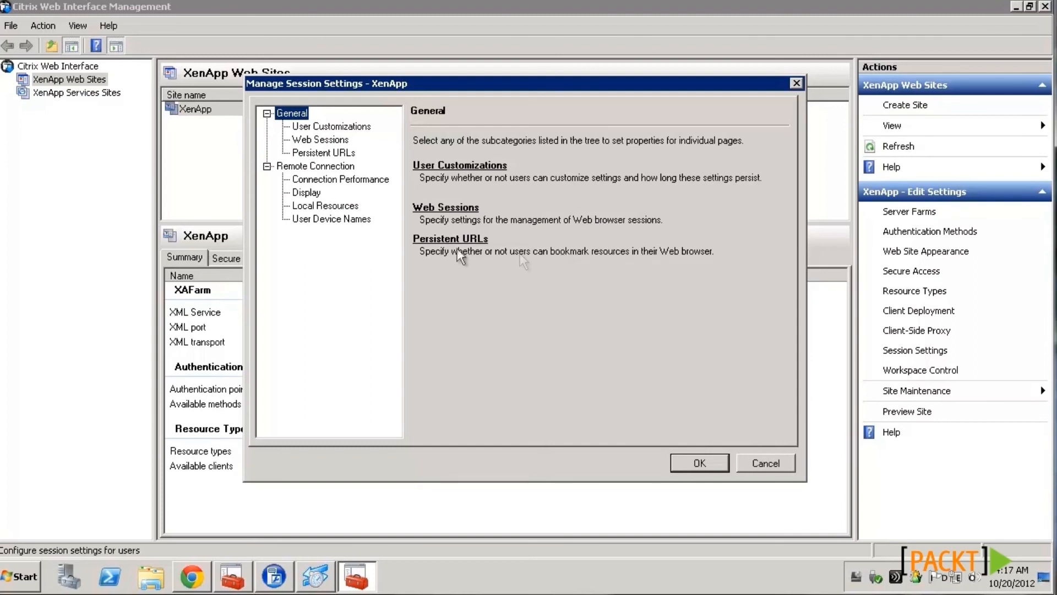
pyautogui.click(350, 208)
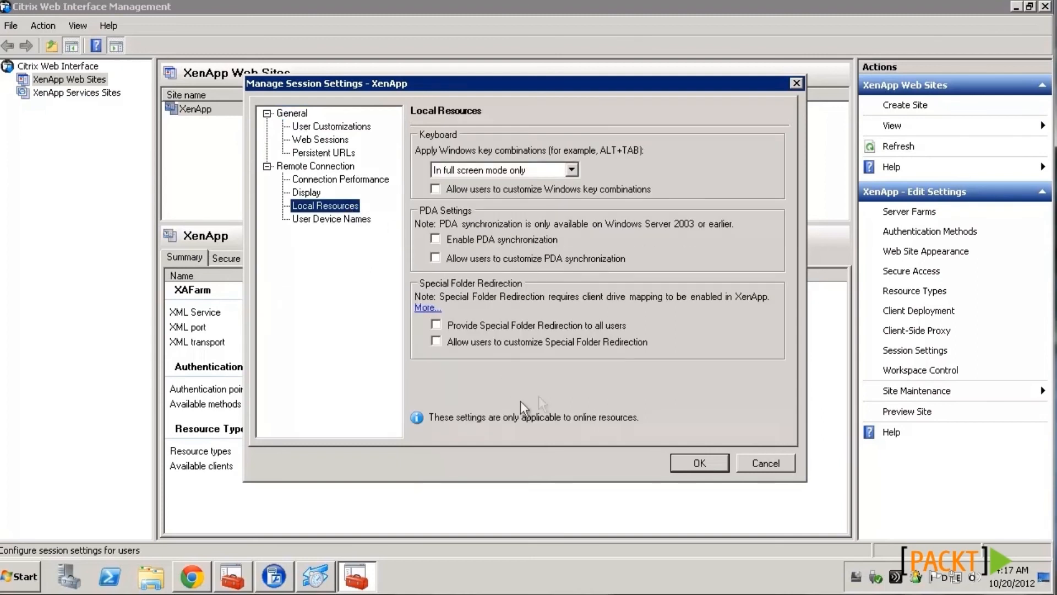
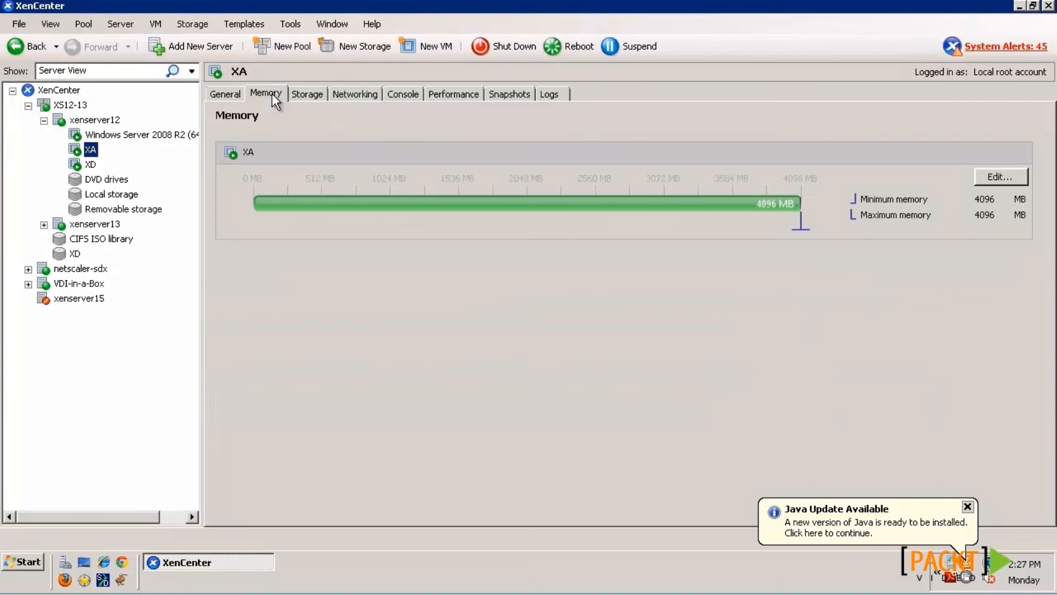
# - Examine the storage, networking and console of the XA virtual machine in XenCenter
pyautogui.click(312, 96)
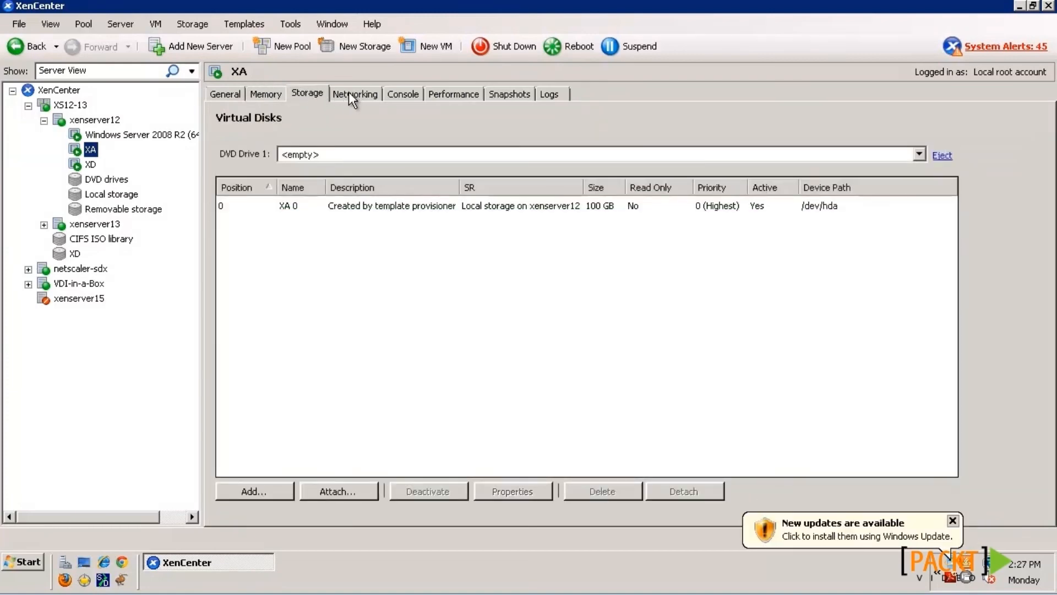
pyautogui.click(351, 91)
pyautogui.click(404, 95)
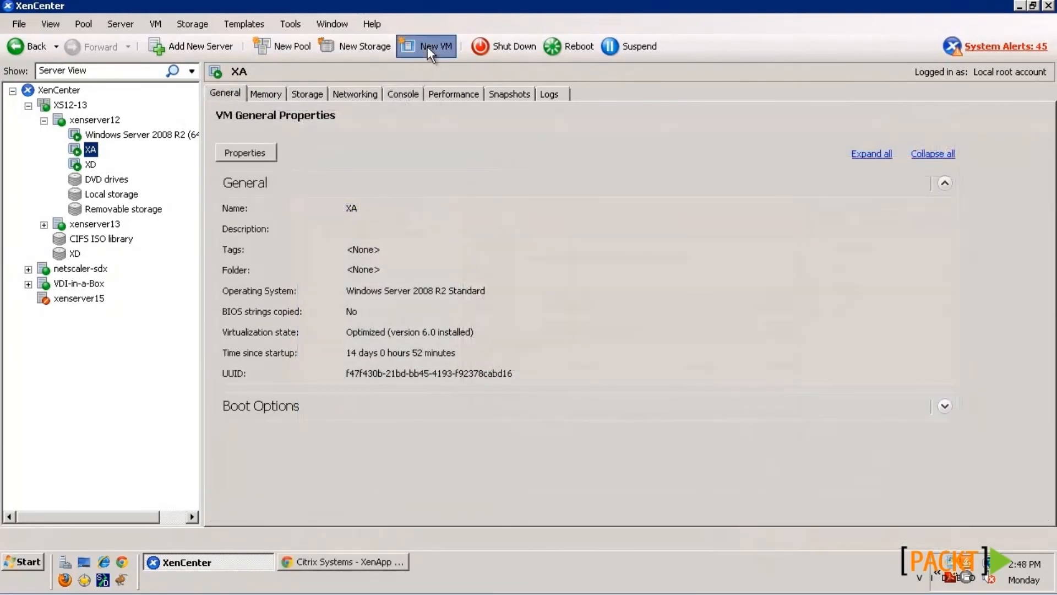
# - Start a new VM named XA3 from the Citrix XenApp on Windows Server 2008 R2 (64-bit) template, keeping the default installation media and home server
pyautogui.click(427, 46)
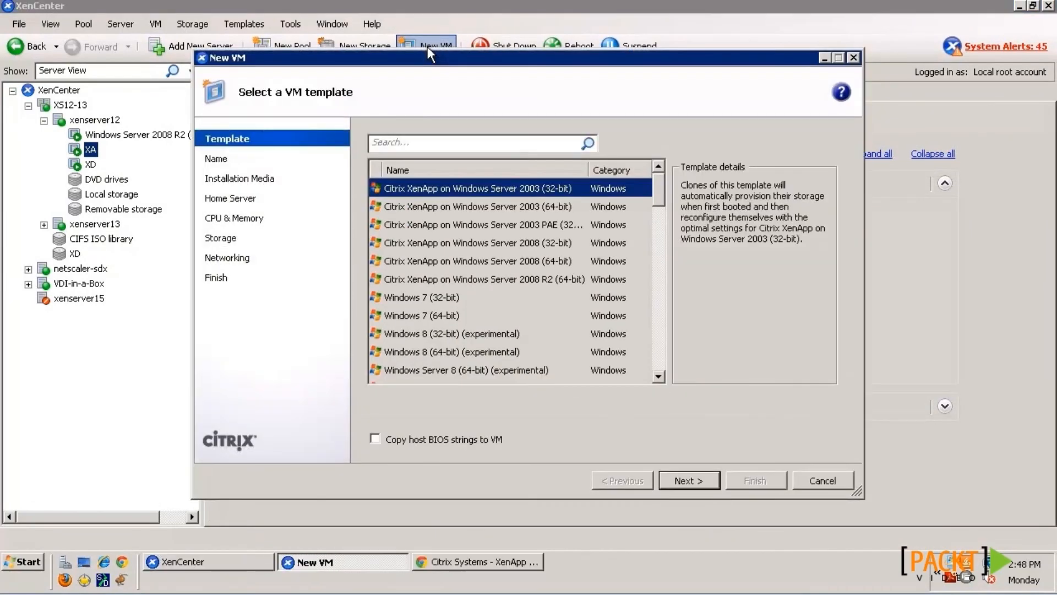
pyautogui.click(543, 280)
pyautogui.click(693, 483)
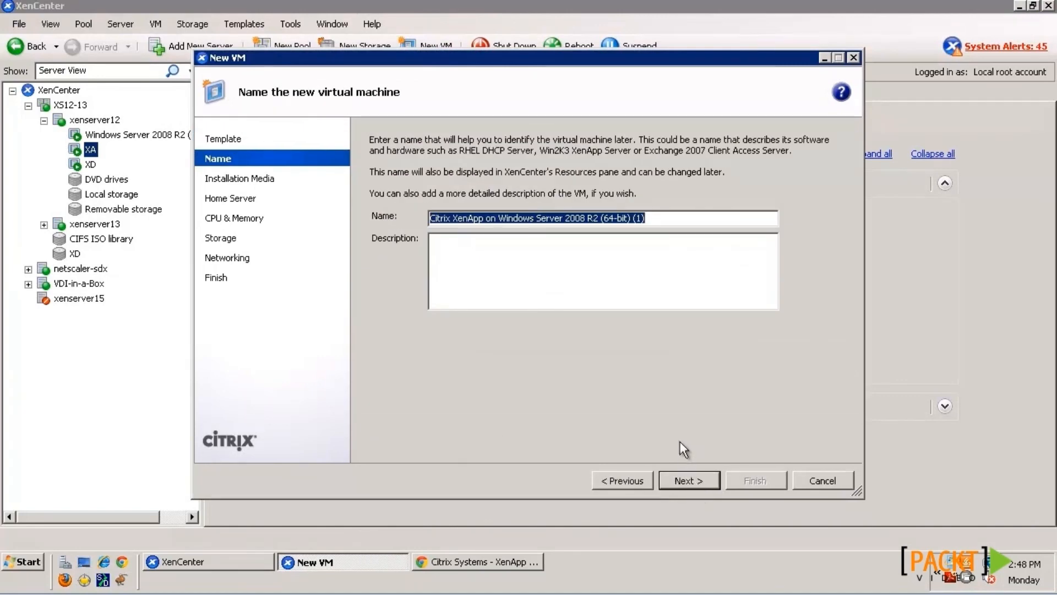
pyautogui.write('XA3')
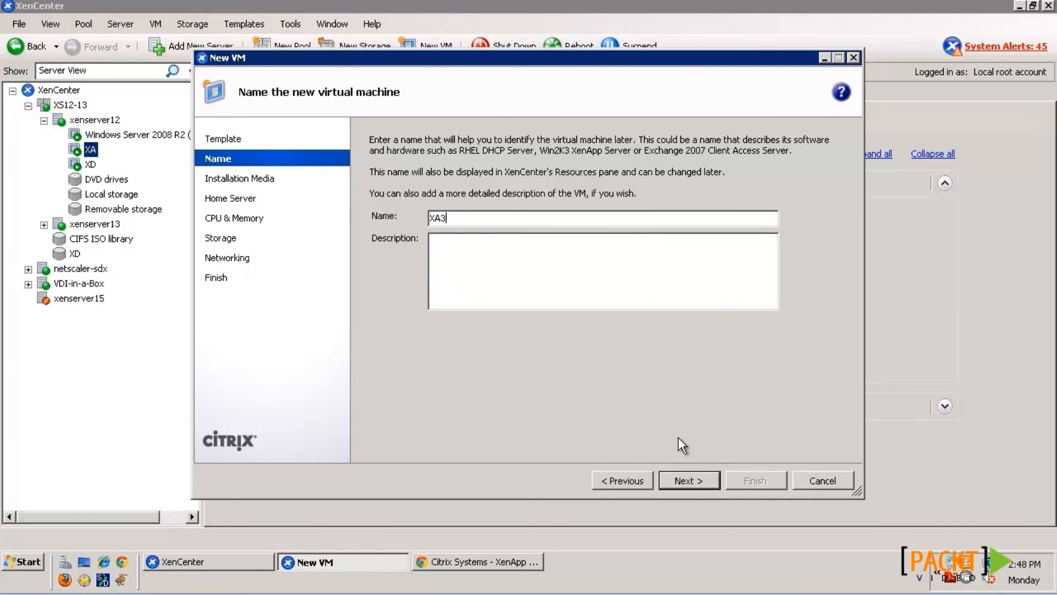
pyautogui.press('Return')
pyautogui.click(689, 481)
pyautogui.click(689, 481)
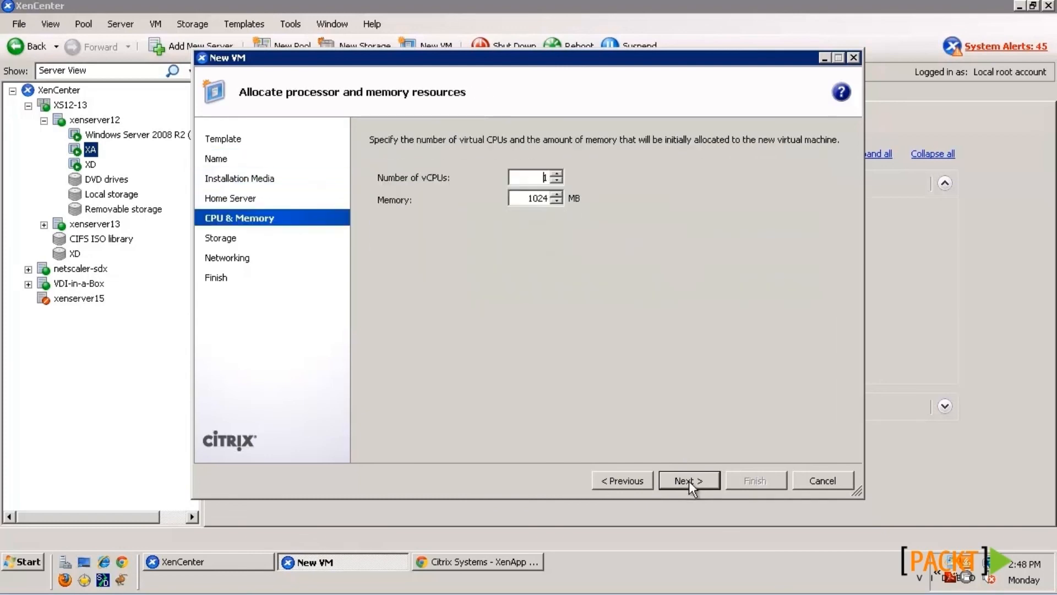
# - Set XA3's virtual disk size to 100 GB and accept the default processor, memory and network interface settings
pyautogui.click(699, 477)
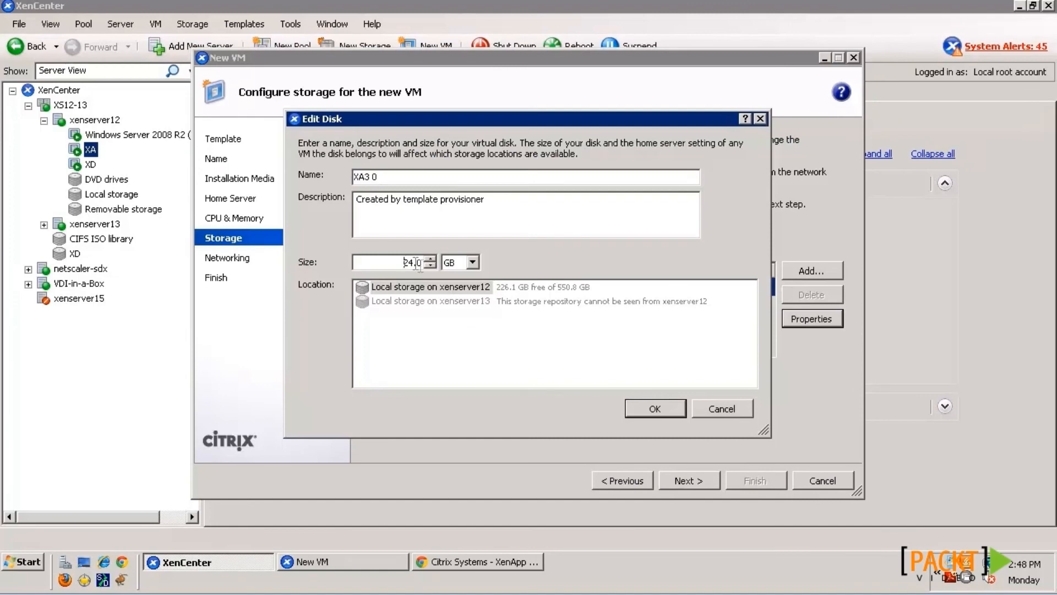
pyautogui.moveTo(402, 262); pyautogui.dragTo(443, 266)
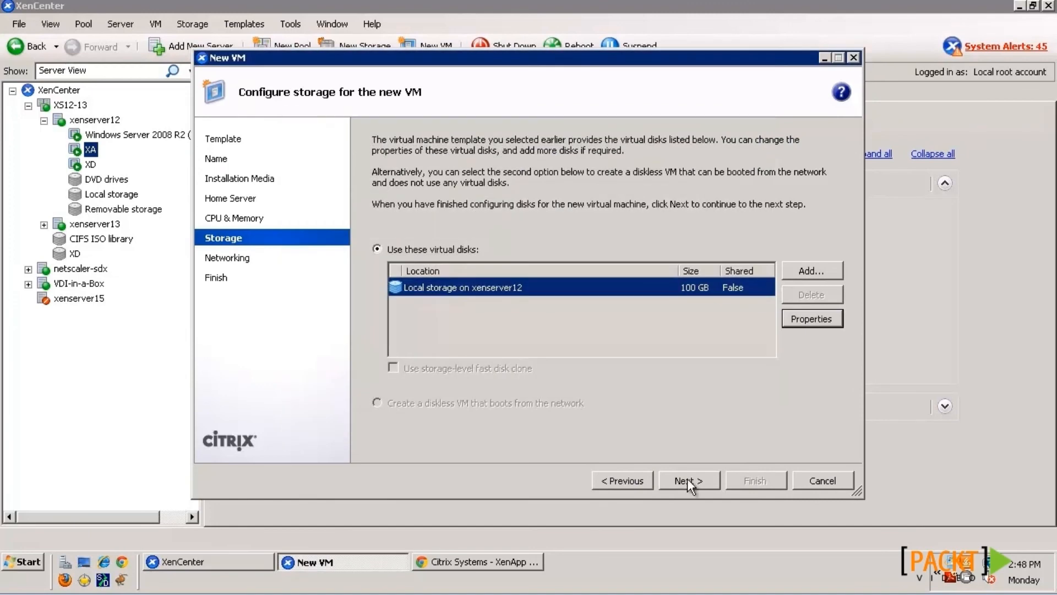
pyautogui.click(687, 478)
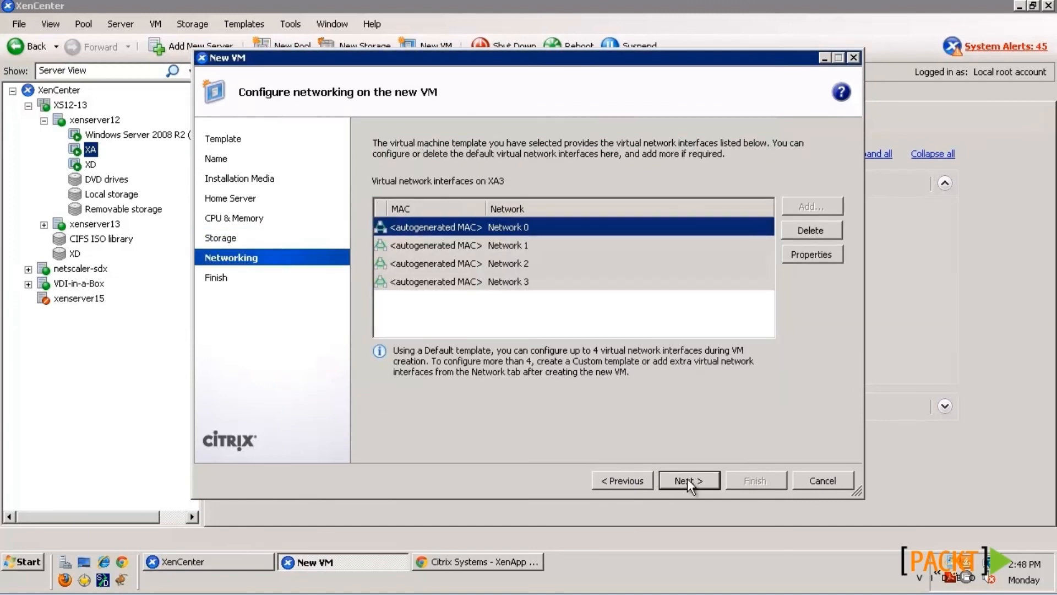
pyautogui.click(695, 481)
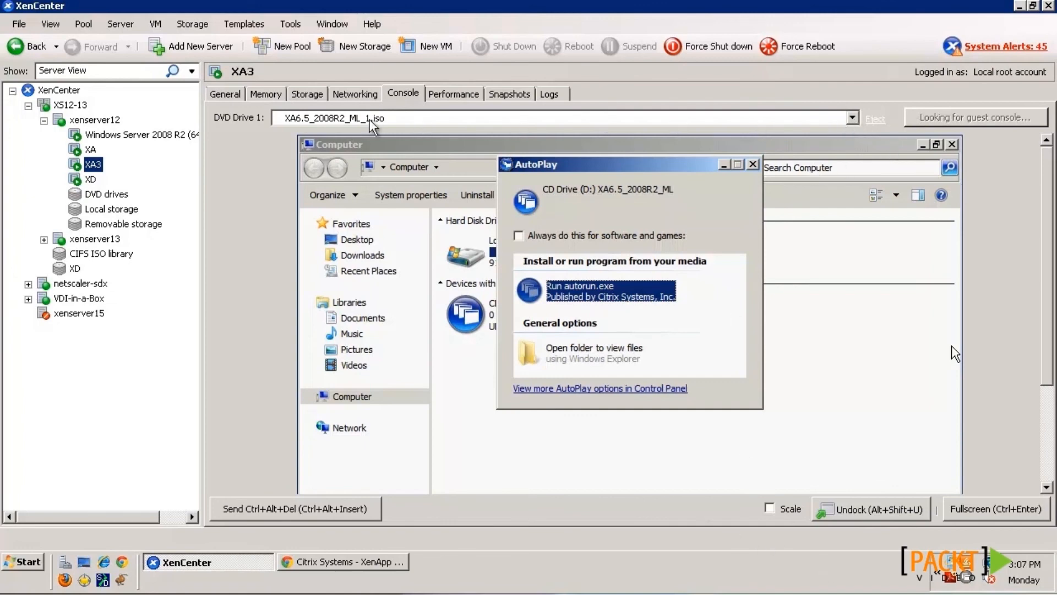
# - Run autorun.exe from the XA6.5_2008R2_ML installation media inside the XA3 virtual machine
pyautogui.click(584, 293)
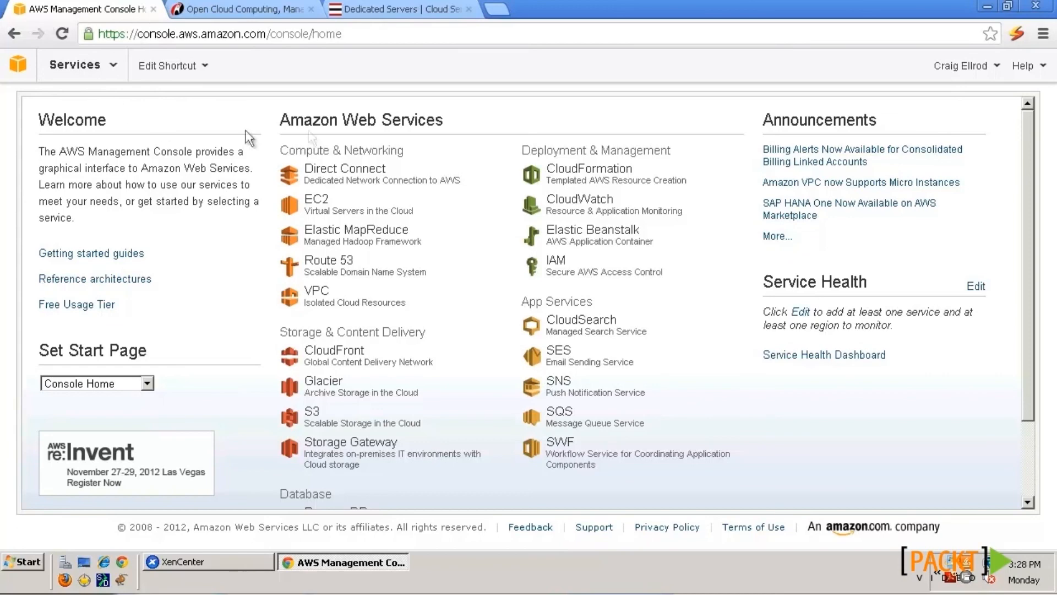
# - Switch from the AWS console to the Rackspace and SoftLayer sites to view them, dismissing SoftLayer's chat offer
pyautogui.click(234, 12)
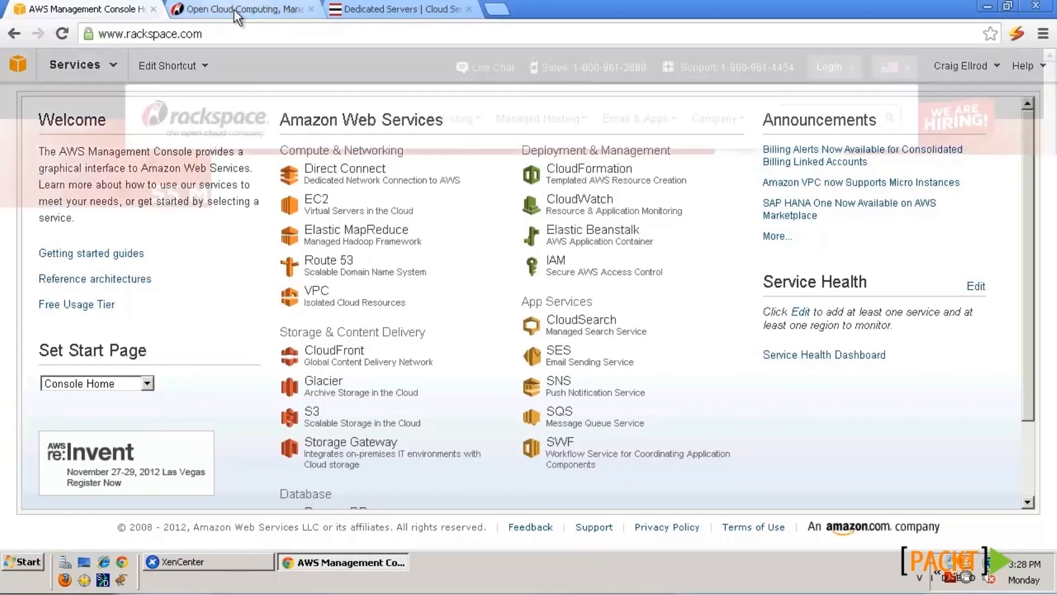
pyautogui.click(368, 14)
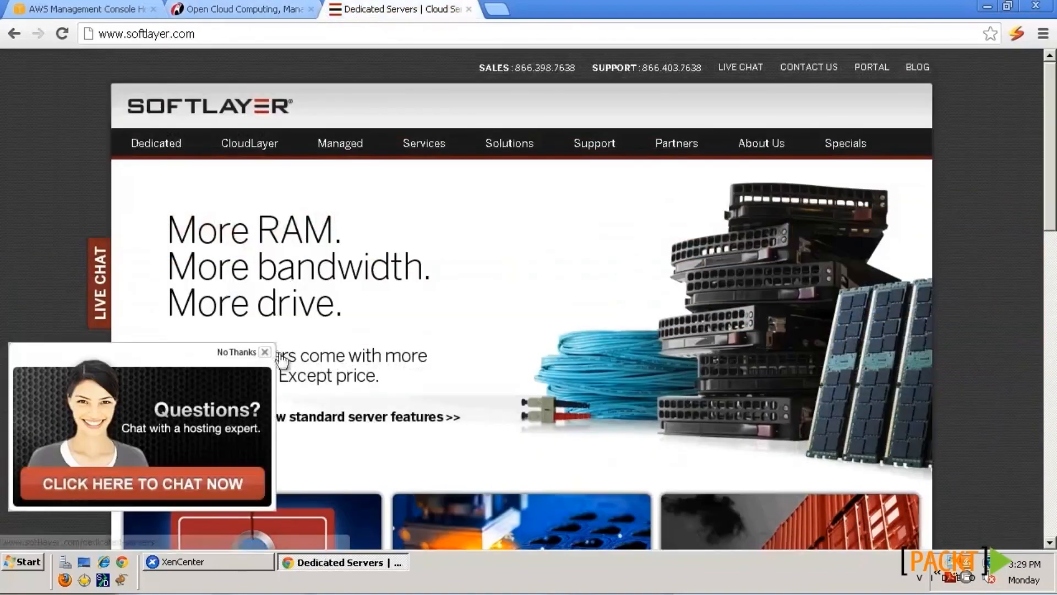
pyautogui.click(263, 351)
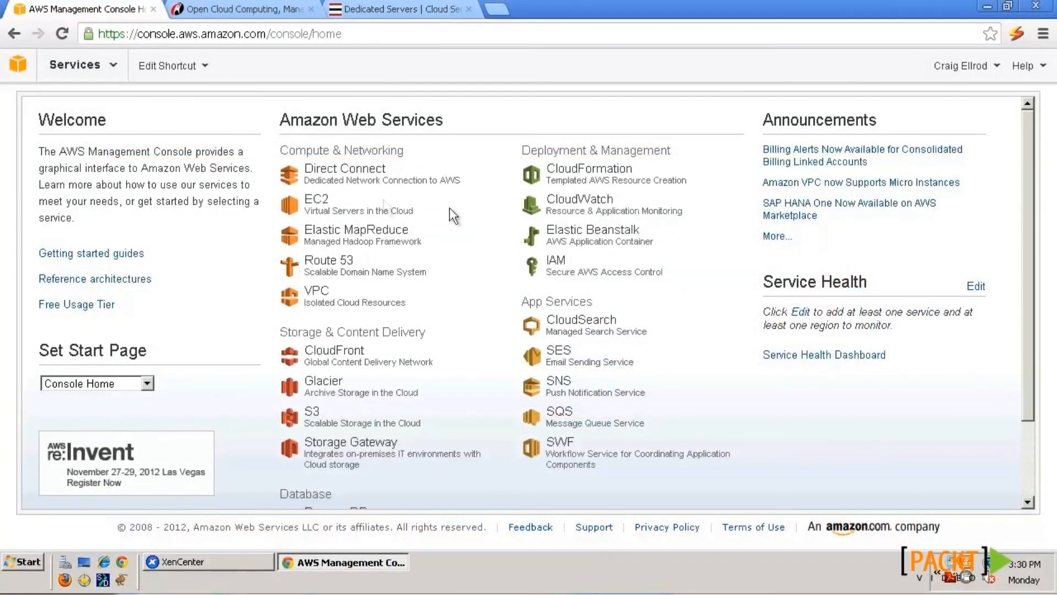
# - In EC2, filter the machine images to Amazon Images matching 2008R2 and select Windows-2008R2-SP1-English-Base-v101
pyautogui.click(312, 202)
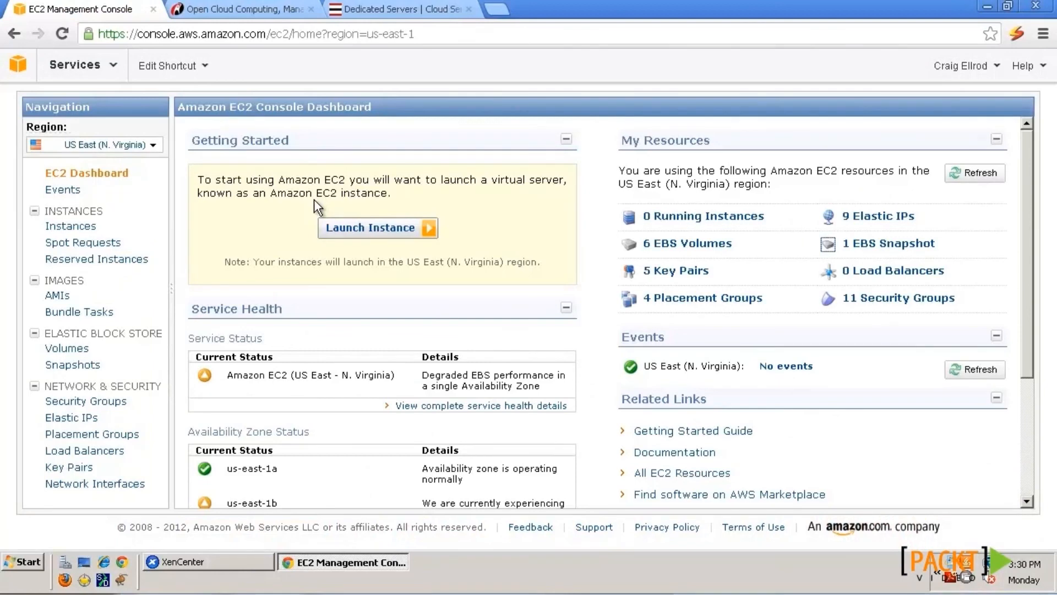
pyautogui.click(59, 297)
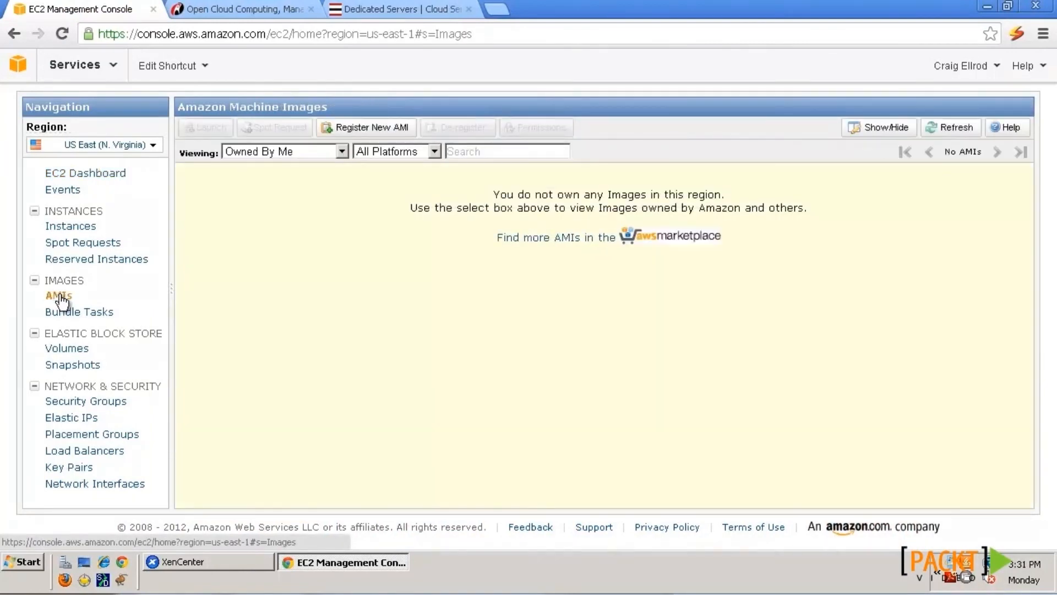
pyautogui.click(342, 151)
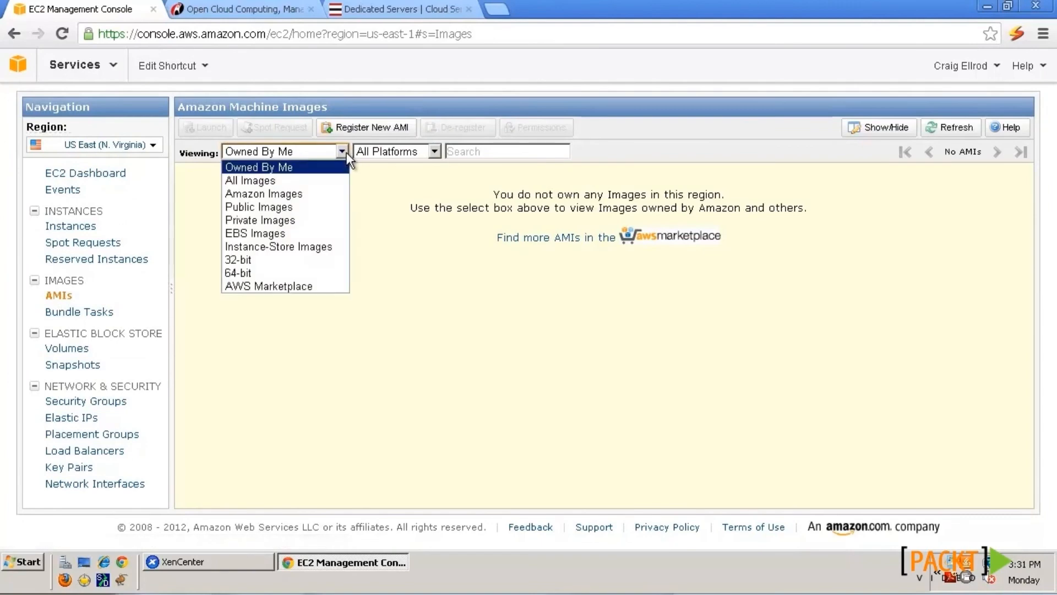
pyautogui.click(303, 194)
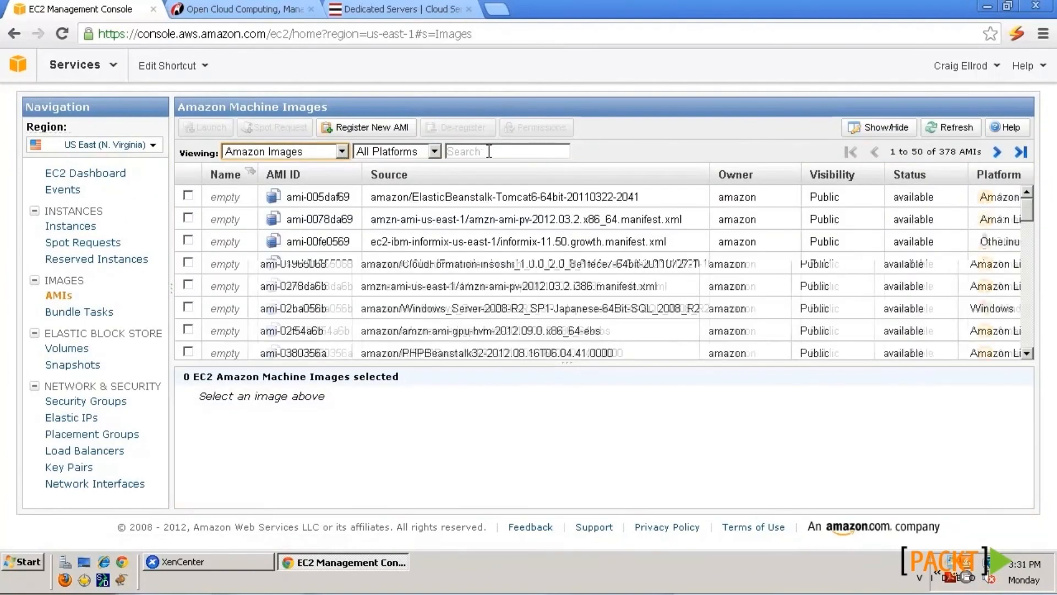
pyautogui.write('2008R2')
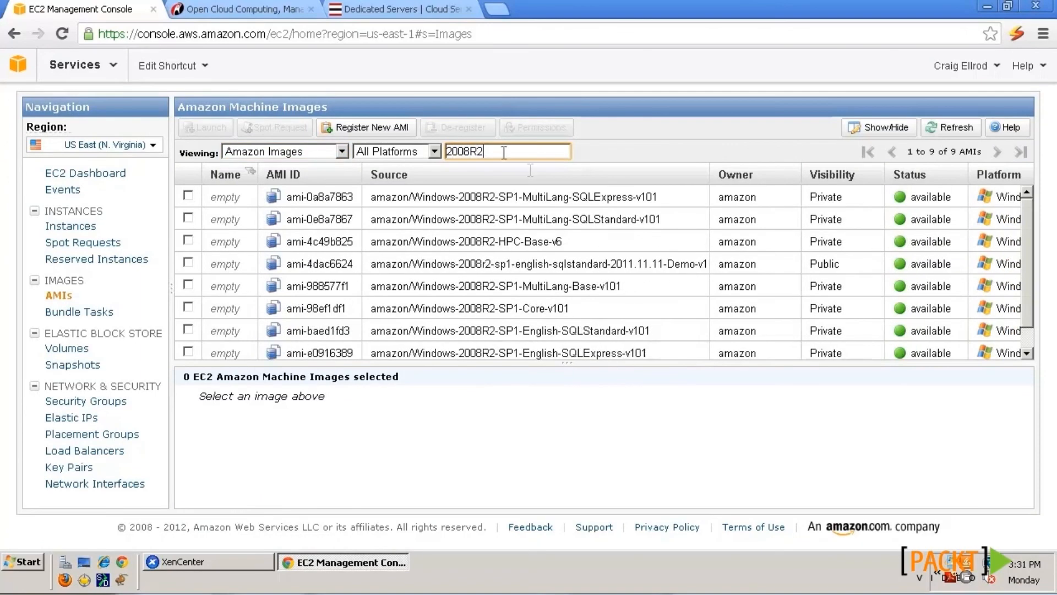
pyautogui.click(1032, 337)
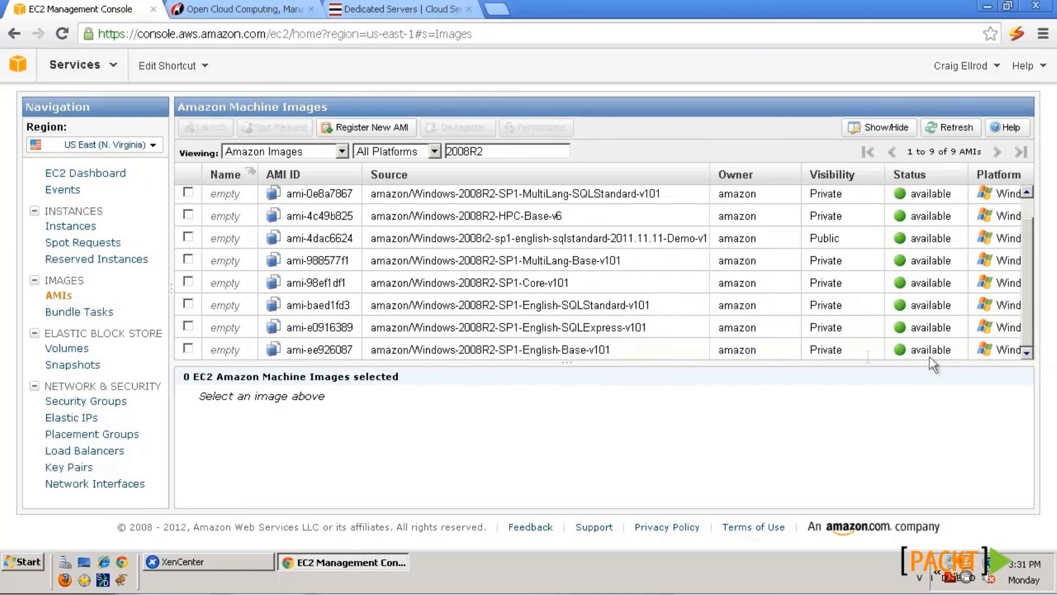
pyautogui.click(562, 357)
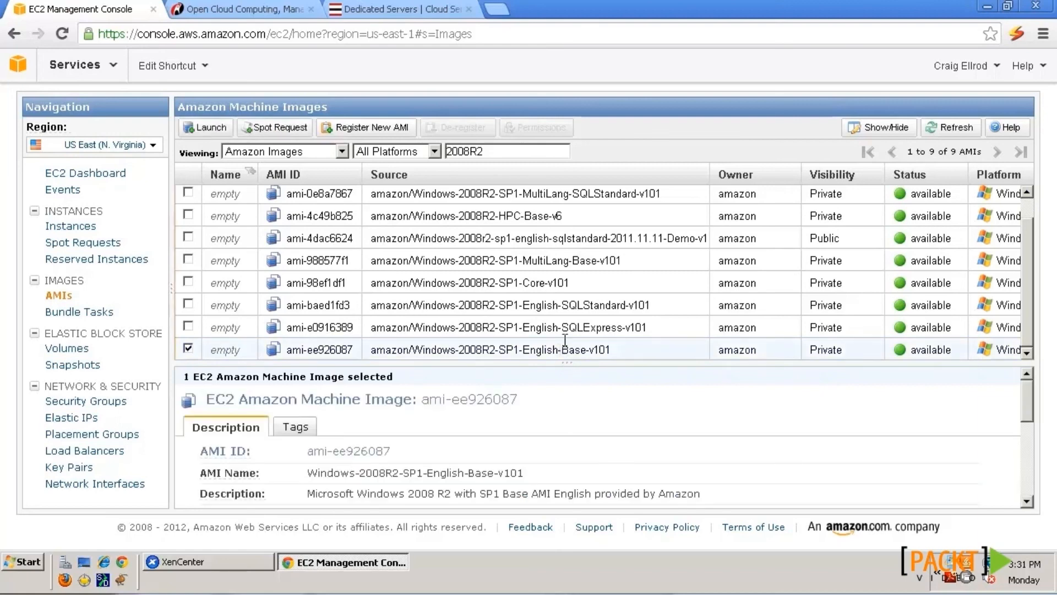
# - Launch one Medium (m1.medium) instance from the selected image, accepting the default advanced options, storage, key pair and default security group
pyautogui.click(207, 128)
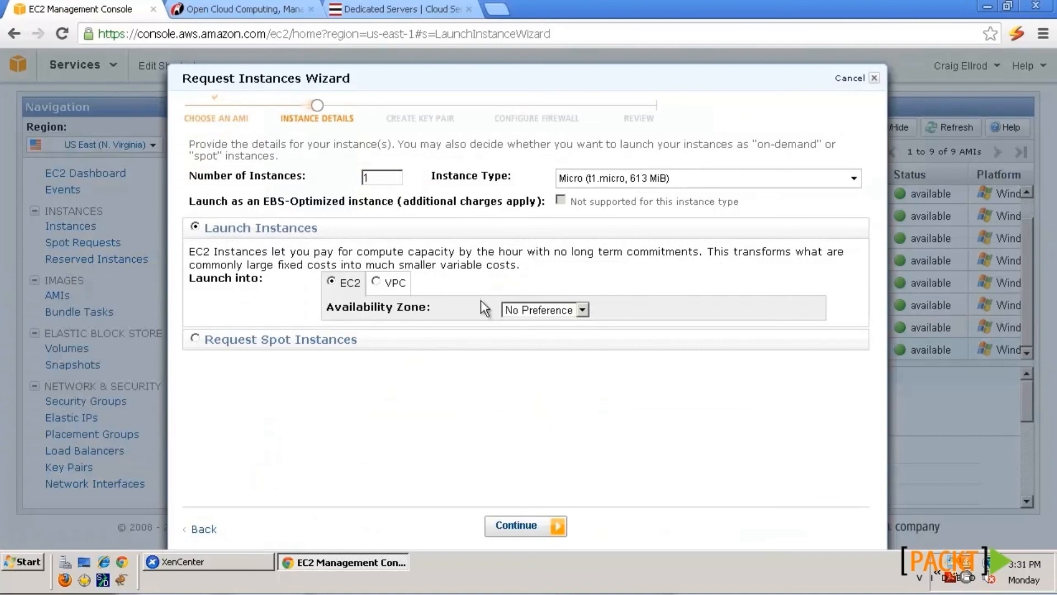
pyautogui.click(737, 184)
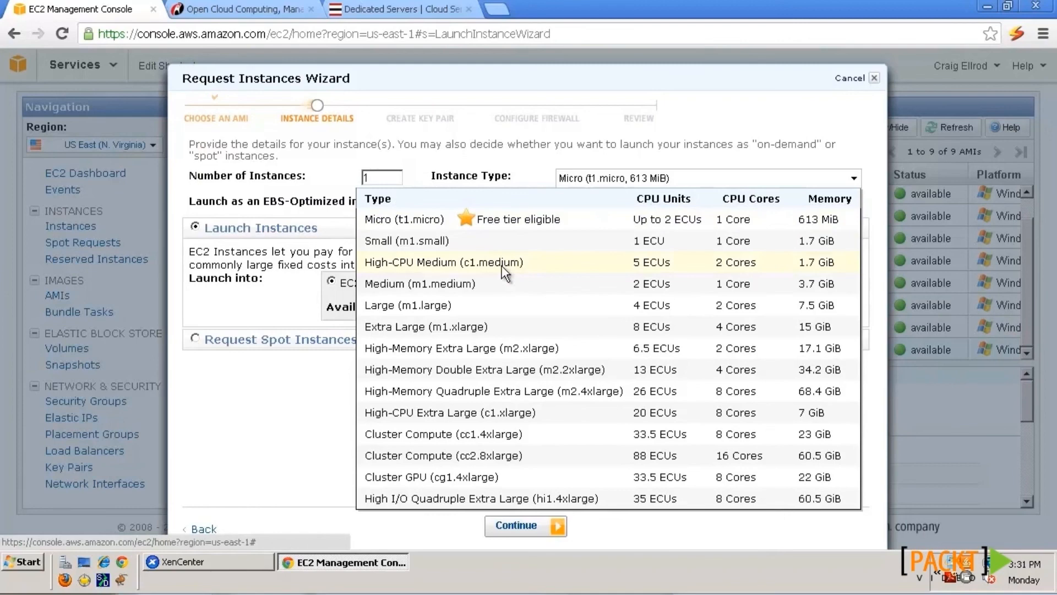
pyautogui.click(473, 283)
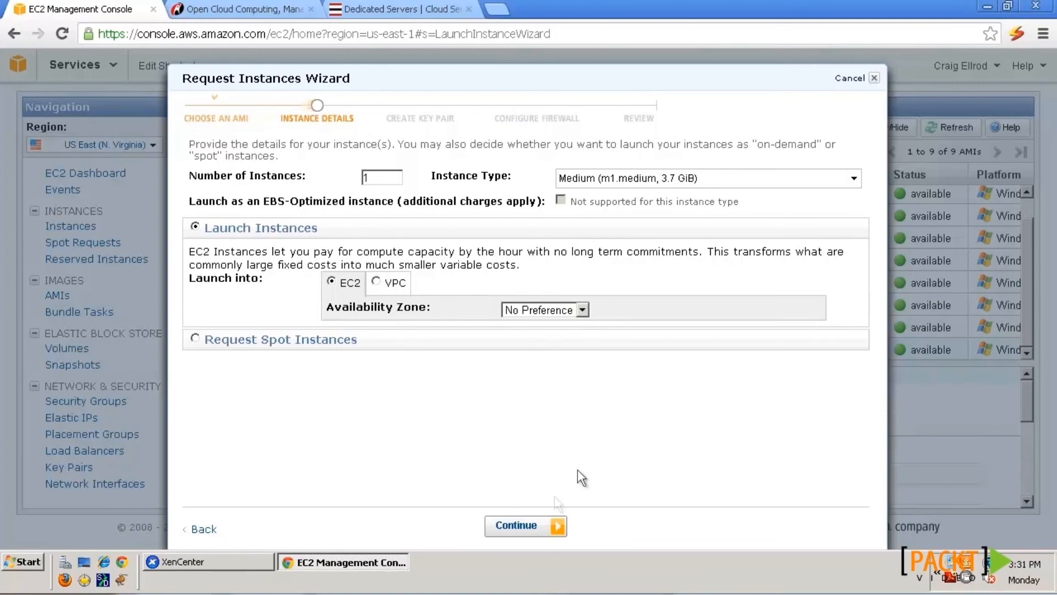
pyautogui.click(533, 532)
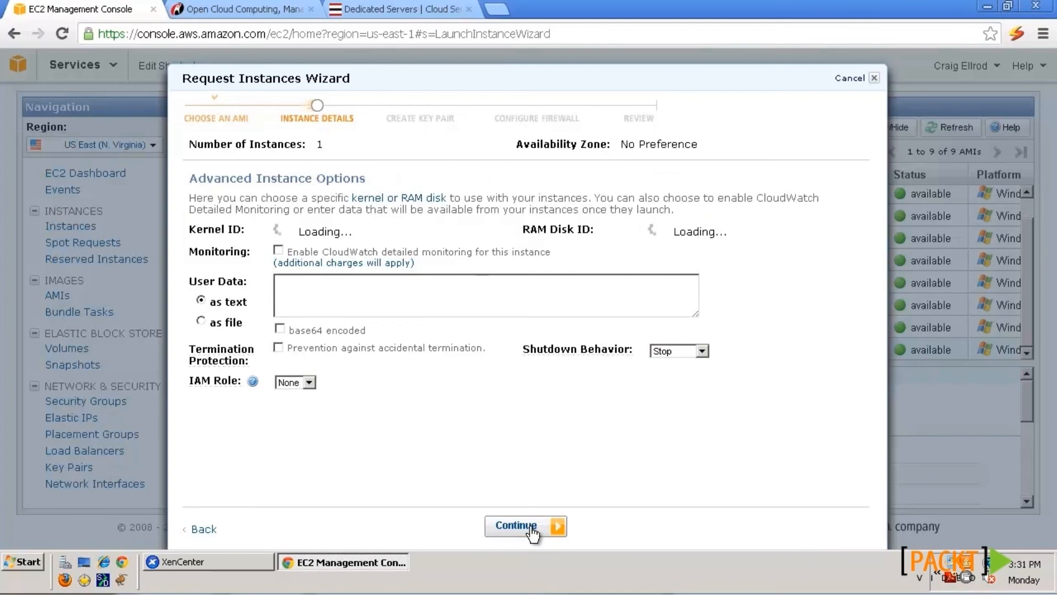
pyautogui.click(533, 532)
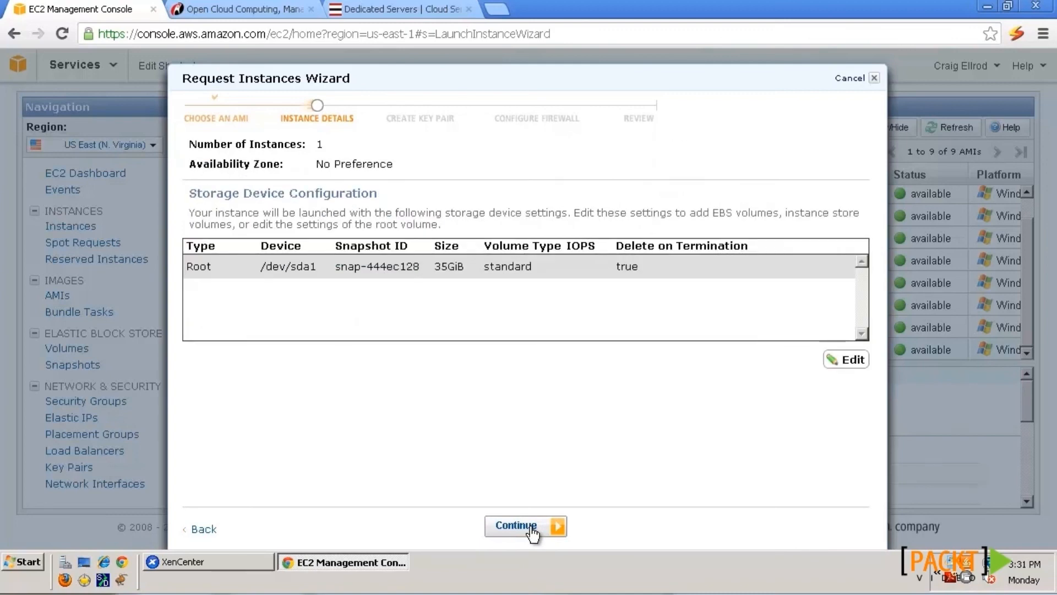
pyautogui.click(533, 532)
pyautogui.click(546, 530)
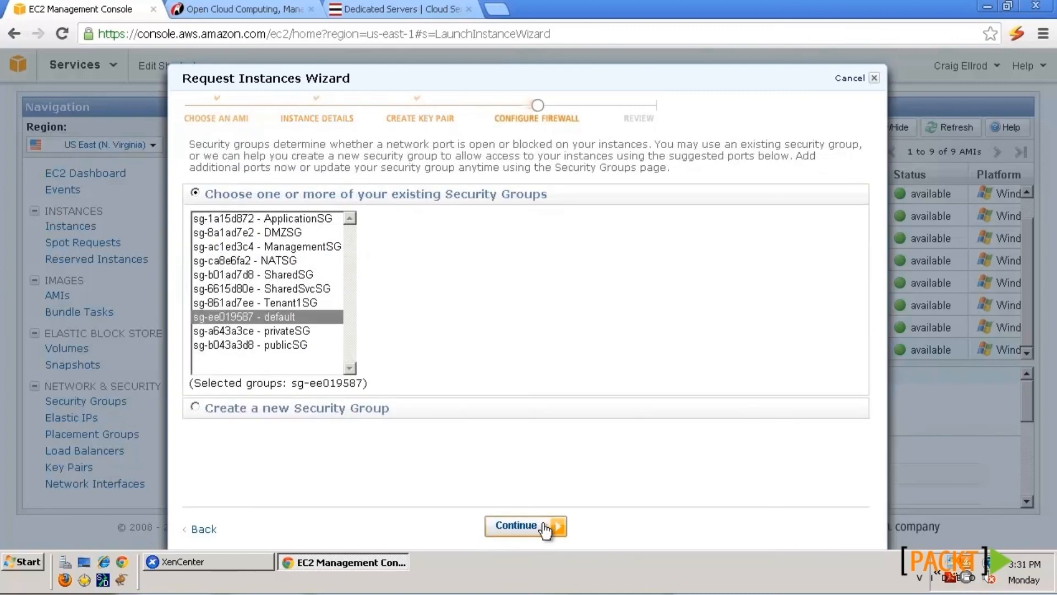
pyautogui.click(545, 530)
pyautogui.click(545, 527)
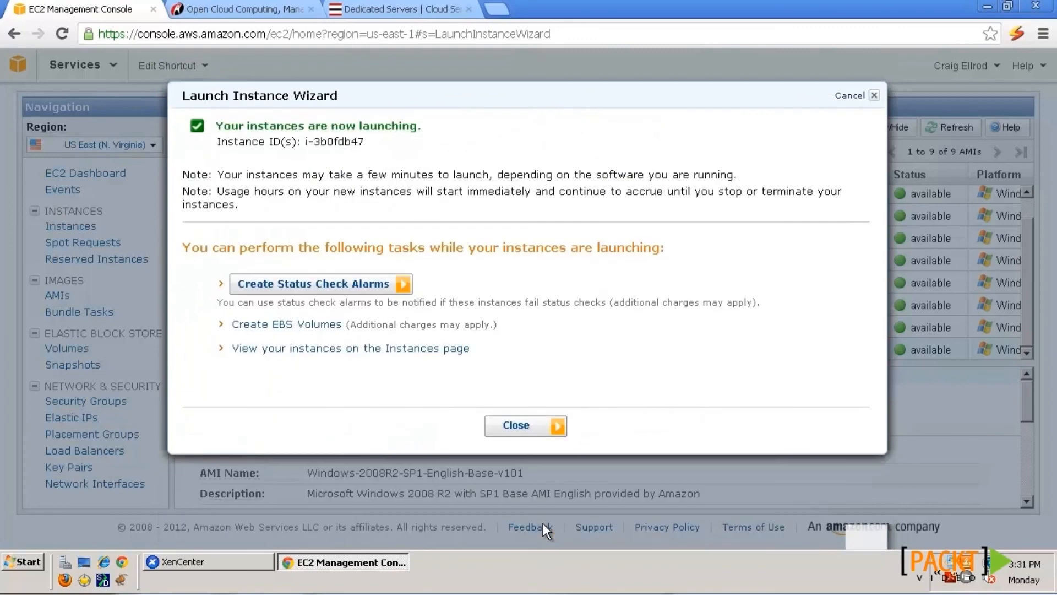
pyautogui.click(520, 428)
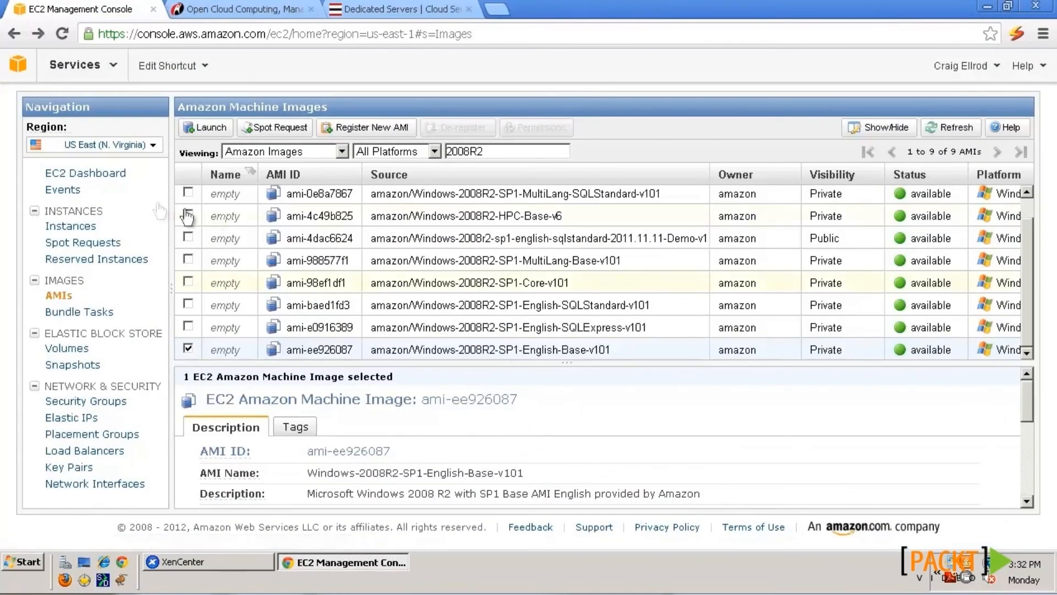
# - Decrypt the new instance's Windows administrator password by pasting the private key, and connect to 107.22.5.130 through Remote Desktop
pyautogui.click(99, 175)
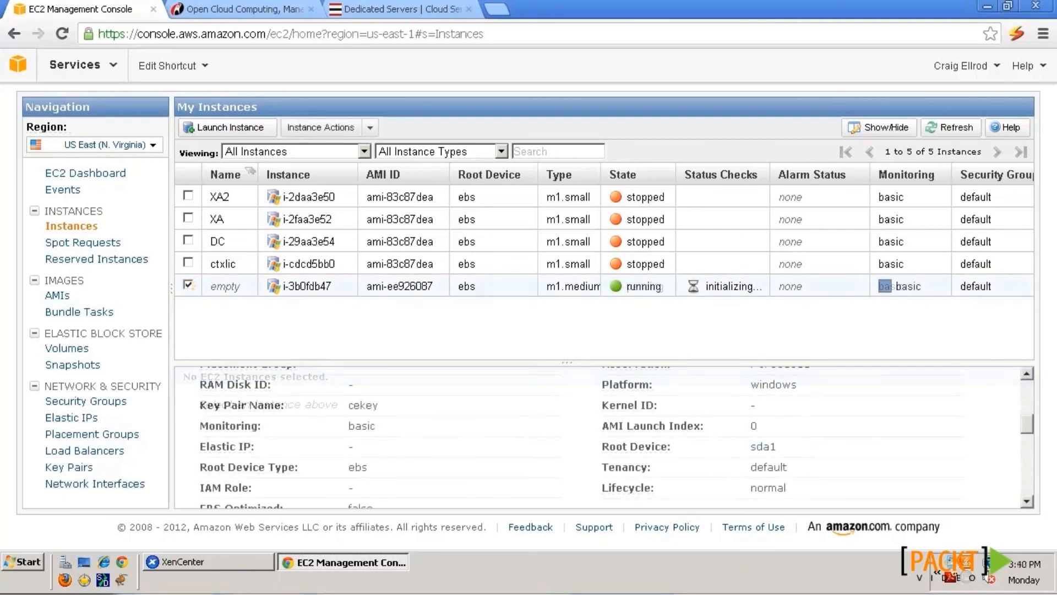
pyautogui.rightClick(588, 292)
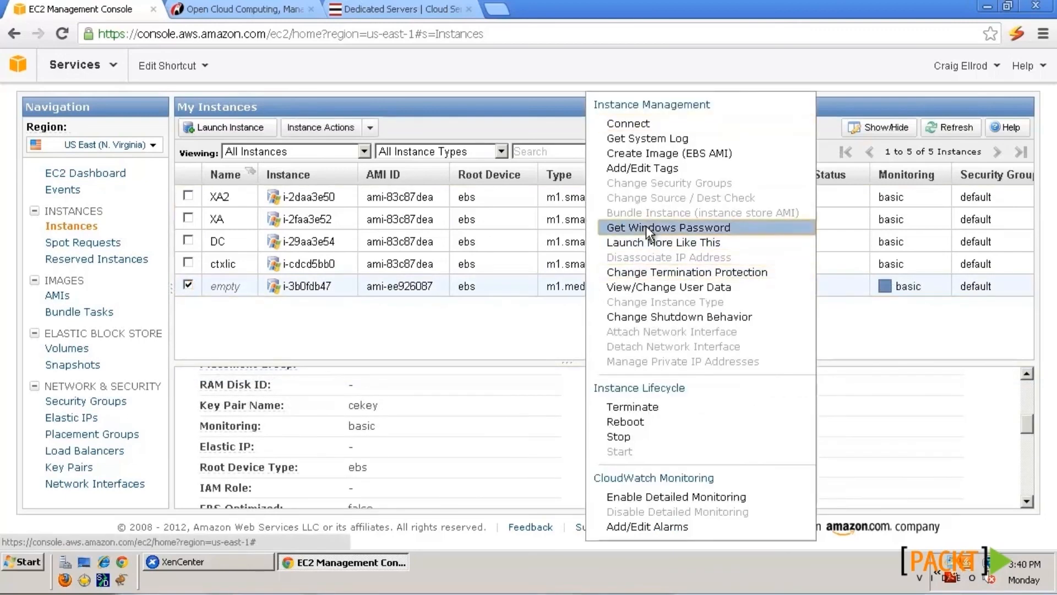
pyautogui.click(678, 227)
pyautogui.hotkey('ctrl', 'v')
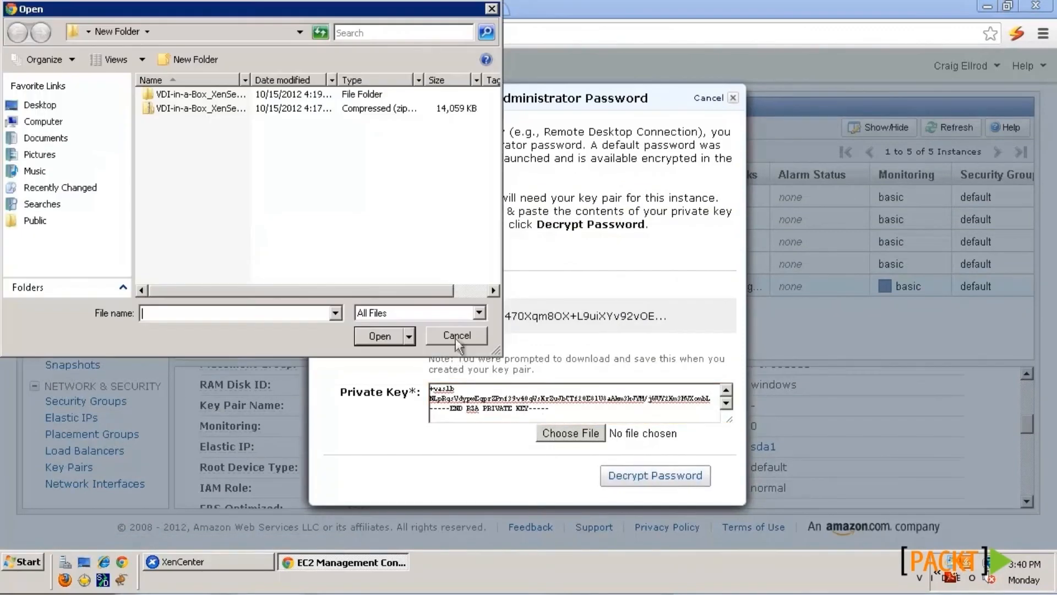
pyautogui.click(453, 335)
pyautogui.click(653, 483)
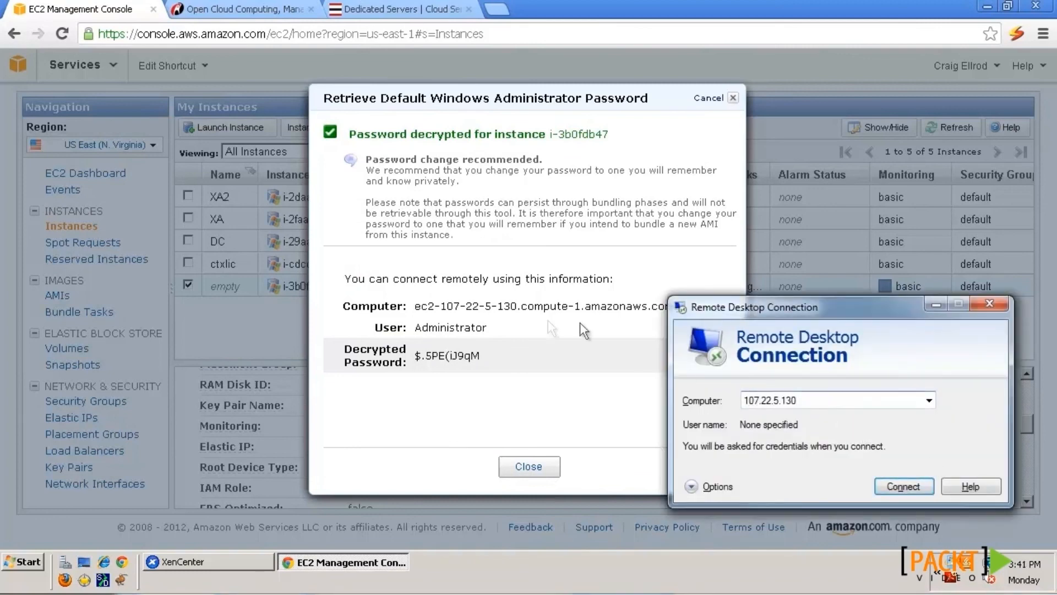
pyautogui.click(903, 489)
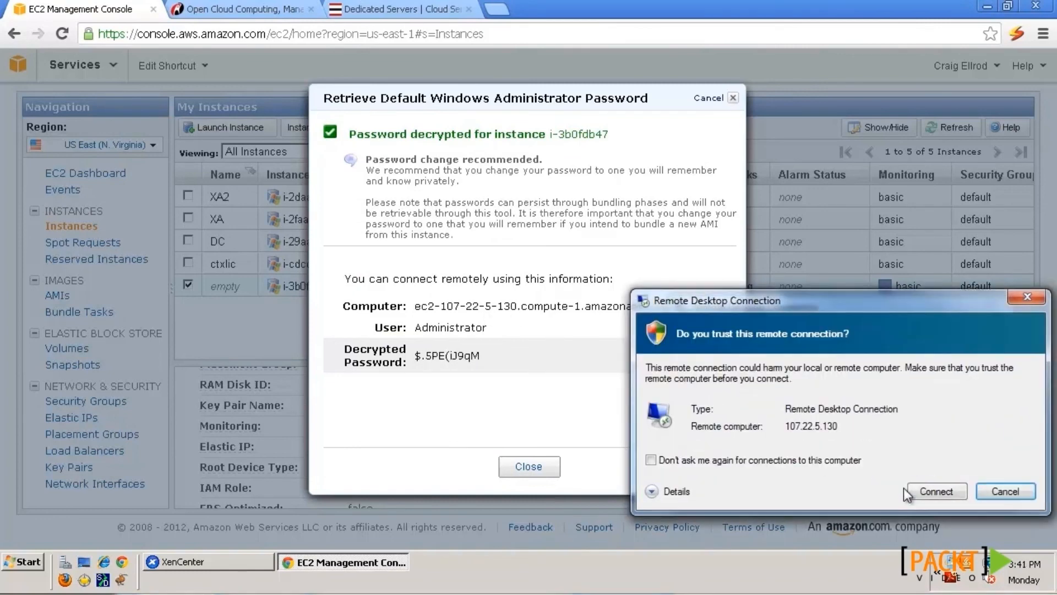
pyautogui.click(911, 489)
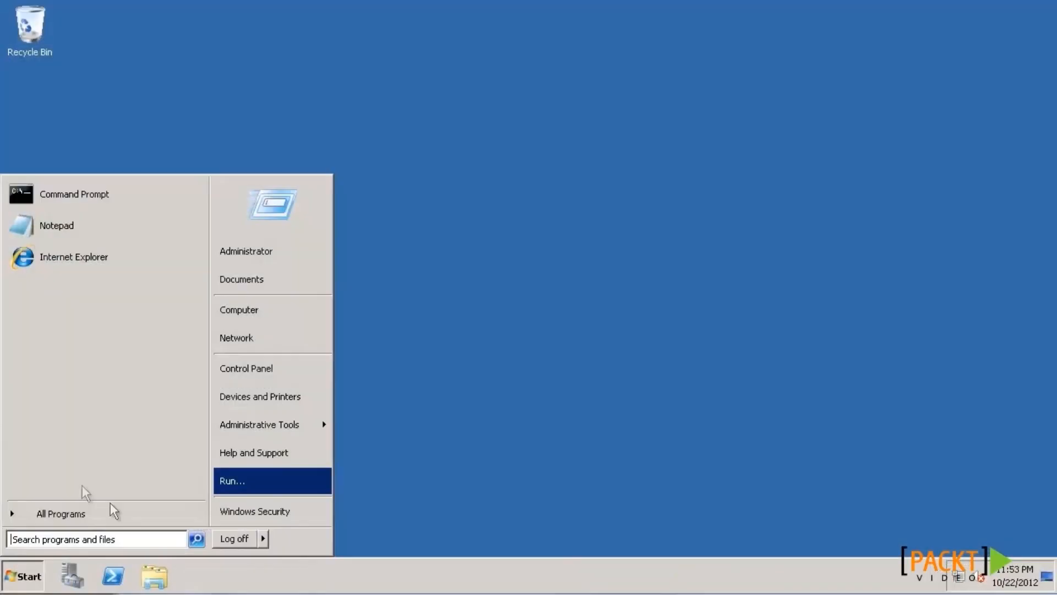
# - On the remote instance, turn off the SetPassword feature after sysprep in Ec2 Service Properties and apply the change
pyautogui.click(62, 512)
pyautogui.click(114, 188)
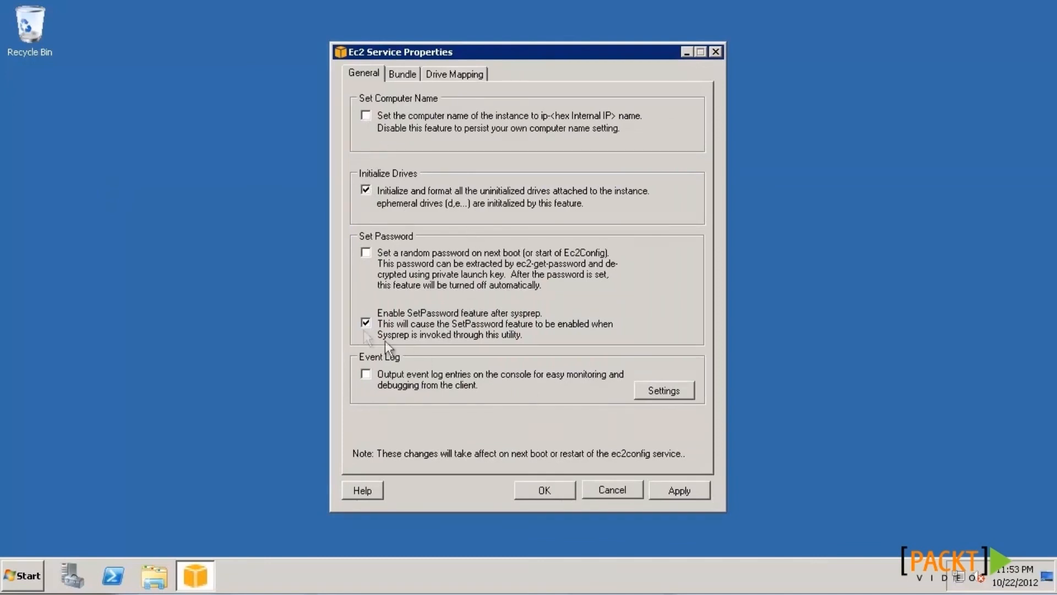
pyautogui.click(366, 323)
pyautogui.click(681, 490)
pyautogui.click(545, 490)
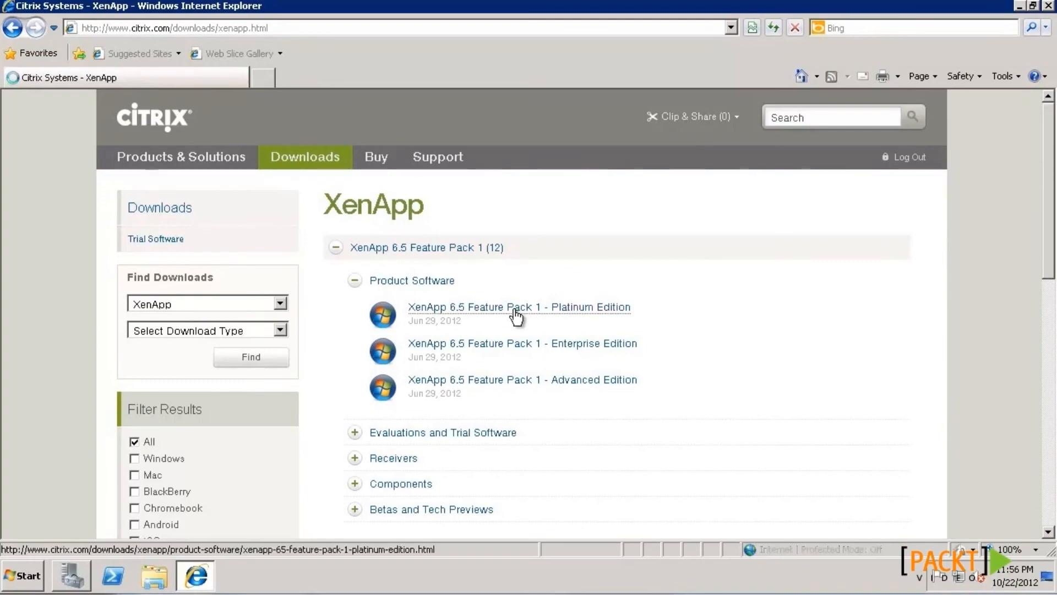
# - Open the XenApp 6.5 Feature Pack 1 - Platinum Edition download page and download the Virtual CloneDrive installer from SlySoft
pyautogui.click(510, 308)
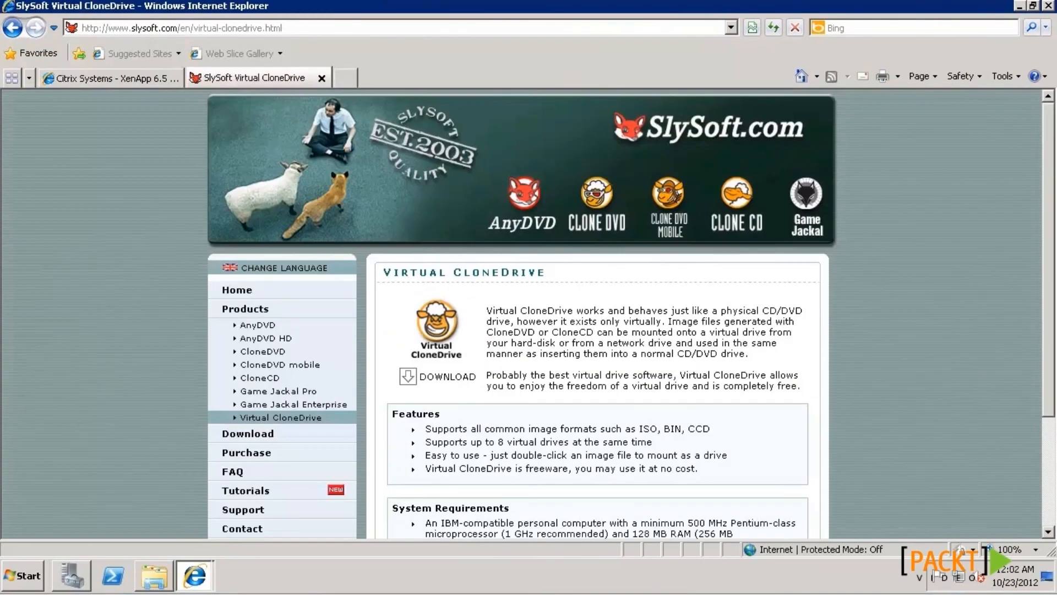
pyautogui.click(445, 378)
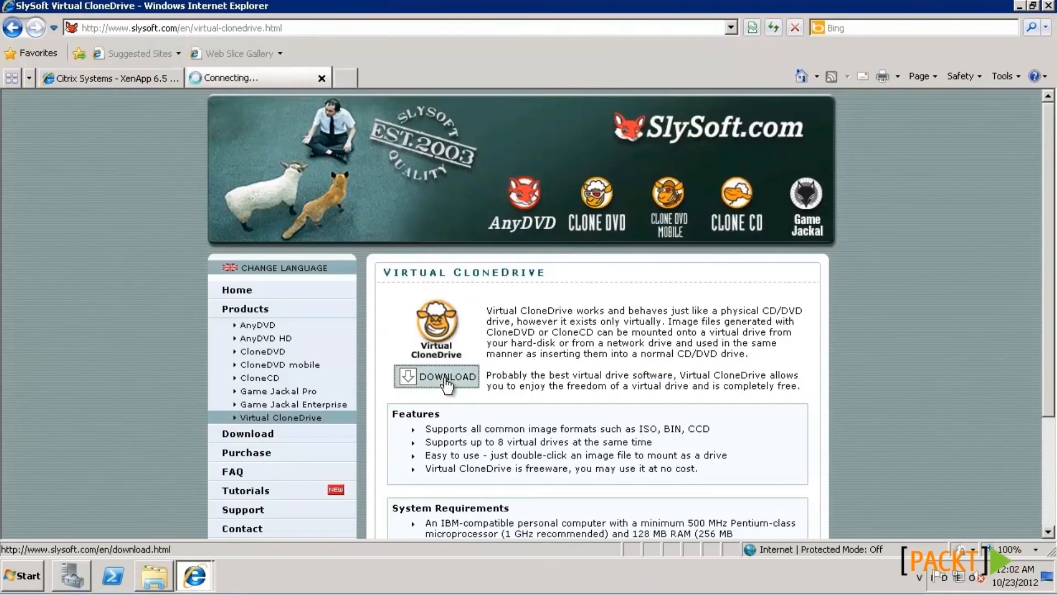
pyautogui.scroll(-5, 485, 386)
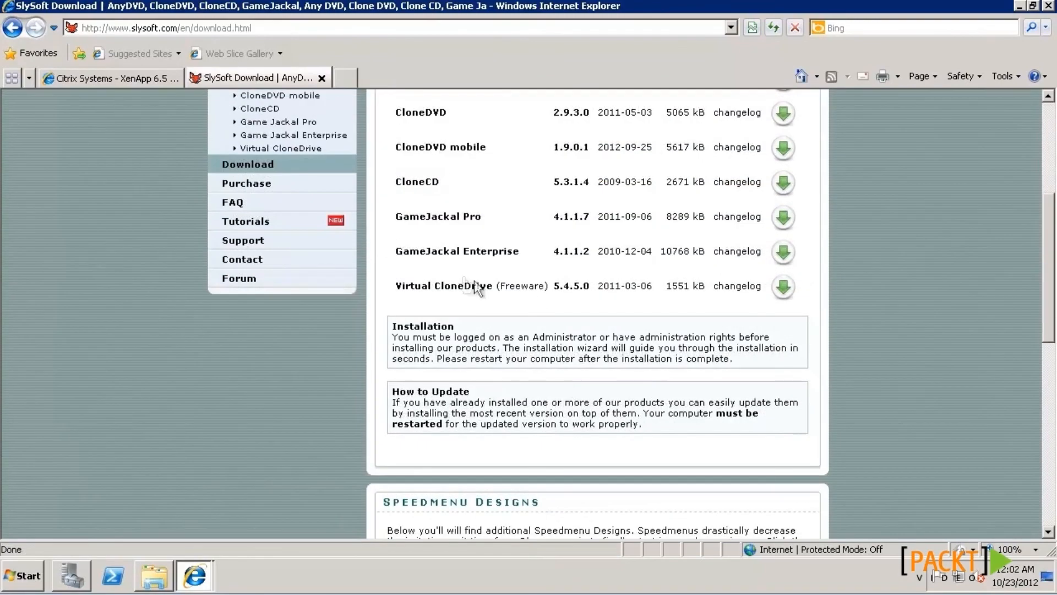
pyautogui.click(783, 287)
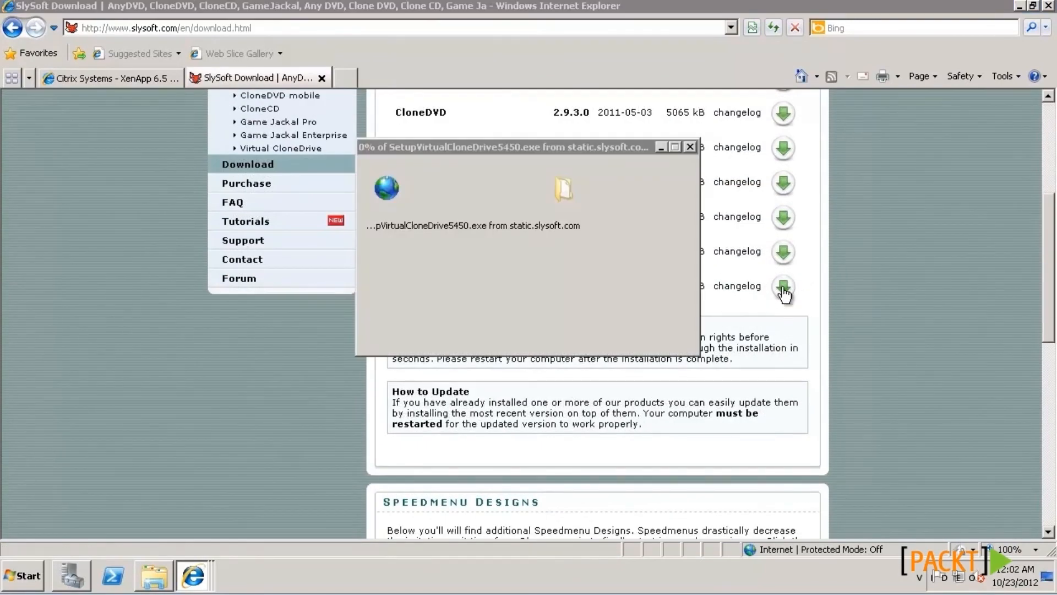
pyautogui.click(572, 294)
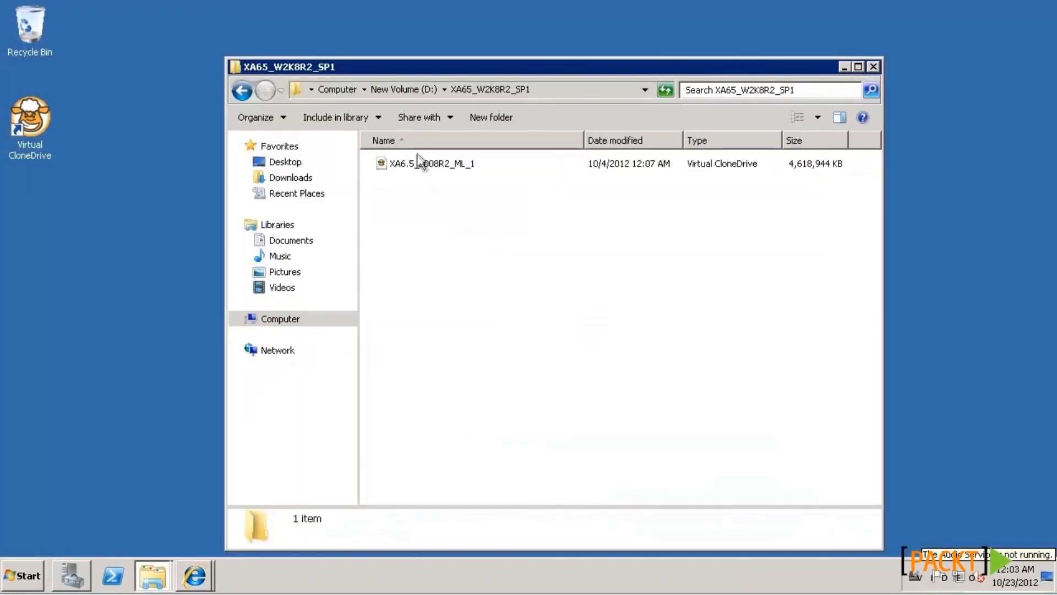
# - Mount the XA6.5_2008R2_ML_1 image in Virtual CloneDrive E: and start the XenApp installation disc from the computer's drives
pyautogui.click(417, 161)
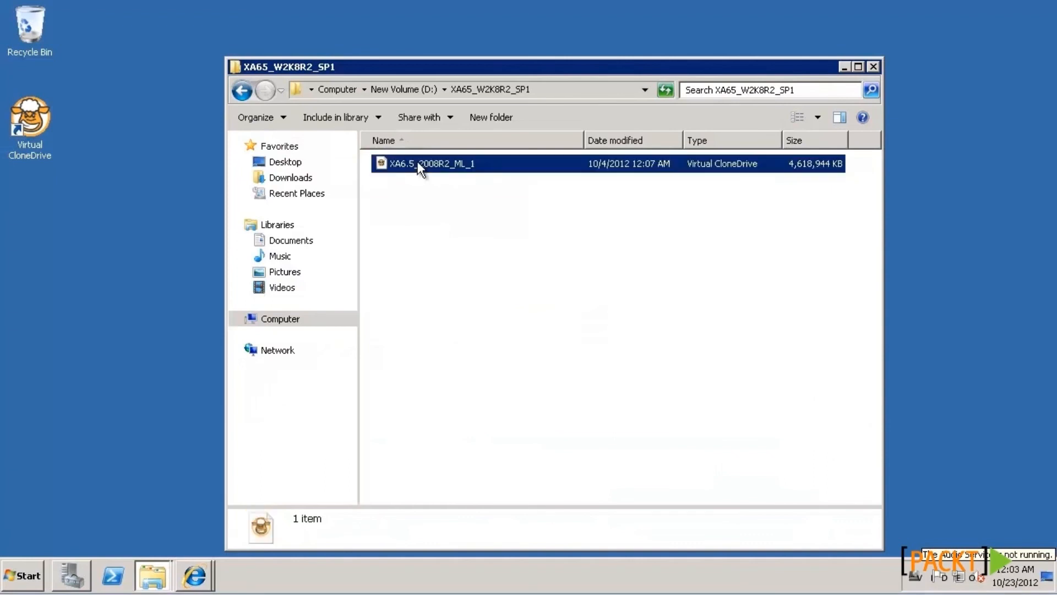
pyautogui.rightClick(418, 163)
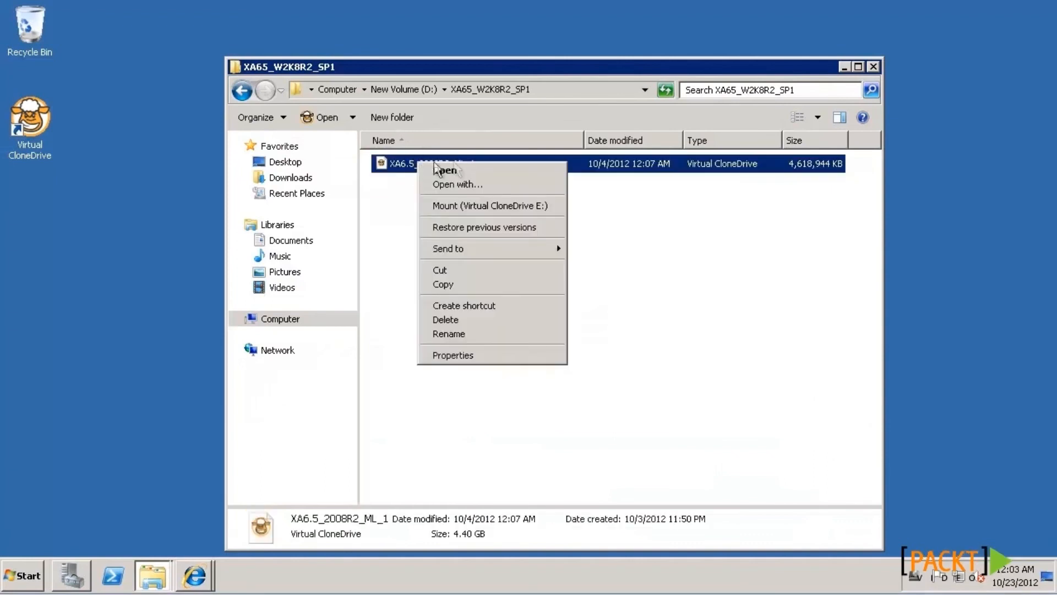
pyautogui.click(473, 204)
pyautogui.click(23, 575)
pyautogui.click(258, 305)
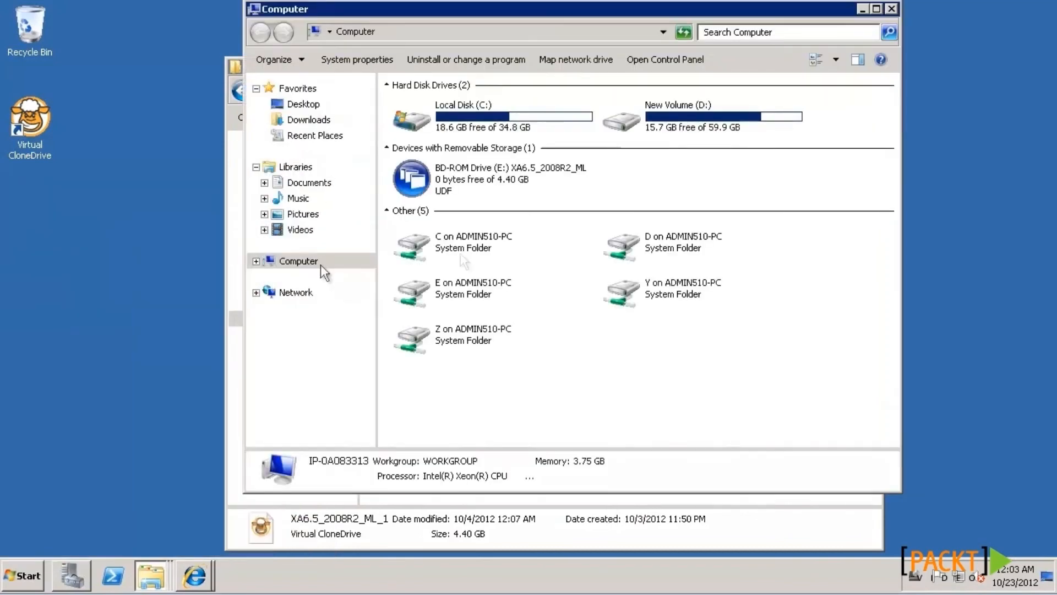
pyautogui.click(489, 180)
pyautogui.doubleClick(487, 178)
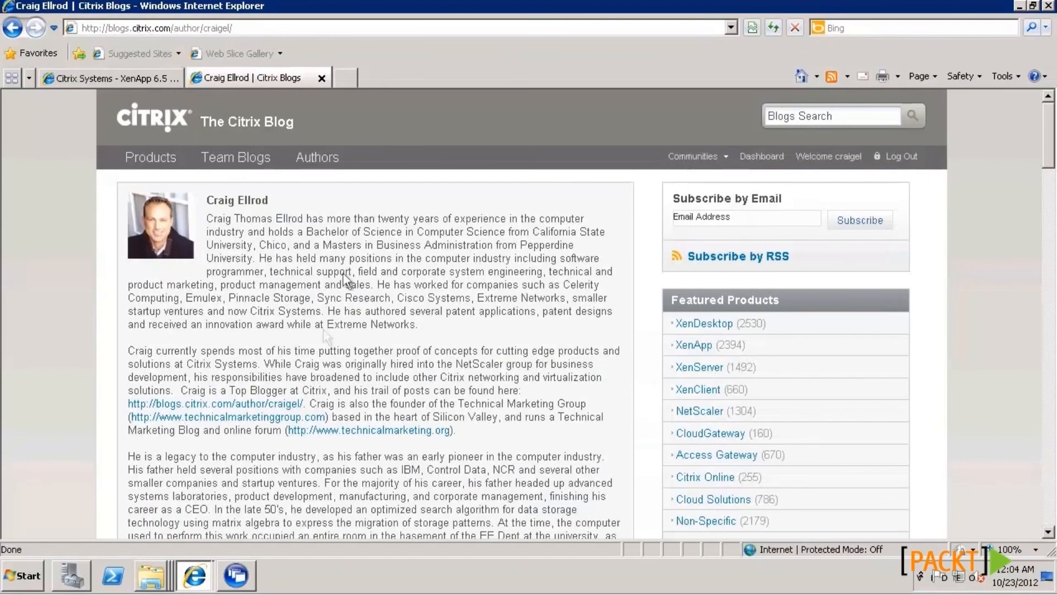
# - Browse the author's Citrix blog posts and open the article "XenApp 6.5 in the cloud"
pyautogui.scroll(-5, 567, 412)
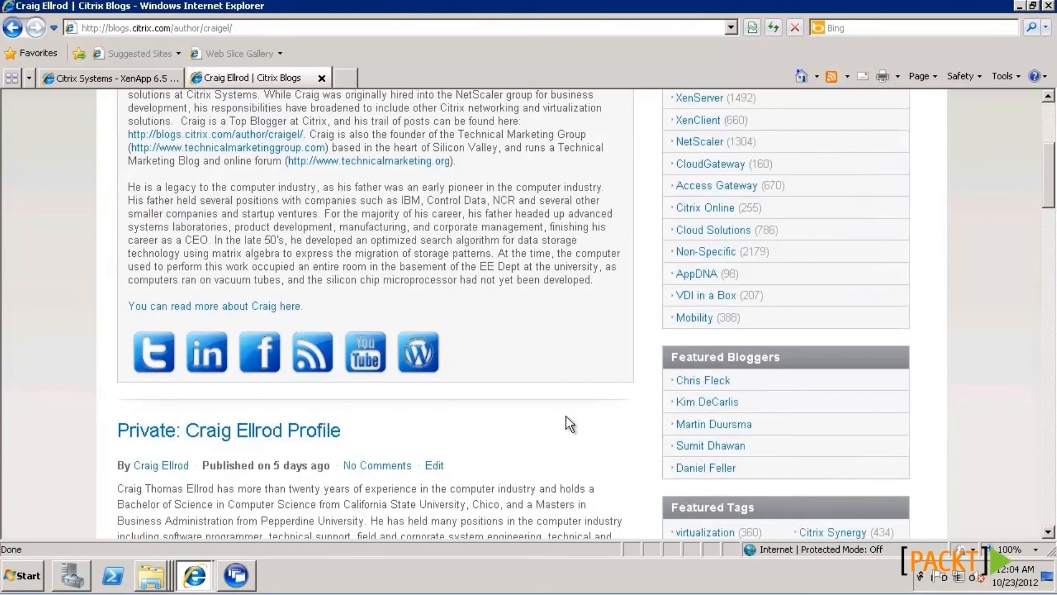
pyautogui.scroll(-7, 570, 413)
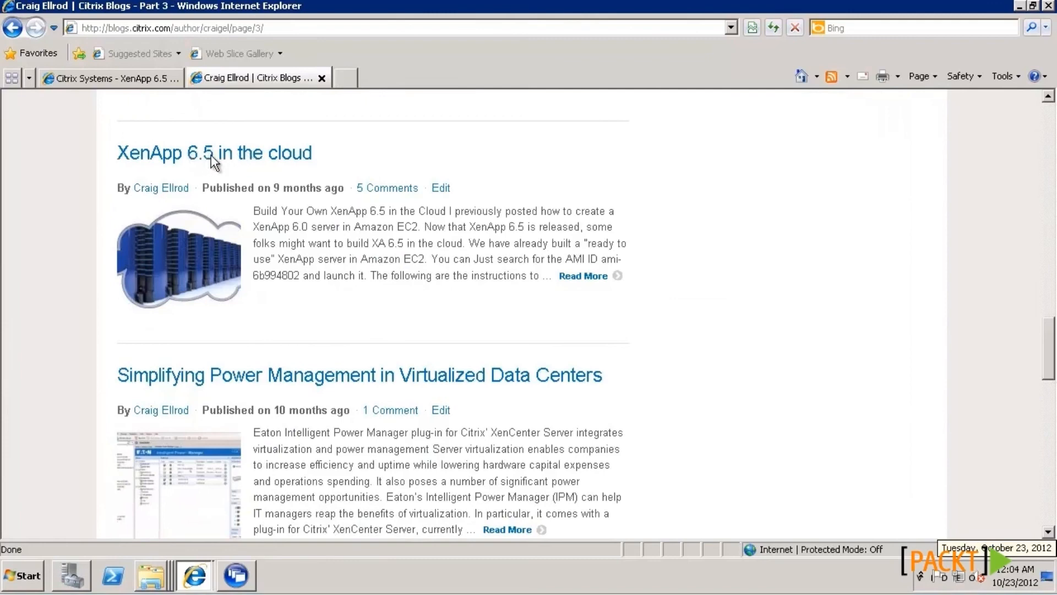
pyautogui.click(239, 159)
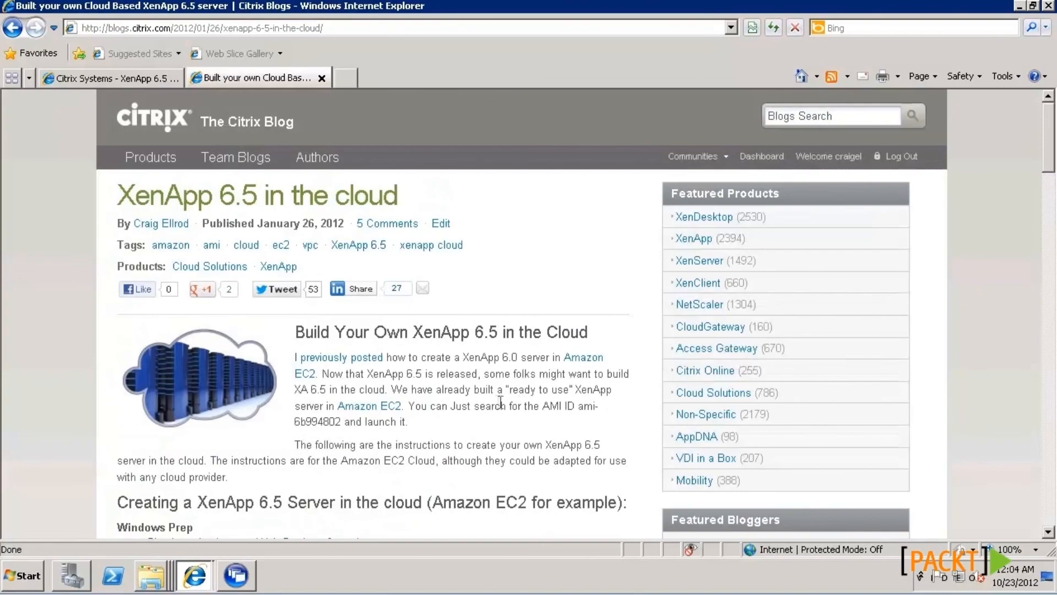
# - Read through the blog article's instructions for building a XenApp 6.5 server in Amazon EC2, from Windows prep to cloning the server
pyautogui.scroll(-6, 486, 406)
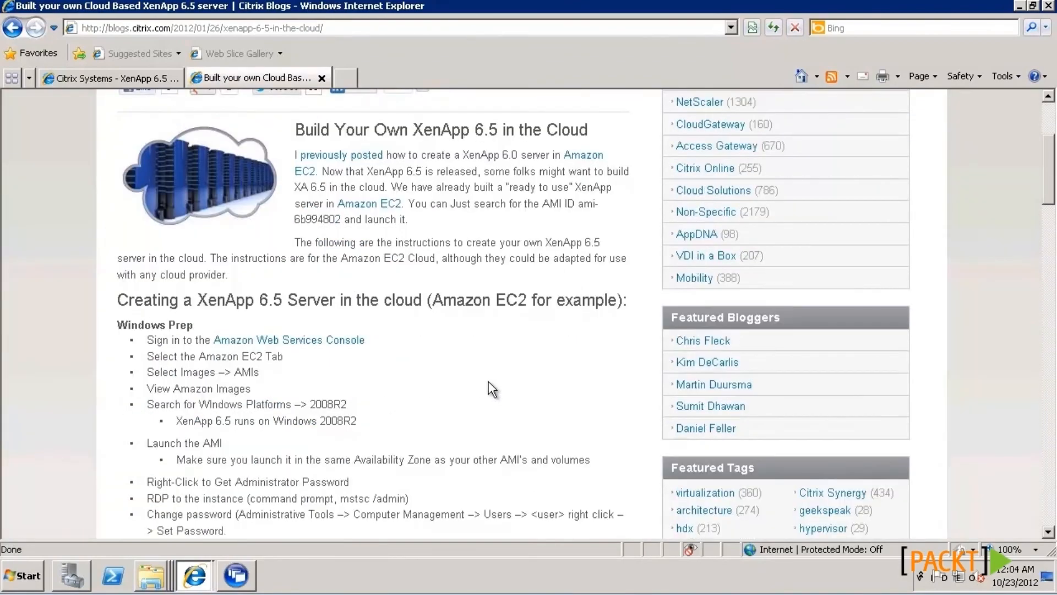
pyautogui.scroll(-4, 485, 383)
pyautogui.scroll(-9, 477, 380)
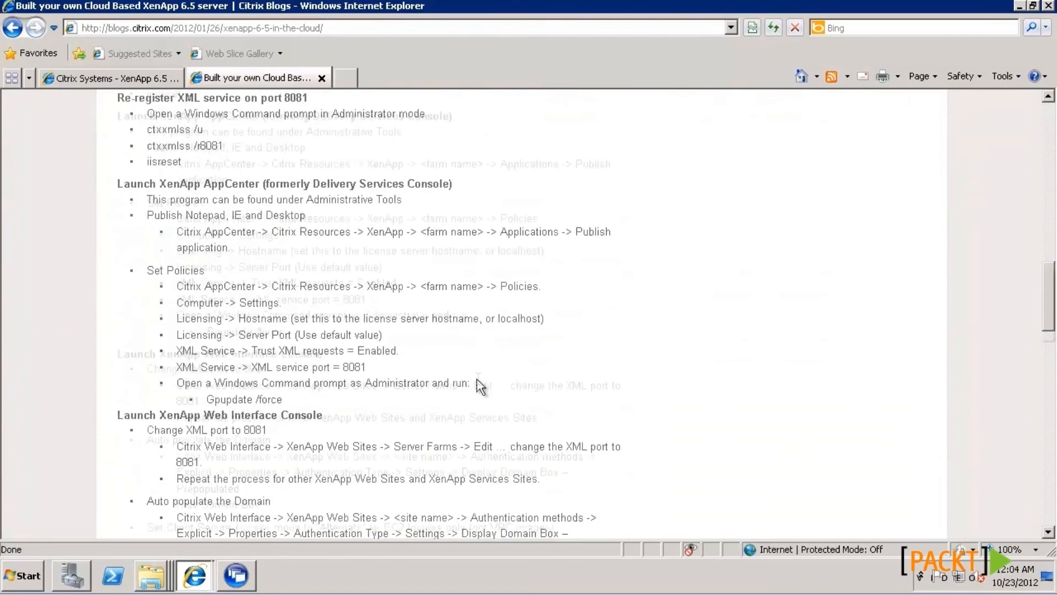
pyautogui.scroll(-4, 476, 379)
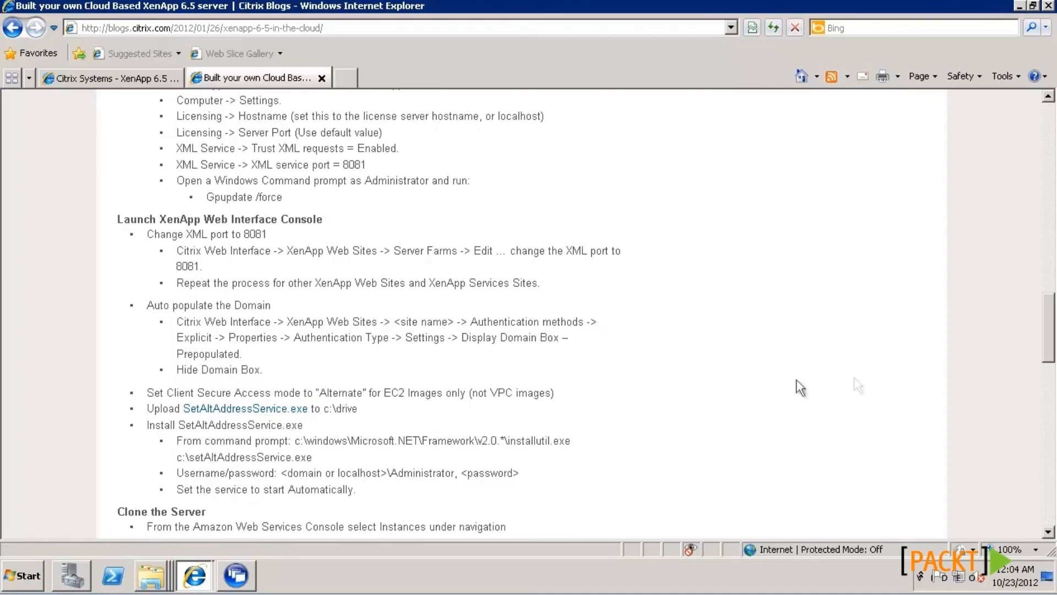
pyautogui.moveTo(1050, 348); pyautogui.dragTo(1056, 144)
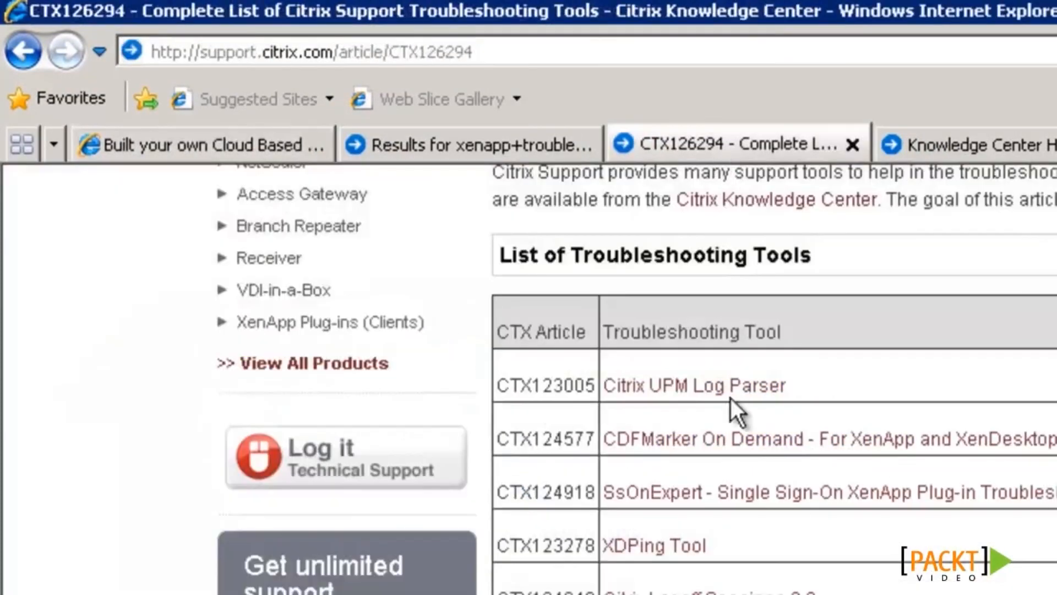
# - Review the list of troubleshooting tools in Citrix Knowledge Center article CTX126294
pyautogui.scroll(8, 732, 398)
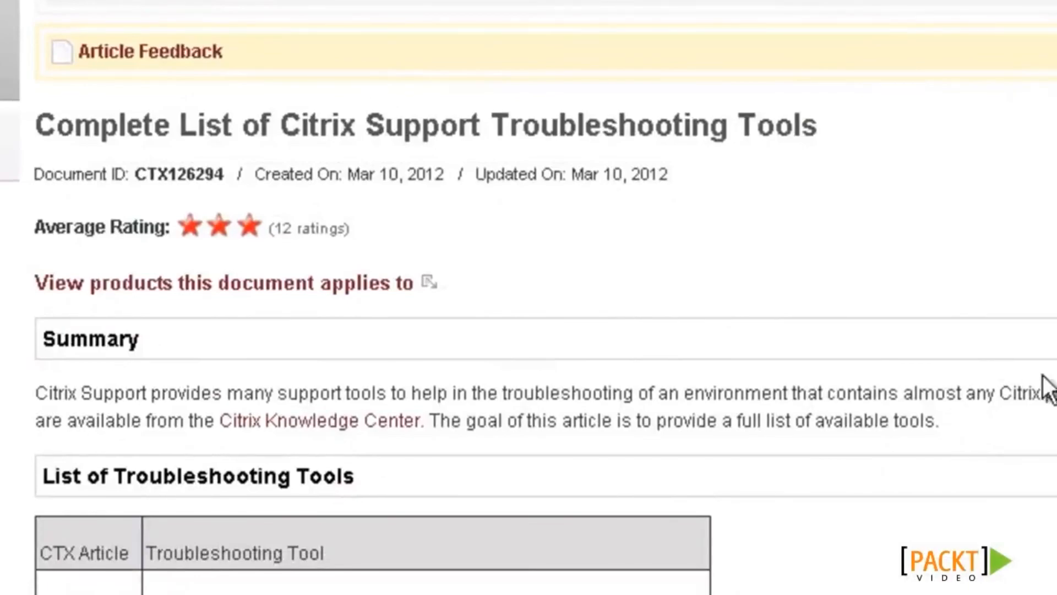
pyautogui.scroll(-3, 1001, 366)
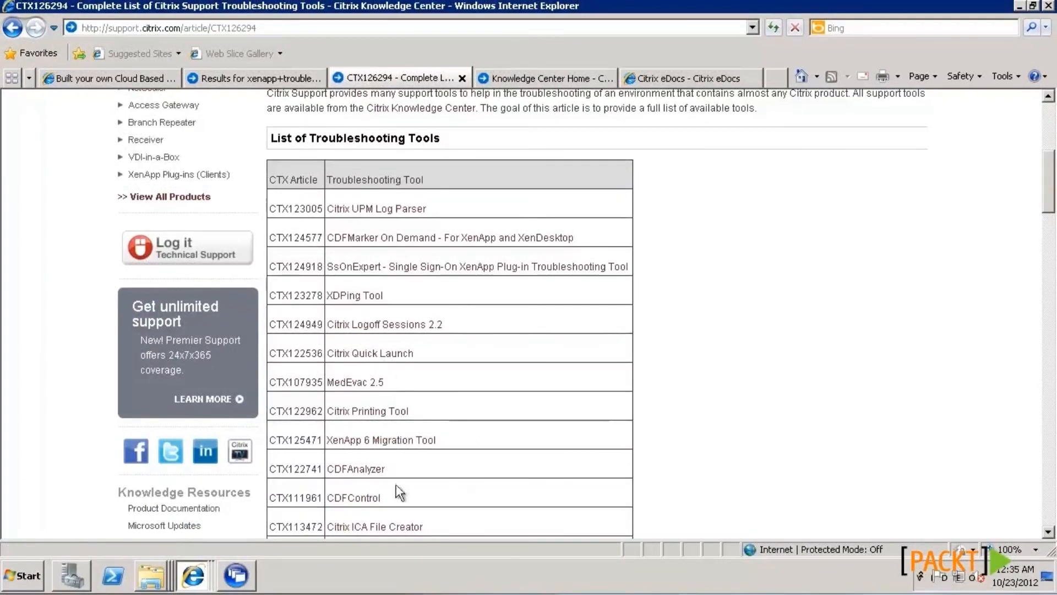
pyautogui.scroll(-6, 663, 419)
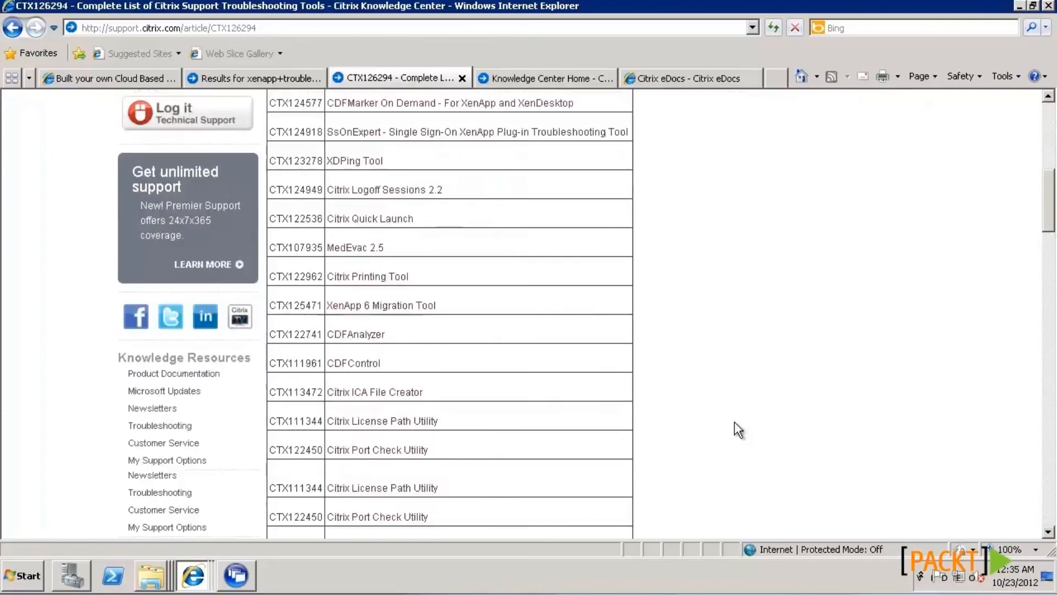
pyautogui.scroll(-1, 748, 358)
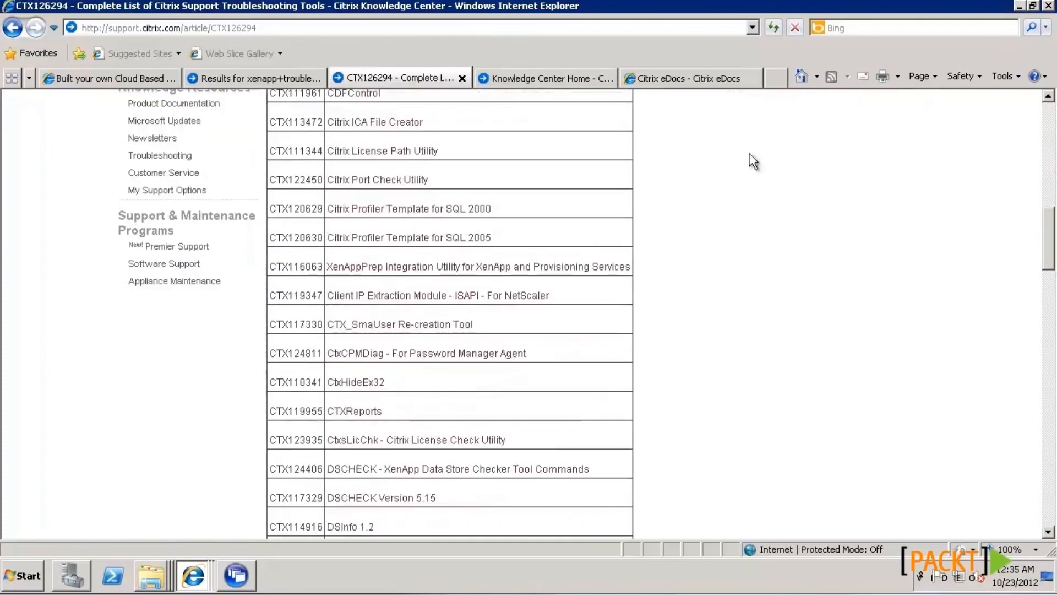
# - In the Citrix eDocs contents, expand XenApp and its XenApp 6.5 for Windows Server 2008 R2 documentation
pyautogui.click(511, 79)
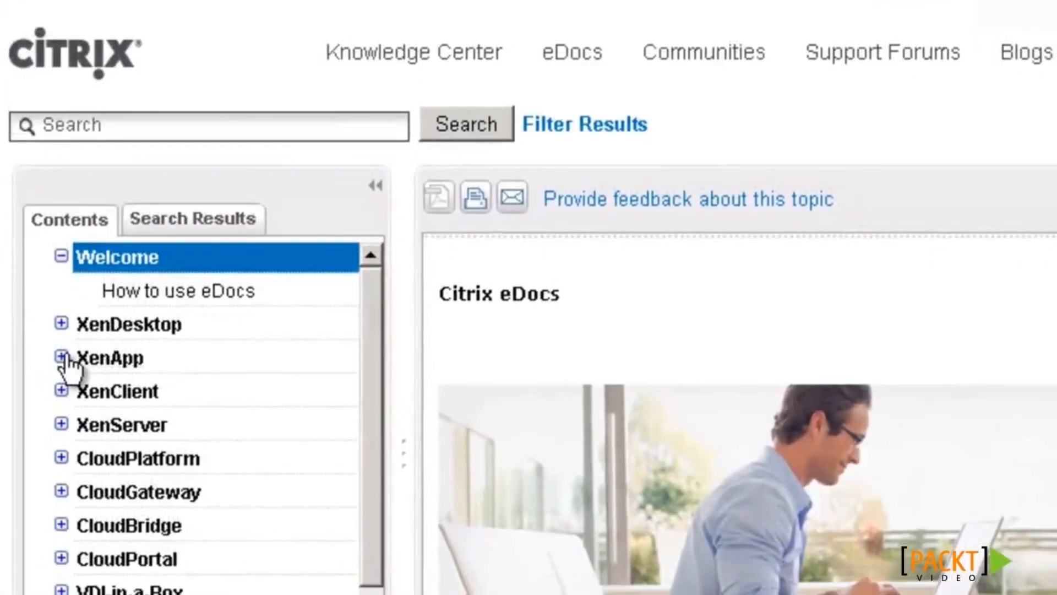
pyautogui.click(61, 357)
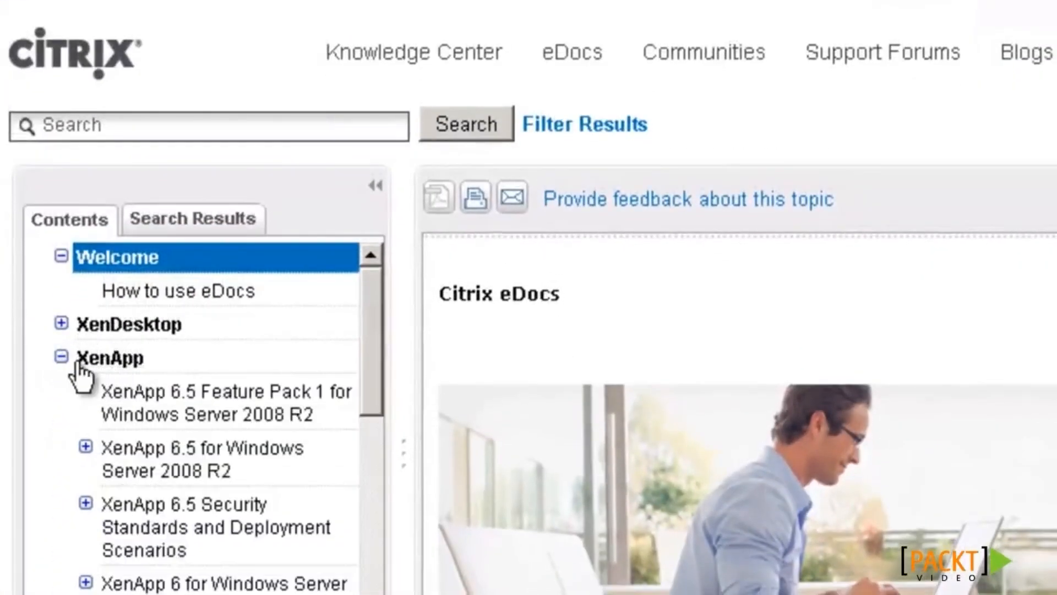
pyautogui.click(86, 447)
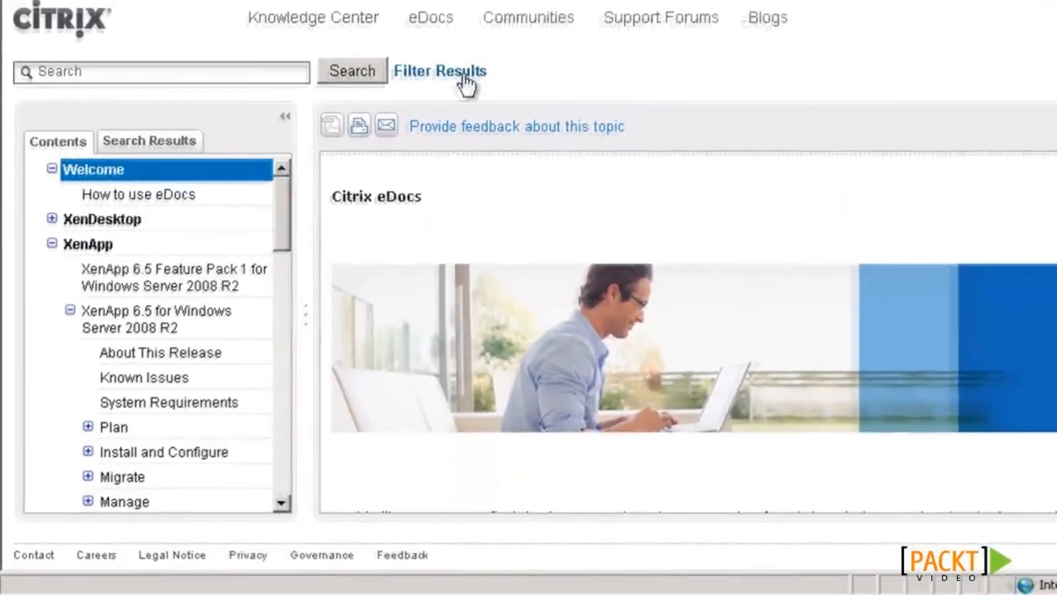
# - Run a filtered eDocs search for "hdx" limited to the XenApp 6.5 for Windows Server 2008 R2 topic
pyautogui.click(463, 76)
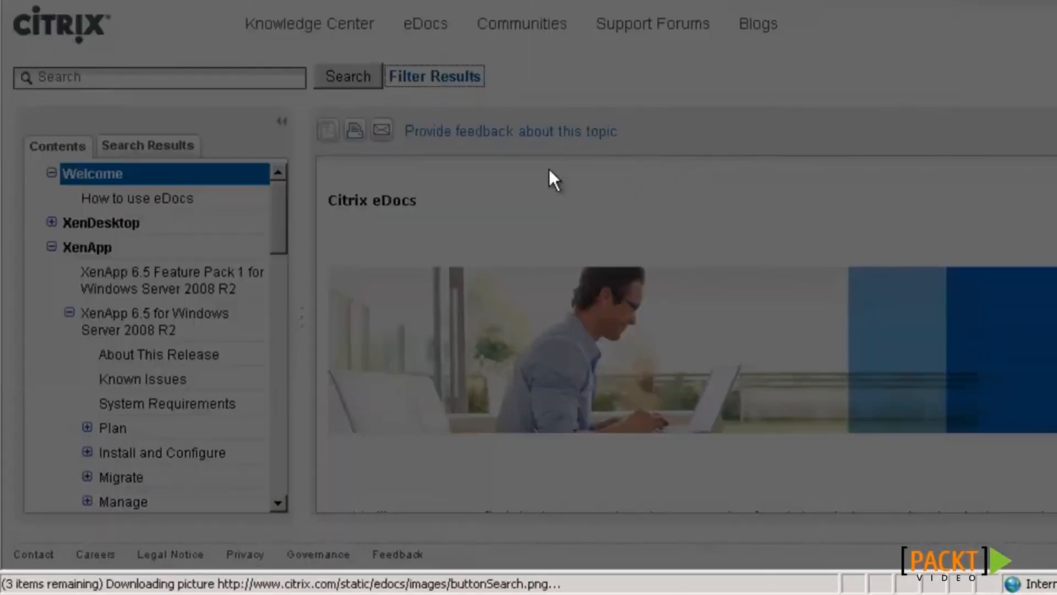
pyautogui.click(585, 45)
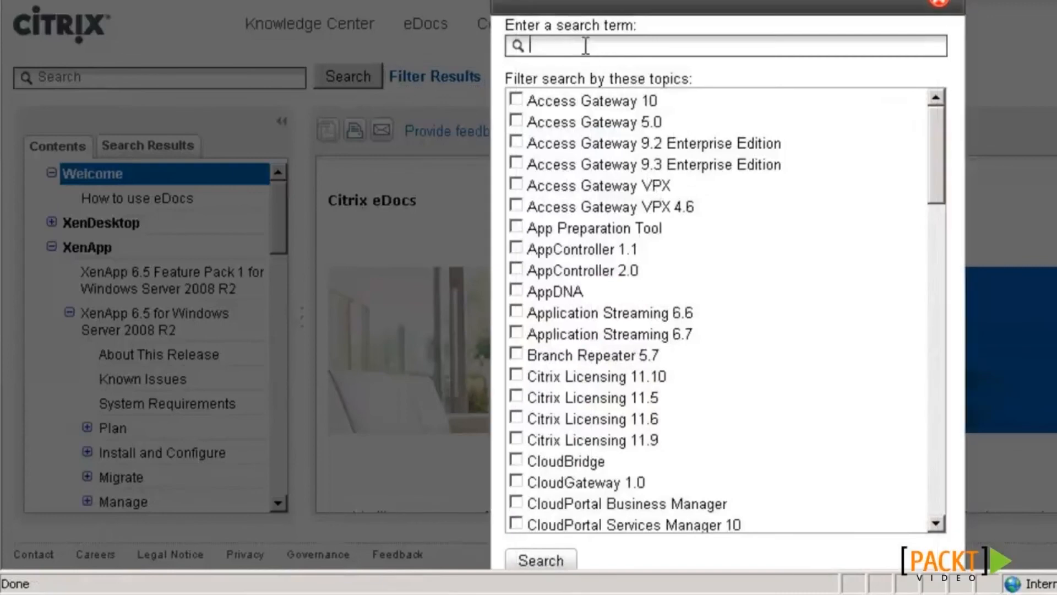
pyautogui.write('hdx')
pyautogui.moveTo(939, 143); pyautogui.dragTo(936, 536)
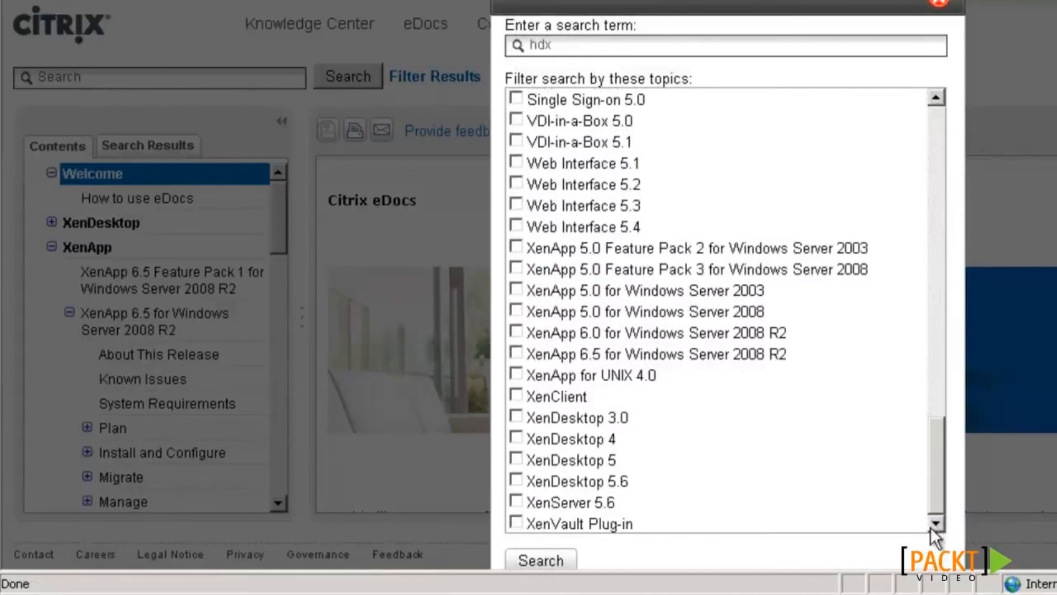
pyautogui.click(516, 354)
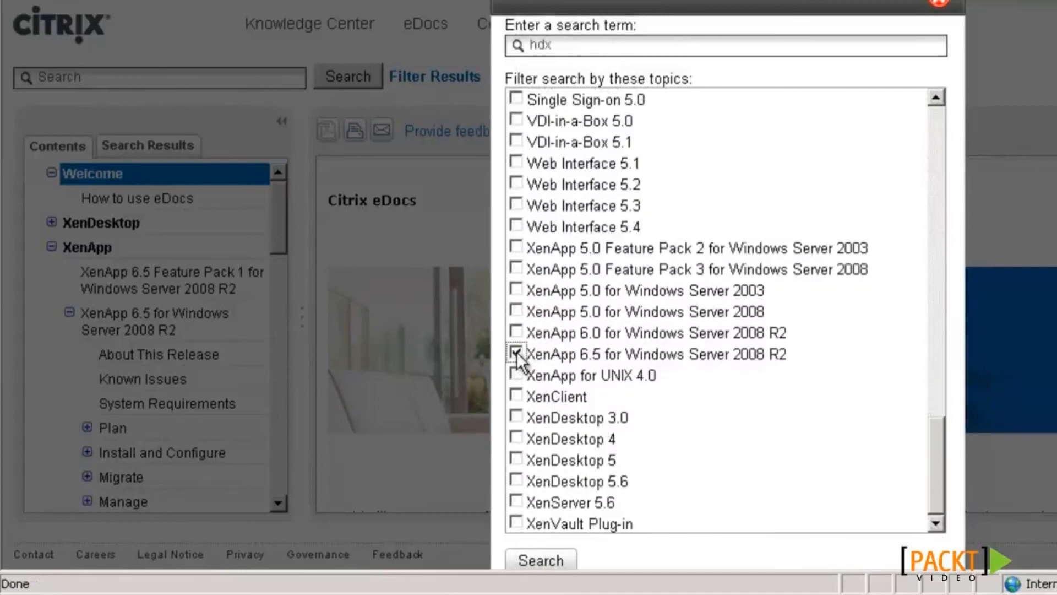
pyautogui.click(545, 561)
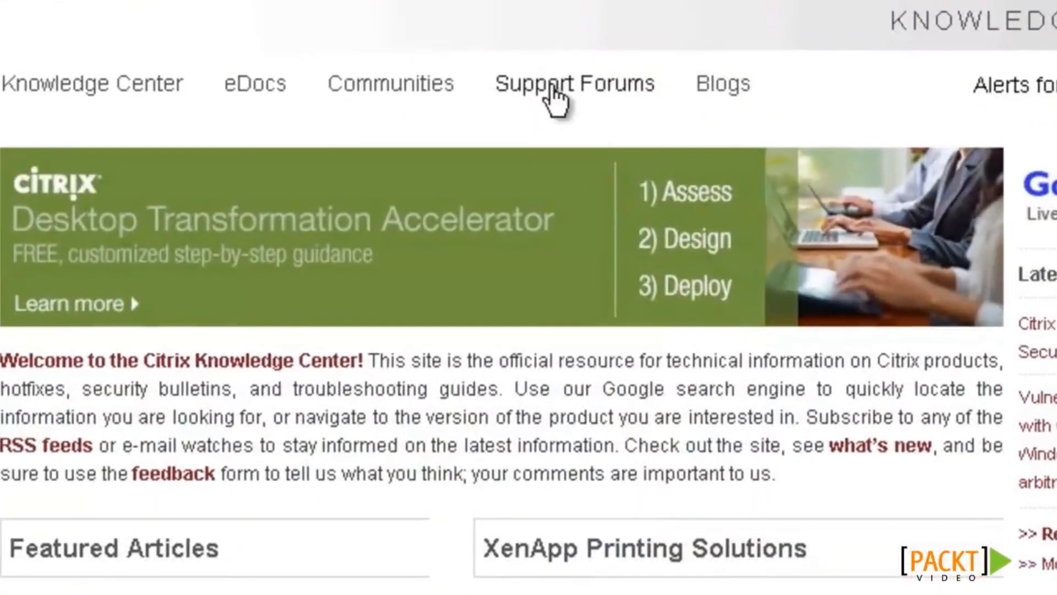
# - Open the Citrix Support Forums from the Knowledge Center and browse the XenApp (Presentation Server) category
pyautogui.click(553, 88)
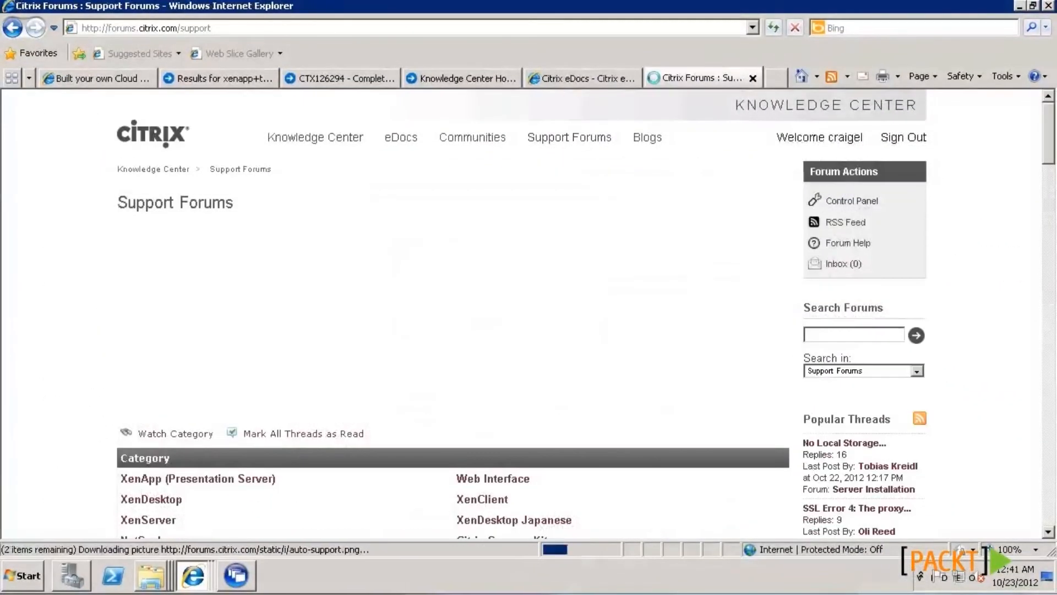
pyautogui.scroll(-3, 157, 271)
pyautogui.click(157, 271)
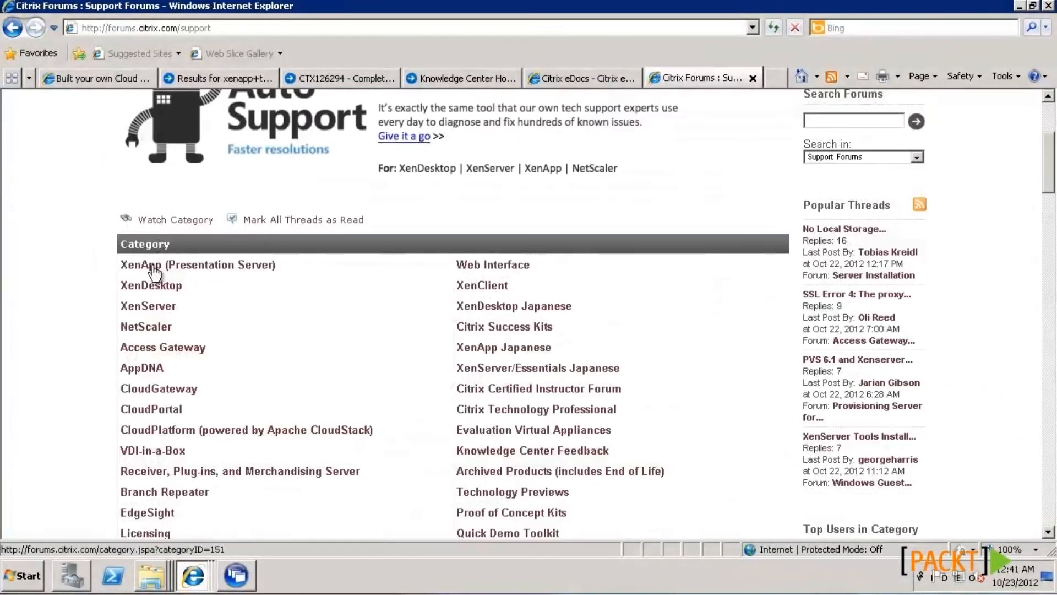
pyautogui.scroll(-2, 1051, 135)
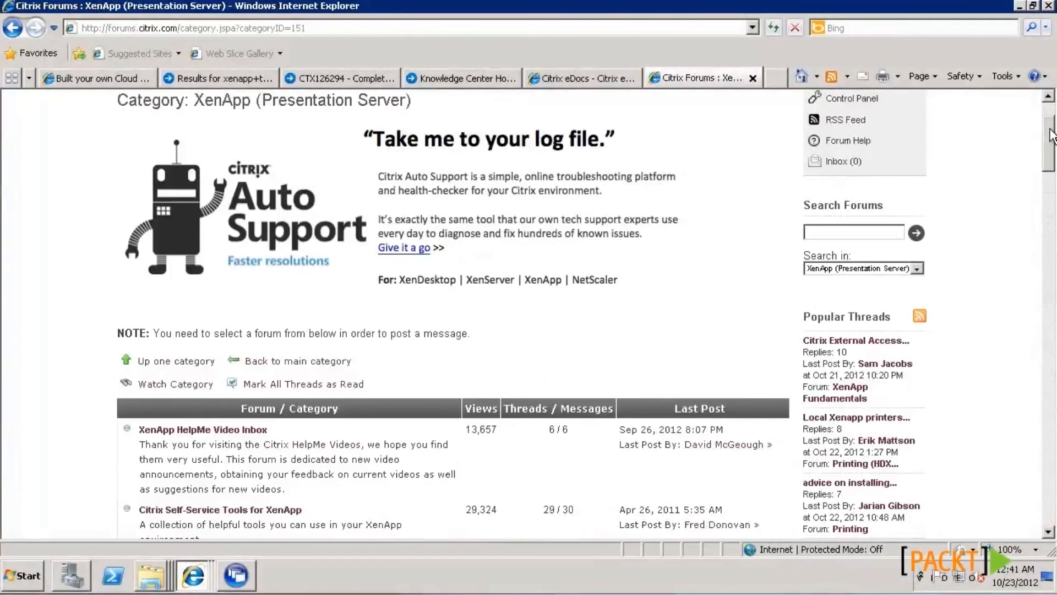
pyautogui.moveTo(1052, 134); pyautogui.dragTo(1052, 141)
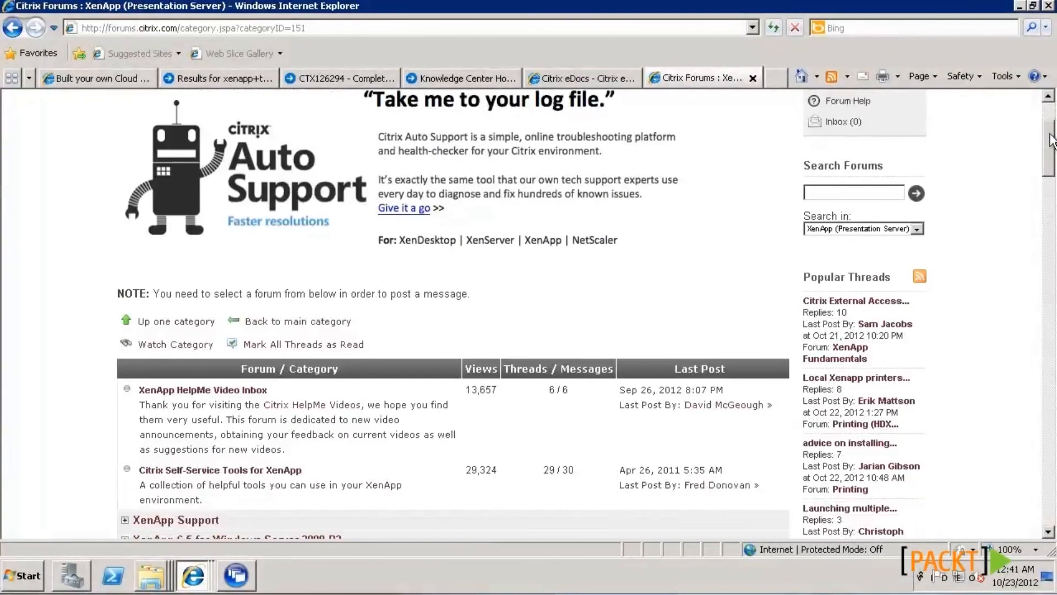